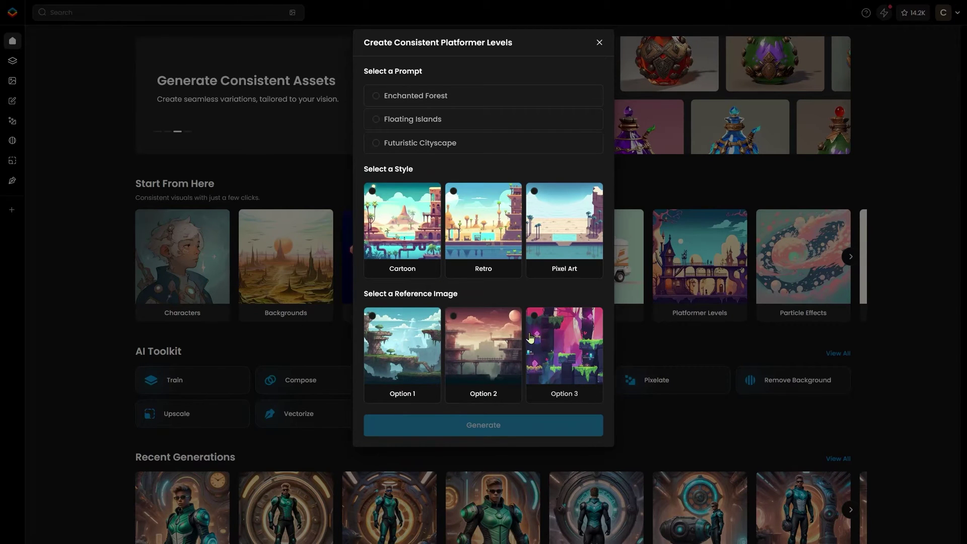
Dismiss the Create Consistent Platformer Levels dialog and browse the gallery of generated images
left_click(599, 42)
scroll(379, 175, "down", 2)
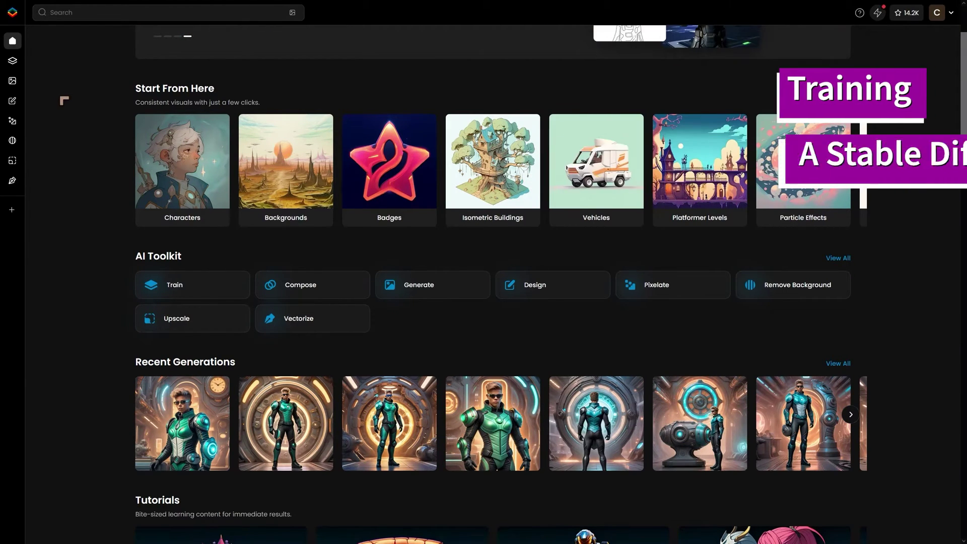
left_click(12, 81)
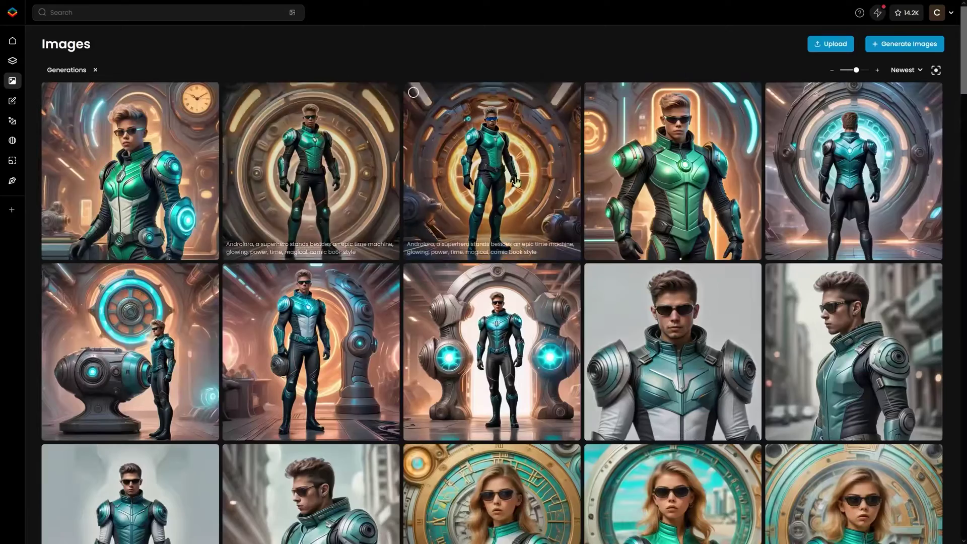
scroll(392, 190, "down", 4)
scroll(391, 191, "down", 10)
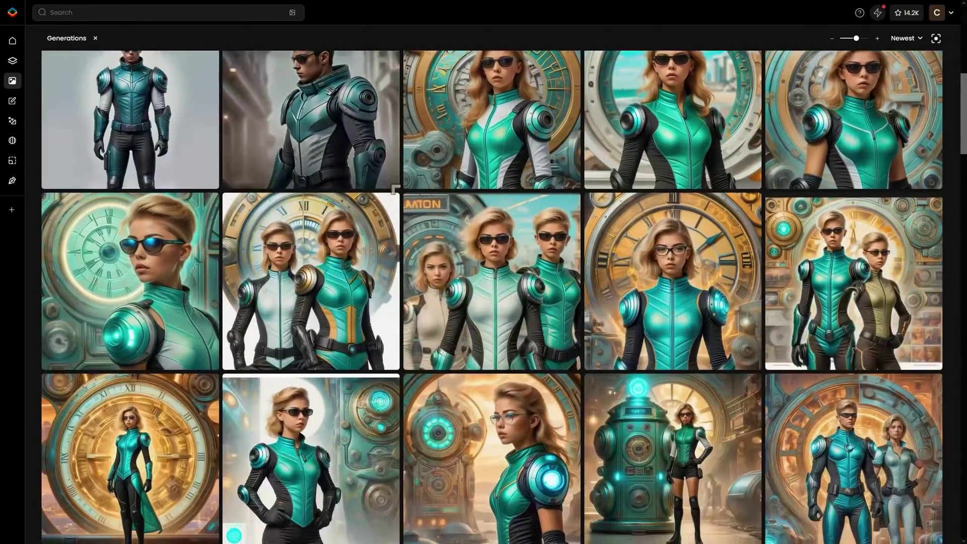
scroll(391, 190, "up", 15)
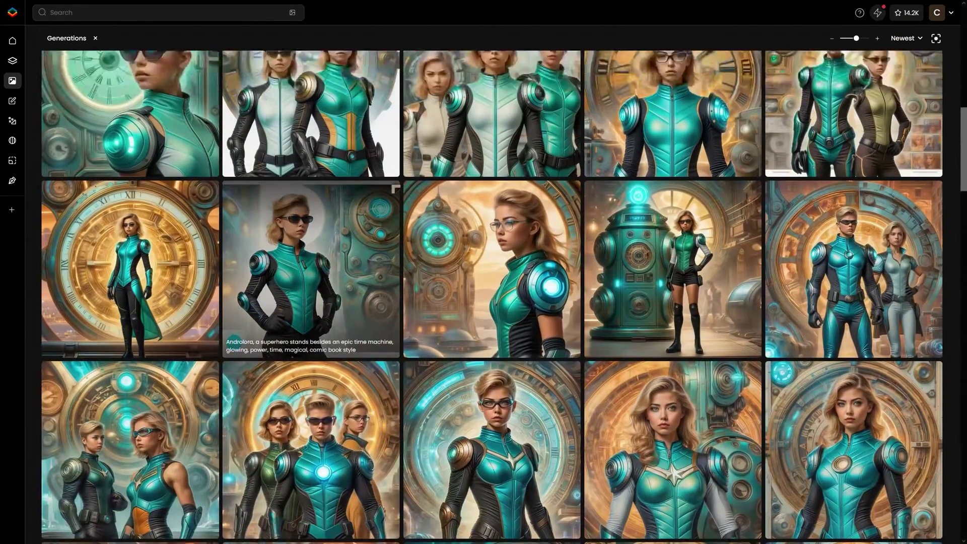
Return to the home page and look through its starter, toolkit, tutorial and inspiration sections
mouse_move(20, 65)
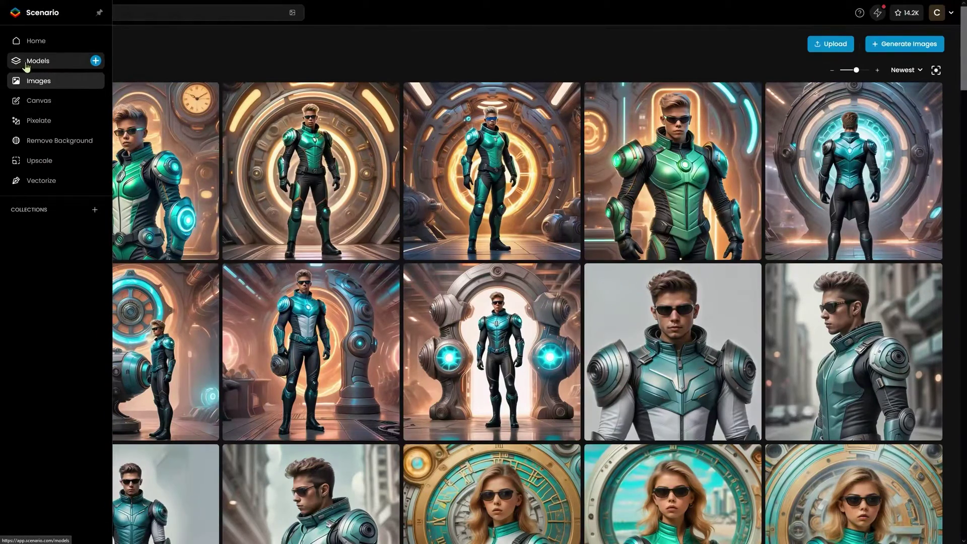
left_click(43, 88)
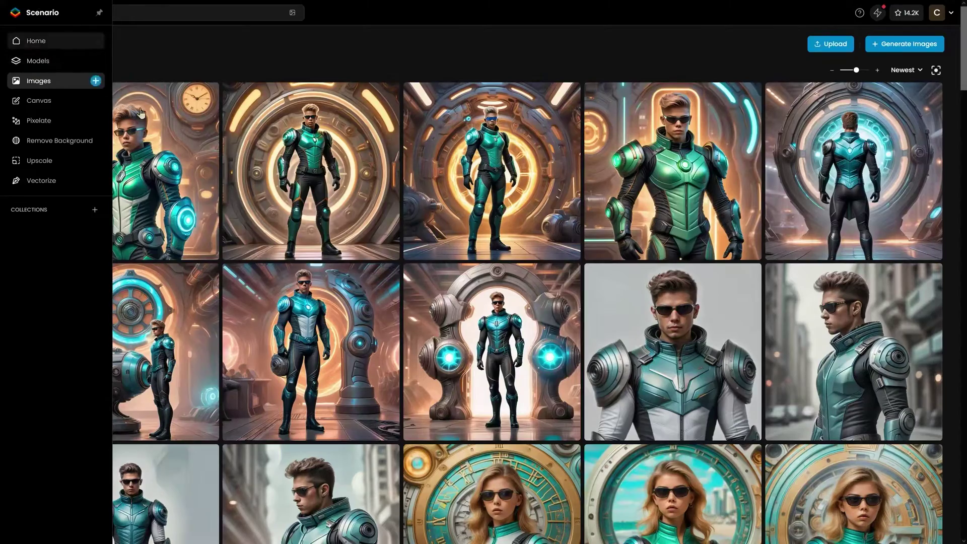
left_click(15, 41)
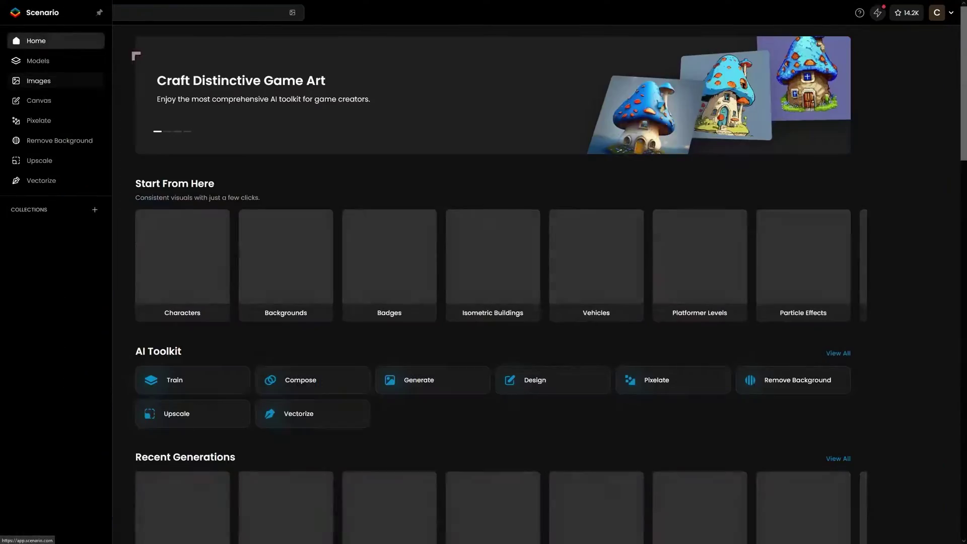
scroll(615, 146, "down", 15)
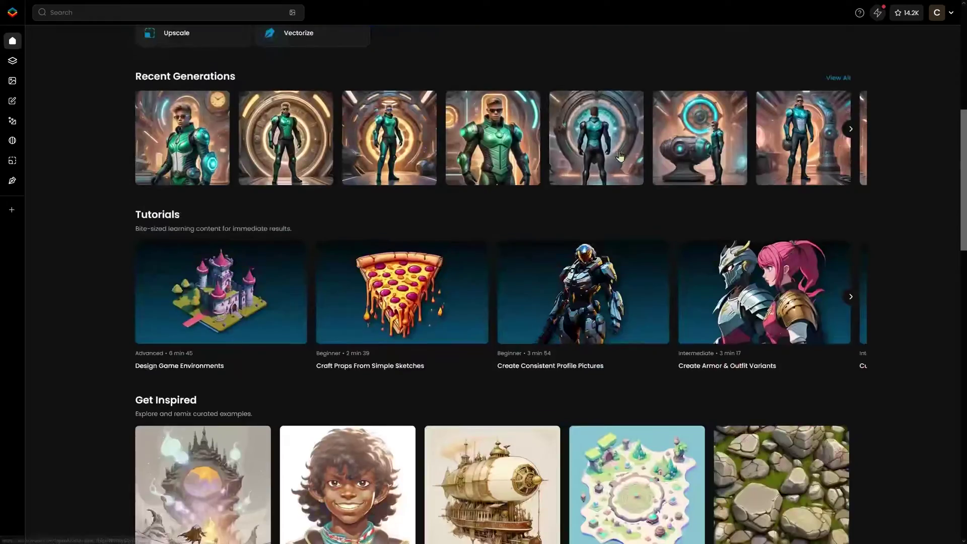
scroll(615, 146, "down", 5)
scroll(616, 147, "up", 20)
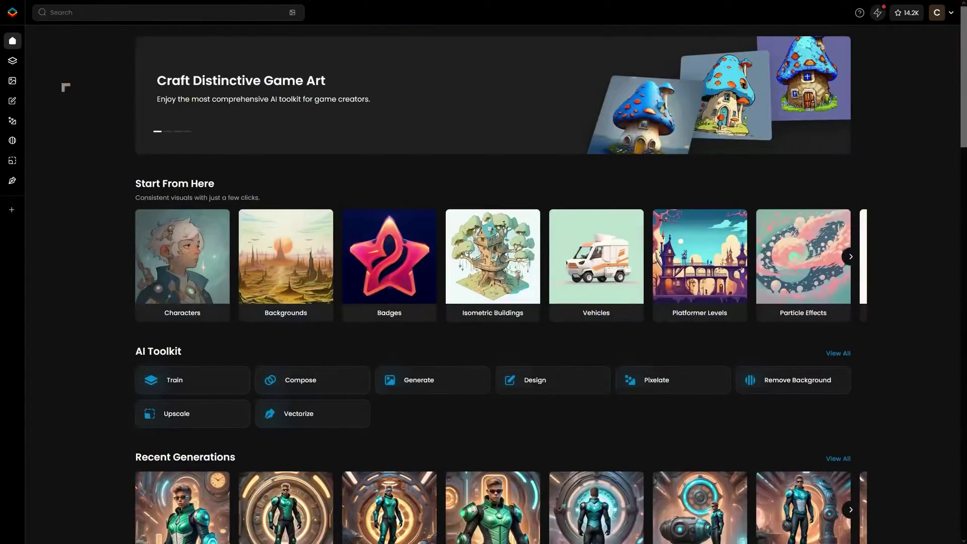
Start a new image generation session from the Images page using the Cute Animal Character platform model
mouse_move(29, 69)
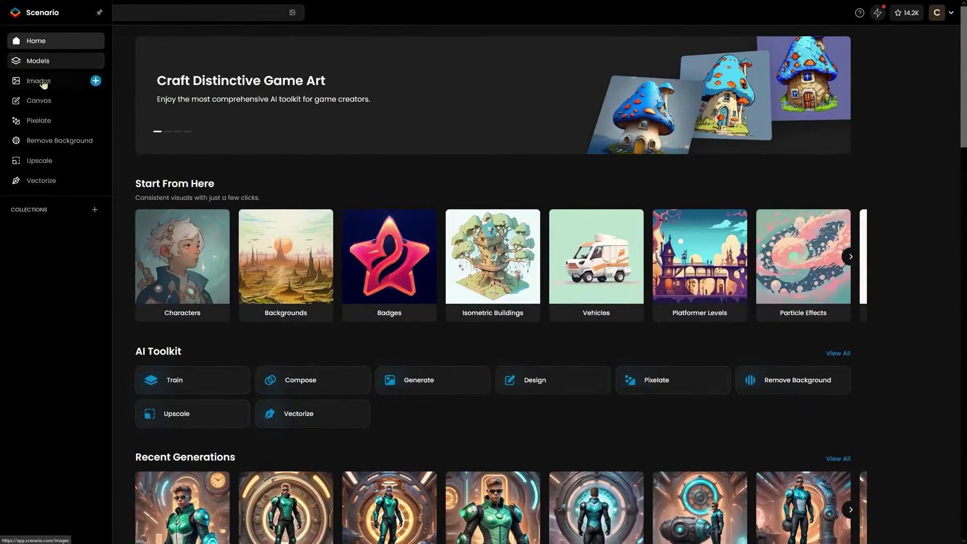
left_click(38, 81)
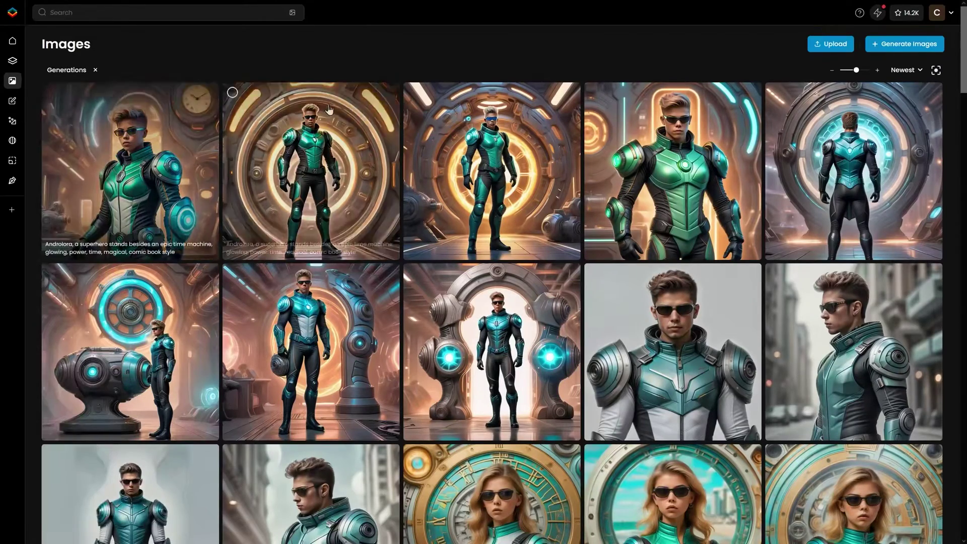
left_click(922, 46)
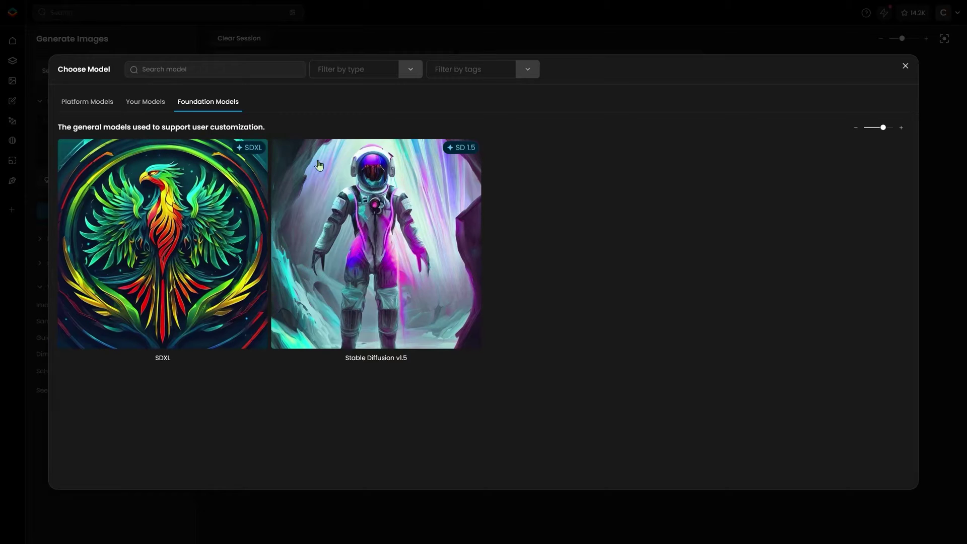
left_click(81, 102)
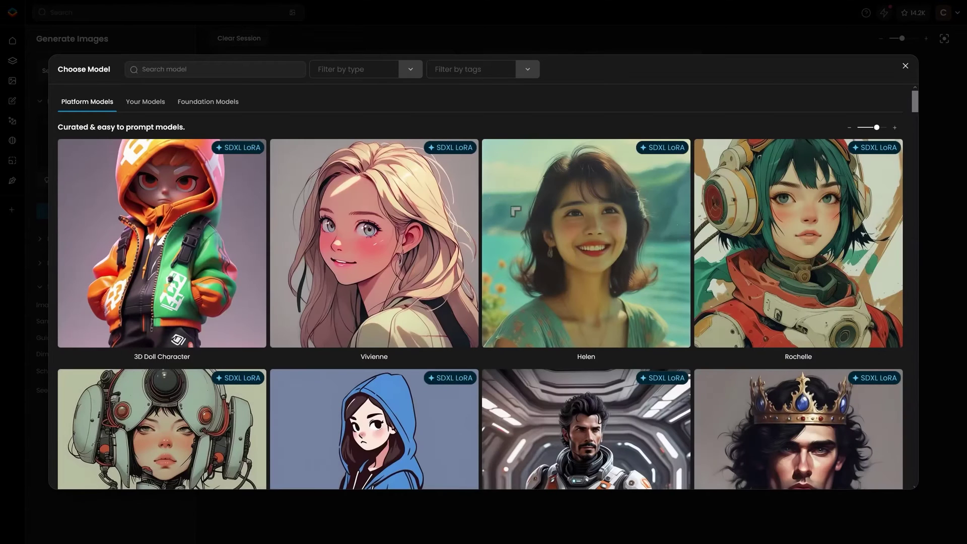
scroll(557, 212, "down", 8)
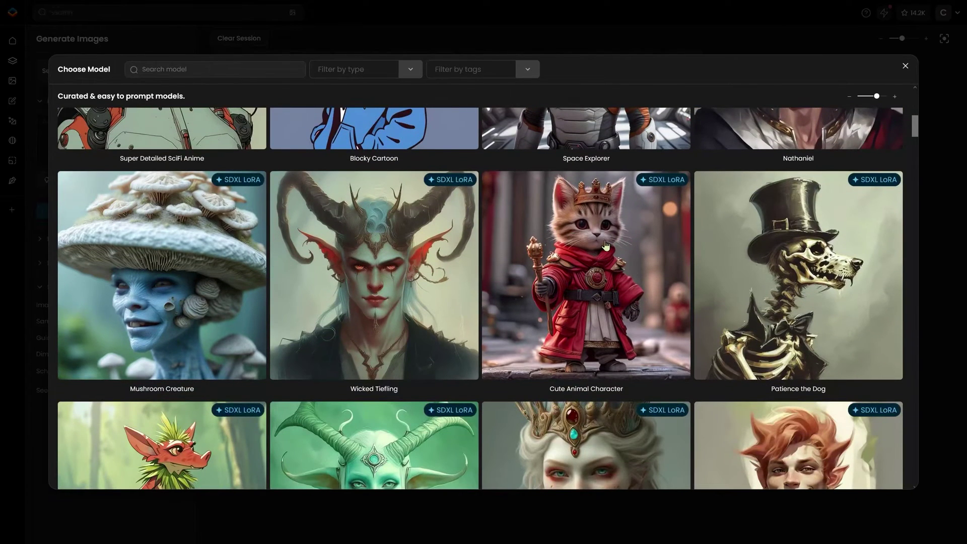
left_click(606, 246)
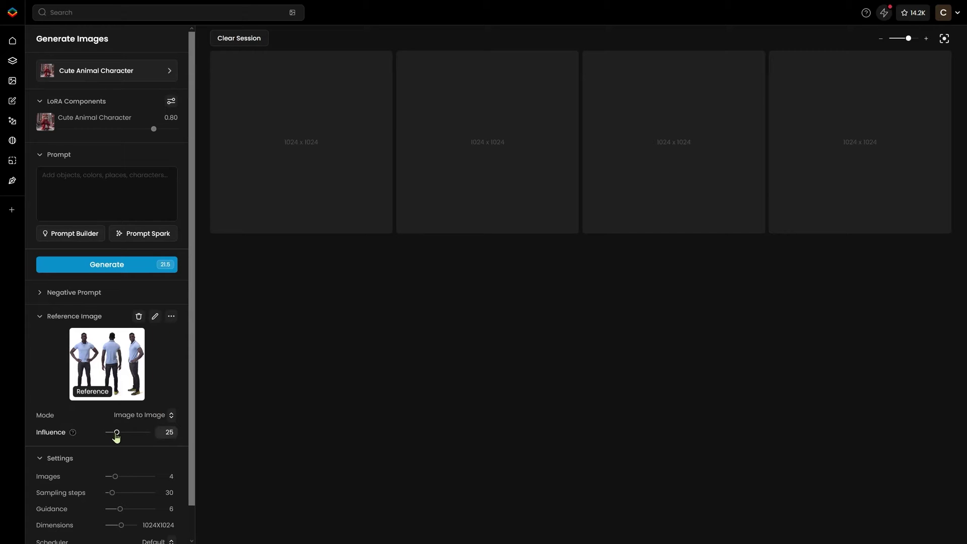
Set the reference image influence to 0 in Image to Image mode and generate four 1024x1024 images
left_click_drag(116, 433, 103, 436)
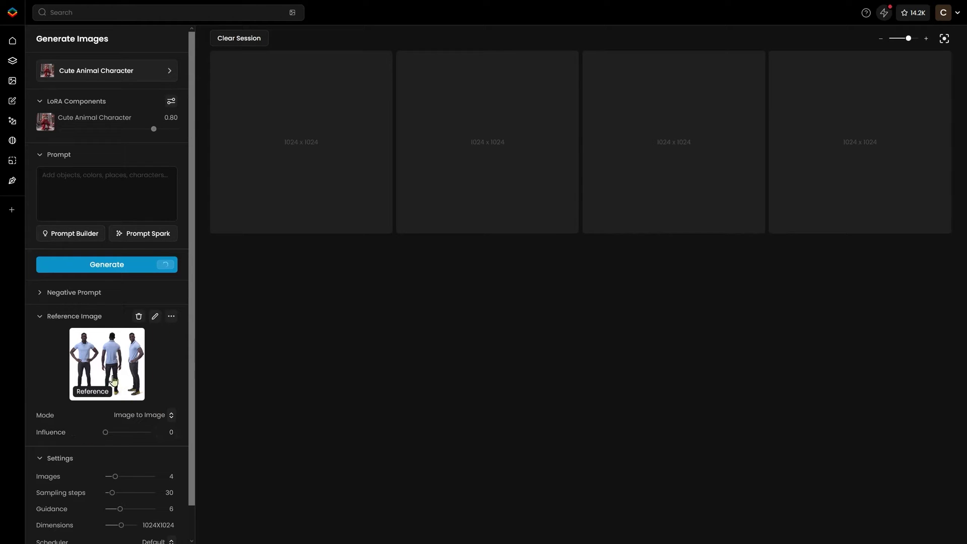
scroll(127, 409, "down", 1)
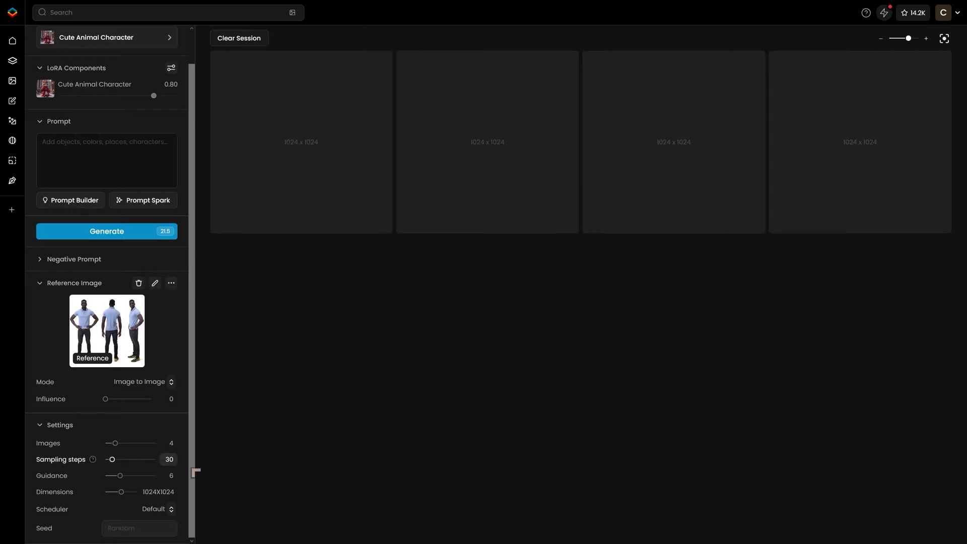
scroll(158, 487, "up", 1)
left_click(123, 270)
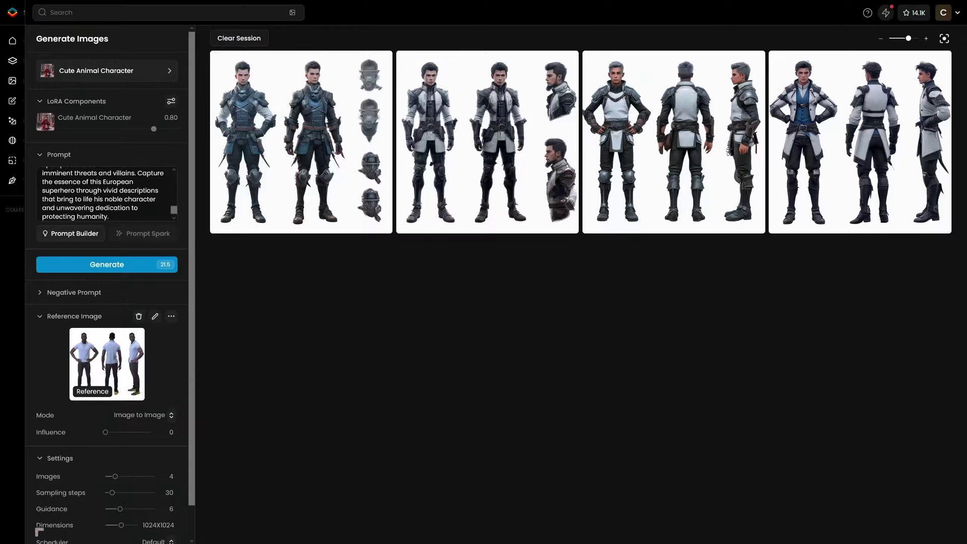
Expand the superhero prompt and read through its separate text segments
left_click(148, 207)
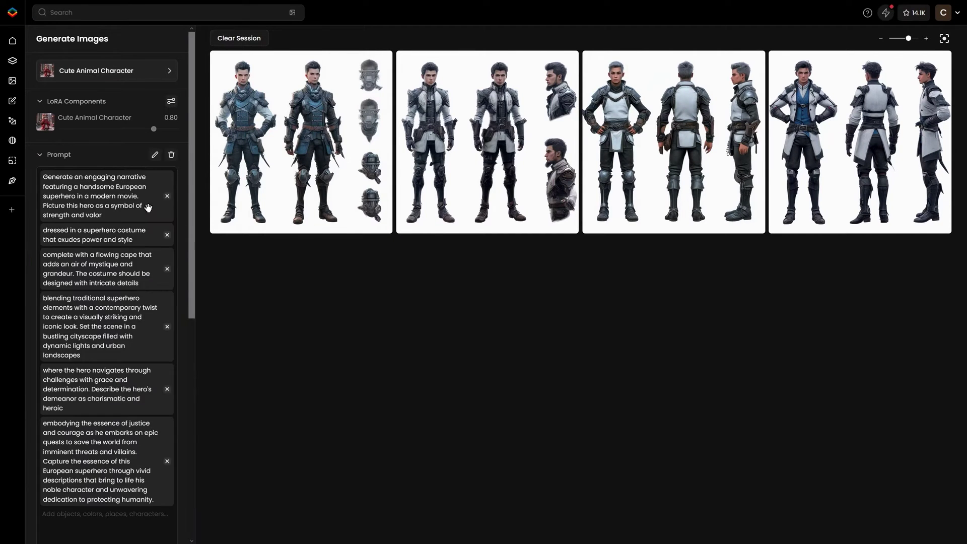
scroll(143, 221, "down", 5)
scroll(143, 322, "up", 5)
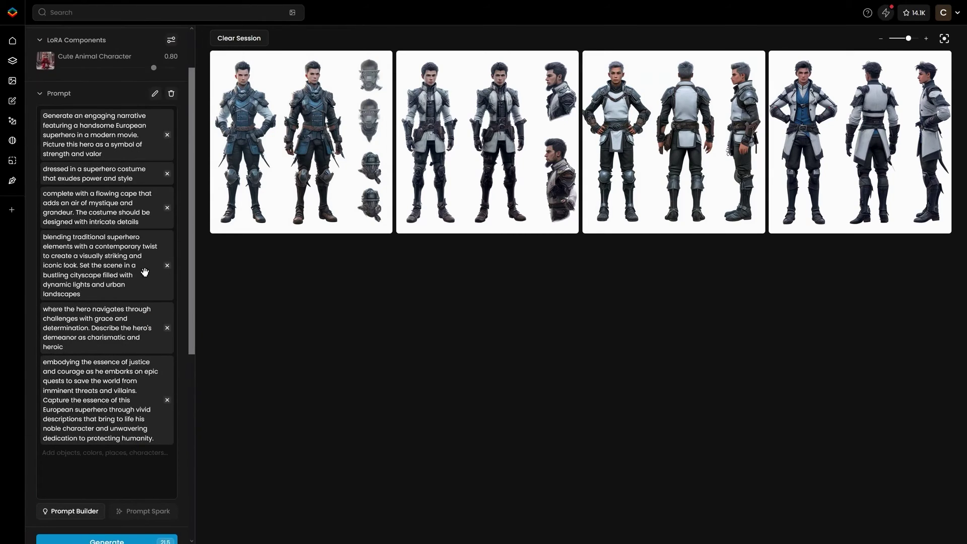
scroll(130, 281, "down", 4)
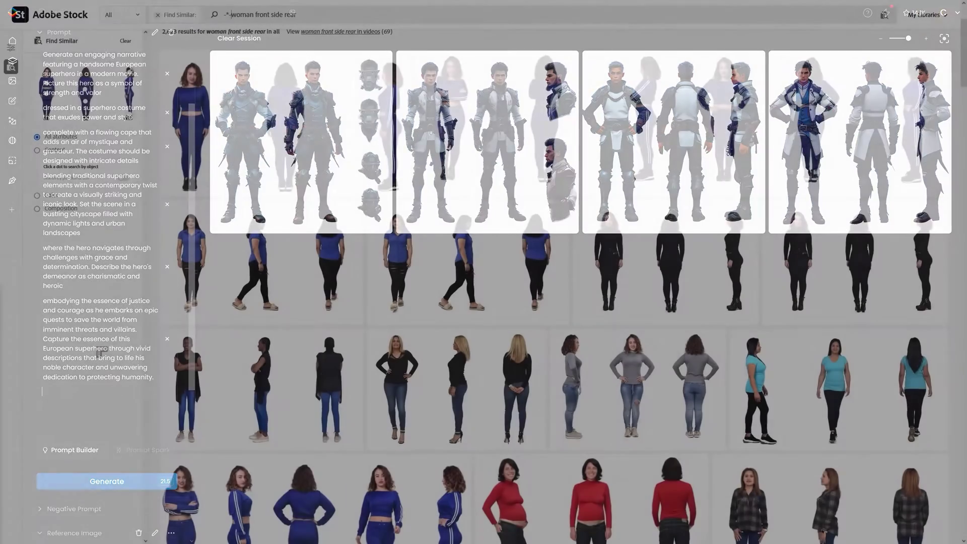
Switch to Adobe Stock and browse the "woman front side rear" results for multi-view reference photos
scroll(223, 353, "down", 5)
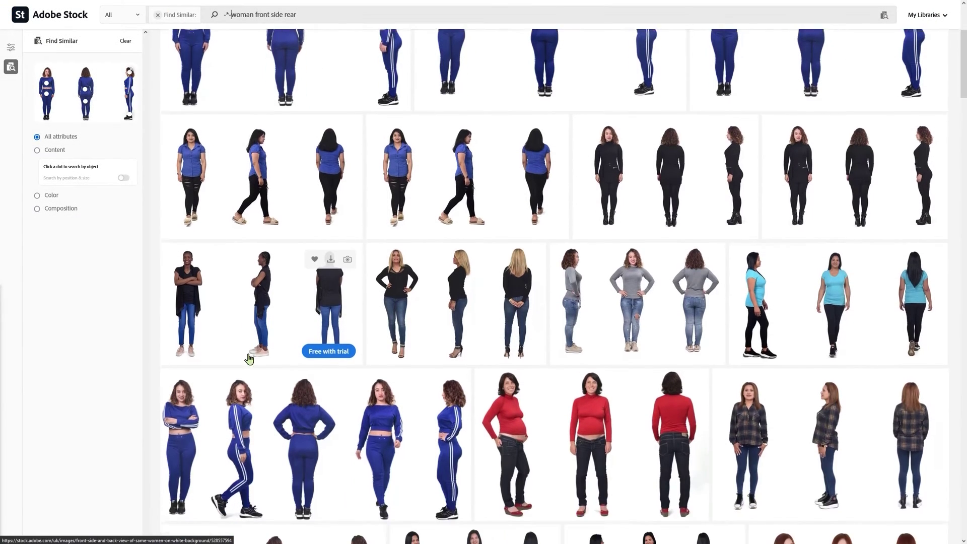
scroll(249, 359, "down", 6)
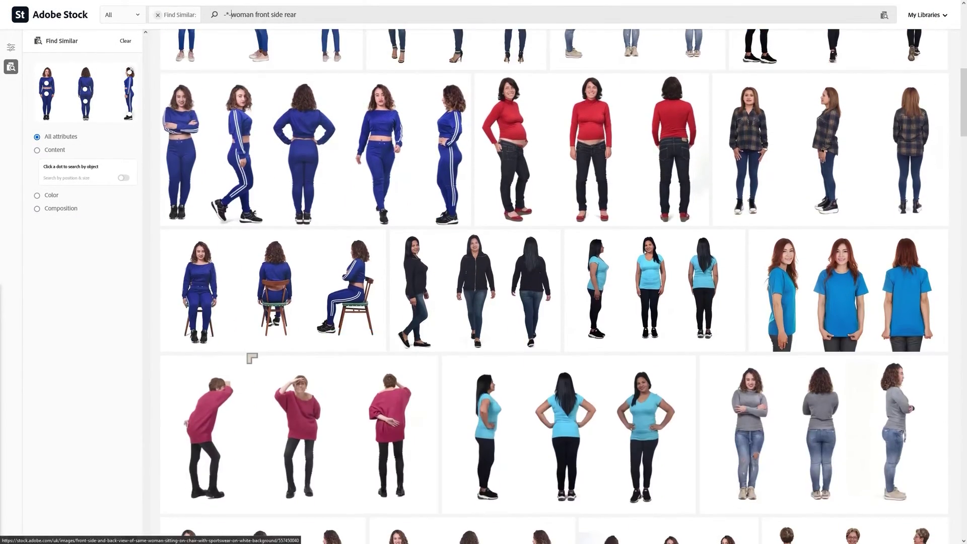
scroll(248, 358, "down", 4)
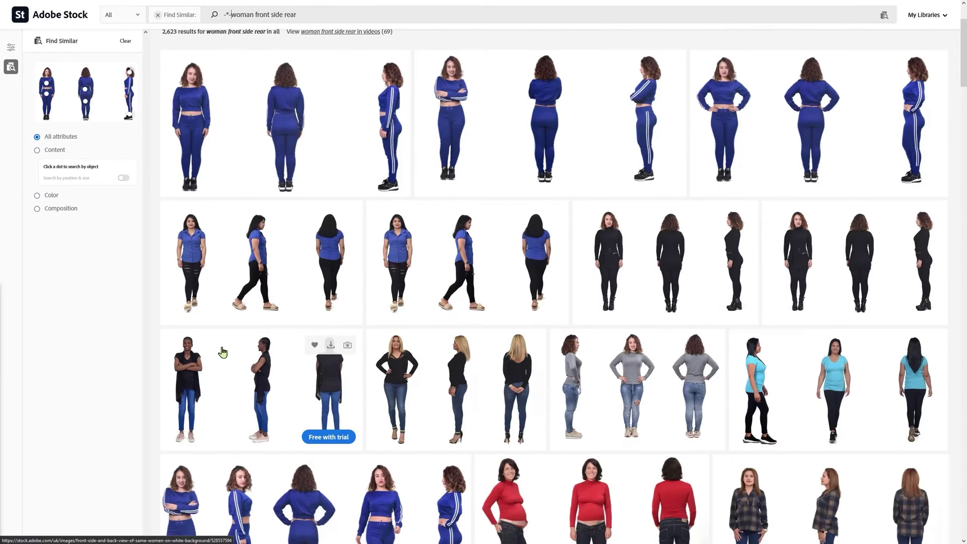
scroll(222, 353, "down", 4)
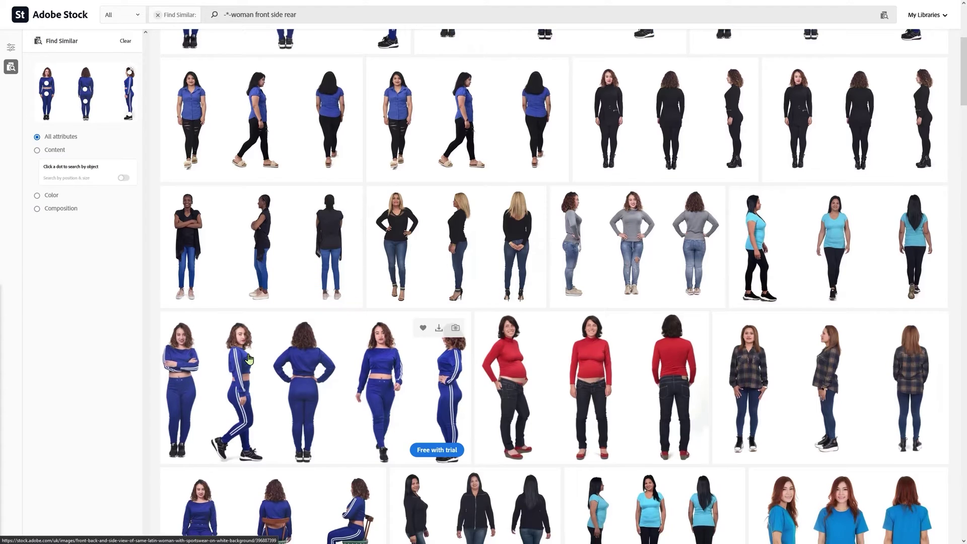
scroll(249, 358, "down", 6)
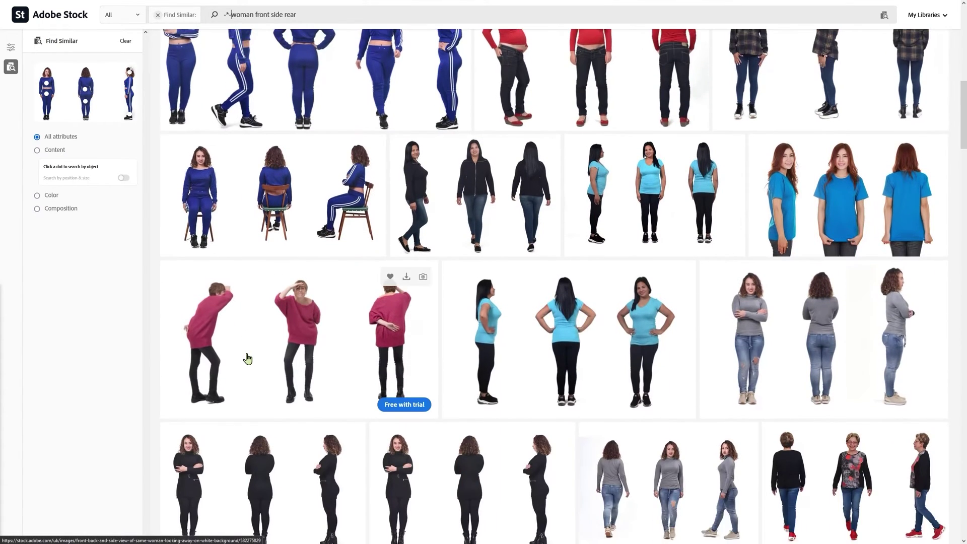
scroll(248, 358, "down", 4)
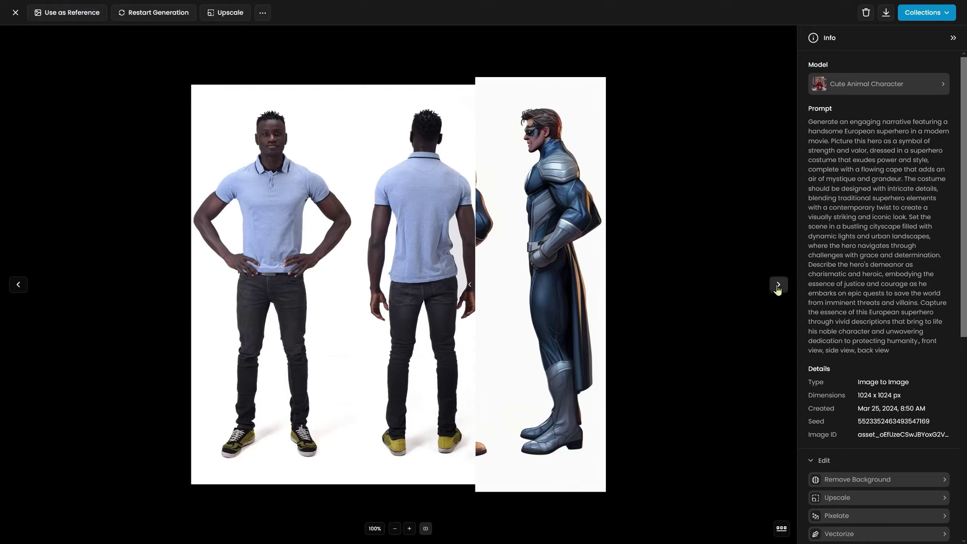
Compare the next two generated superhero images with the reference photo, and leave the image viewer
left_click(776, 285)
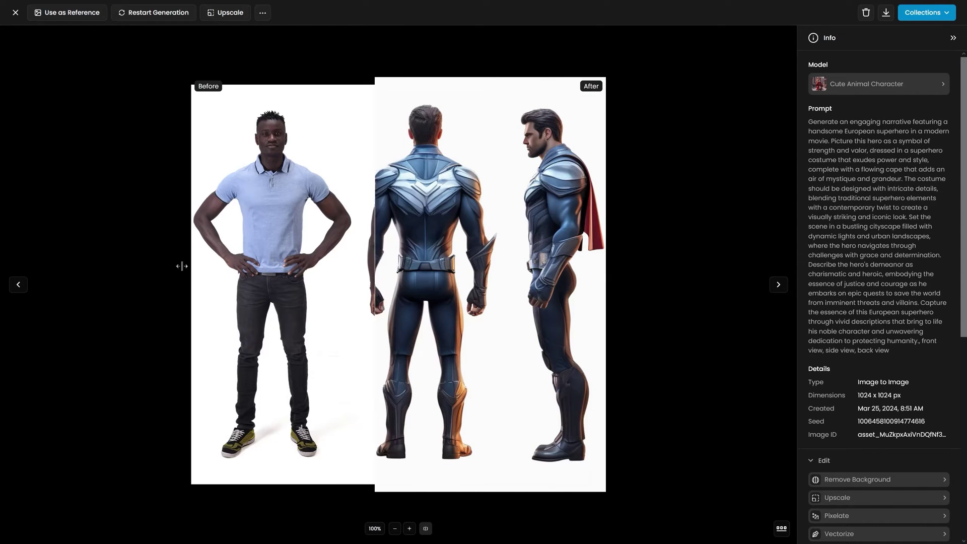
left_click(778, 284)
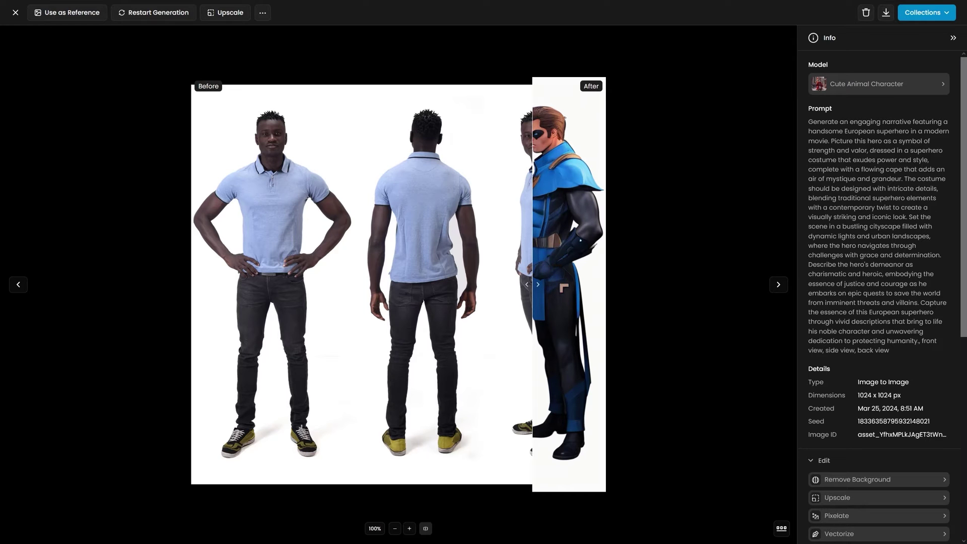
key("Escape")
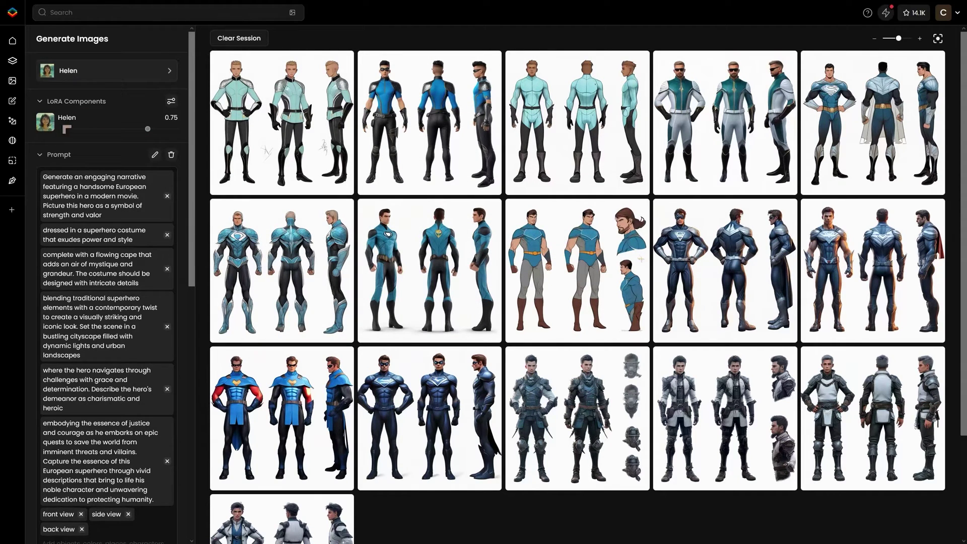
Review the generated superhero sheets and their prompt settings, and open the masked hero in the blue top and black trousers
scroll(503, 433, "down", 3)
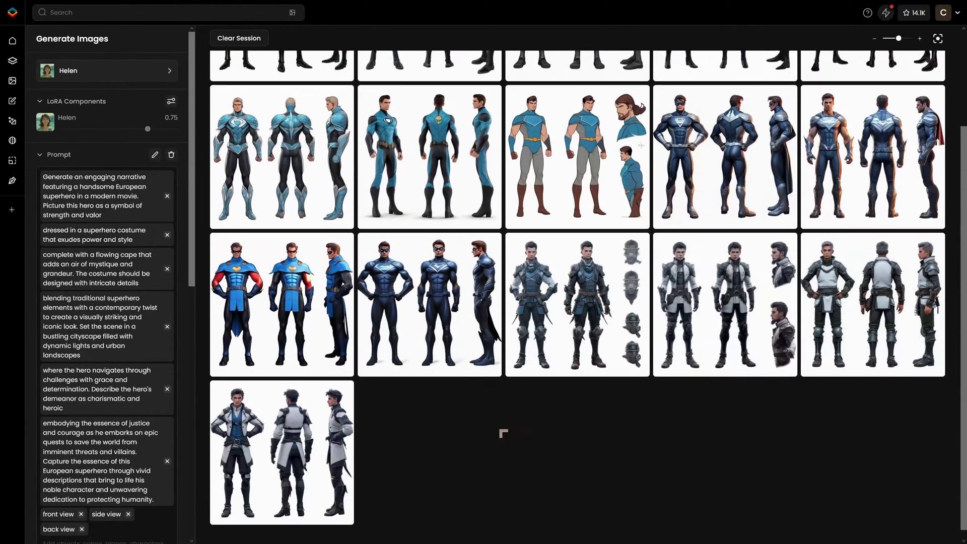
scroll(402, 410, "up", 3)
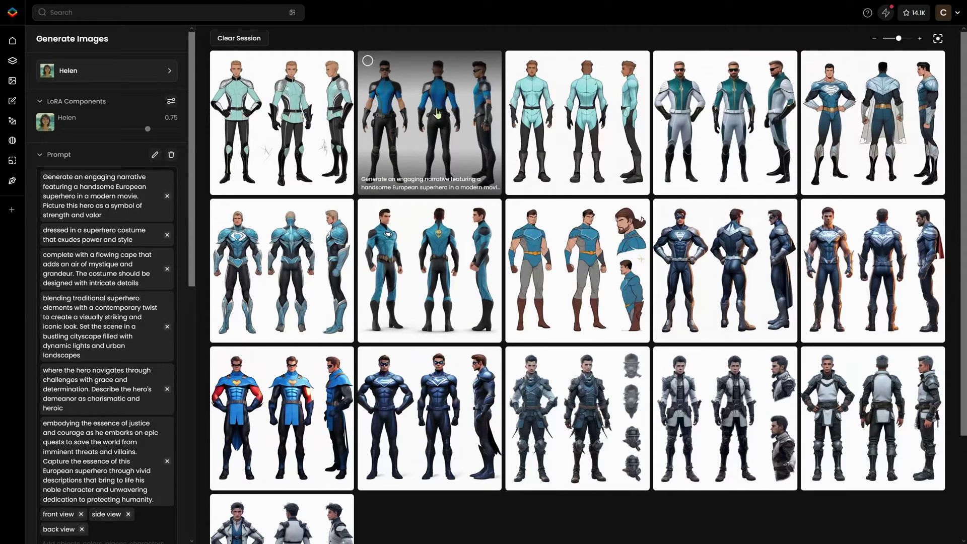
scroll(437, 114, "down", 3)
scroll(163, 209, "down", 6)
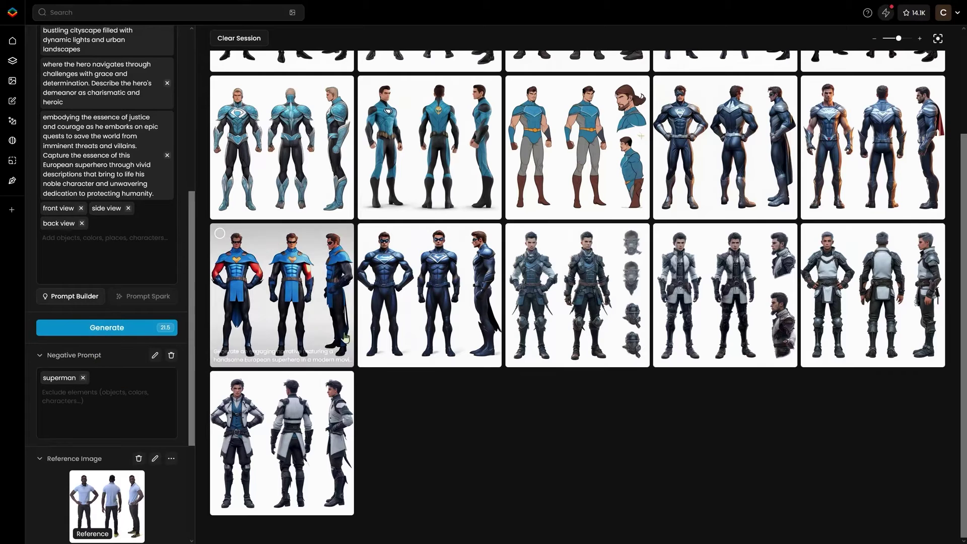
scroll(450, 278, "up", 3)
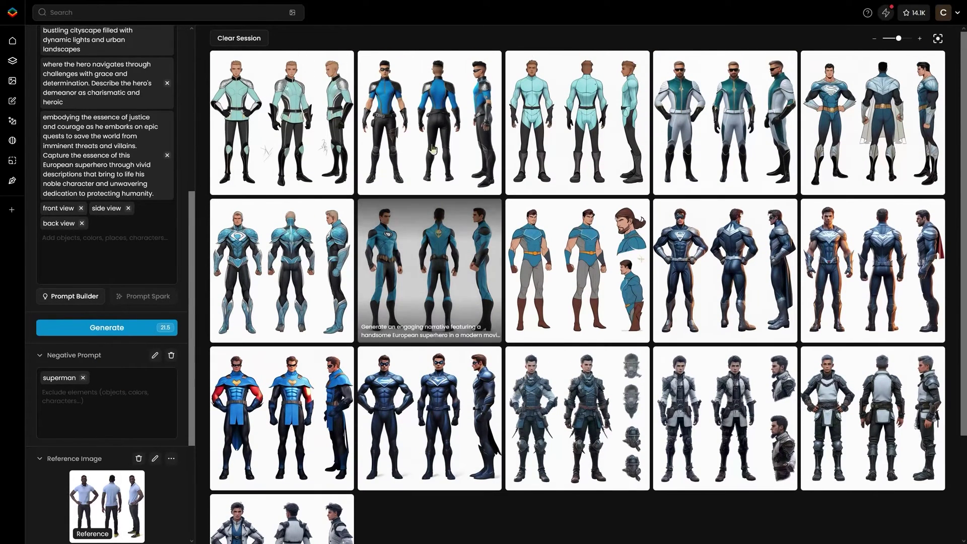
left_click(406, 147)
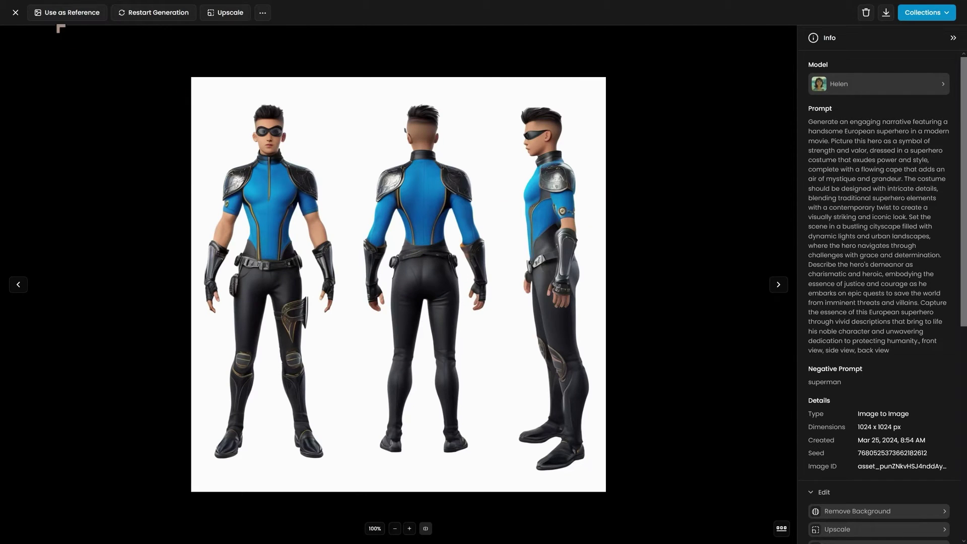
Leave the current image and compare the hero in the green and white suit with the reference photo
left_click(15, 13)
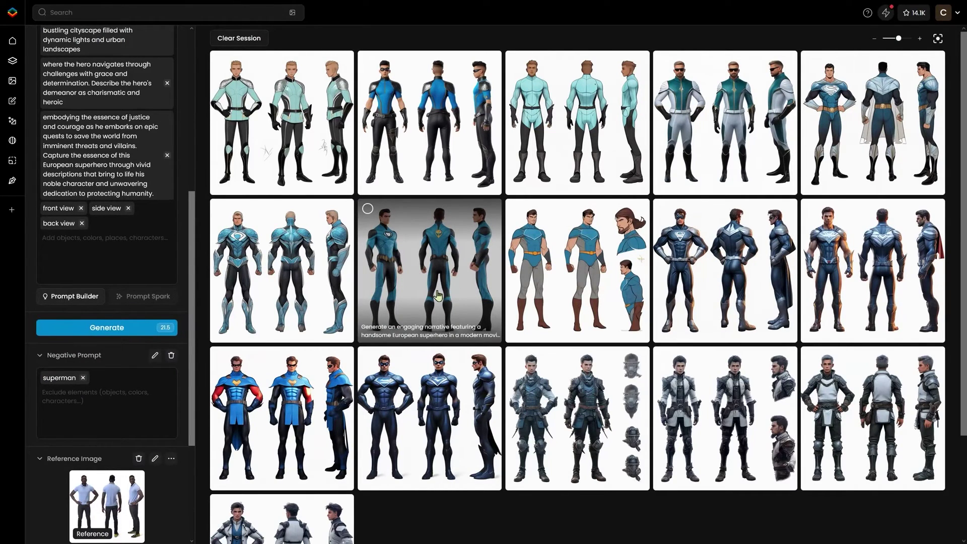
left_click(732, 161)
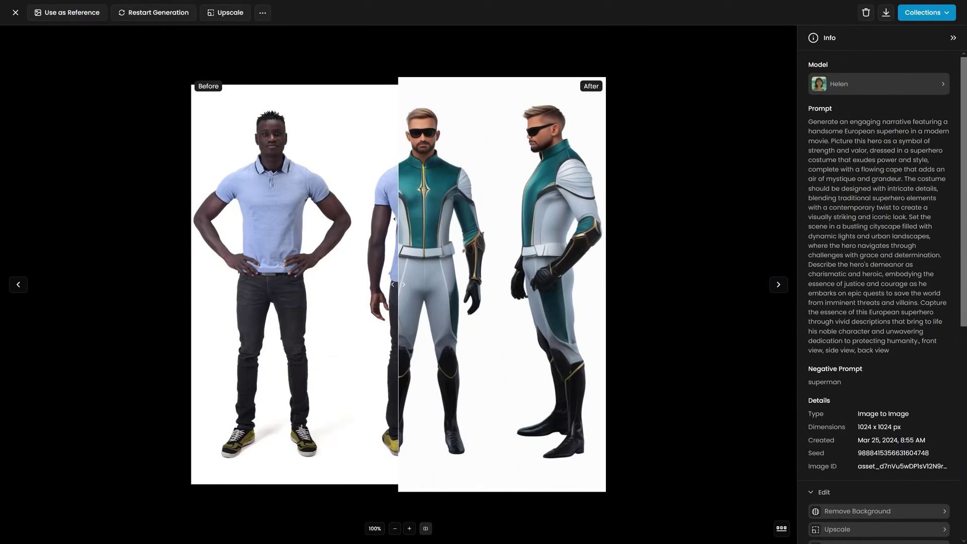
left_click_drag(395, 219, 197, 307)
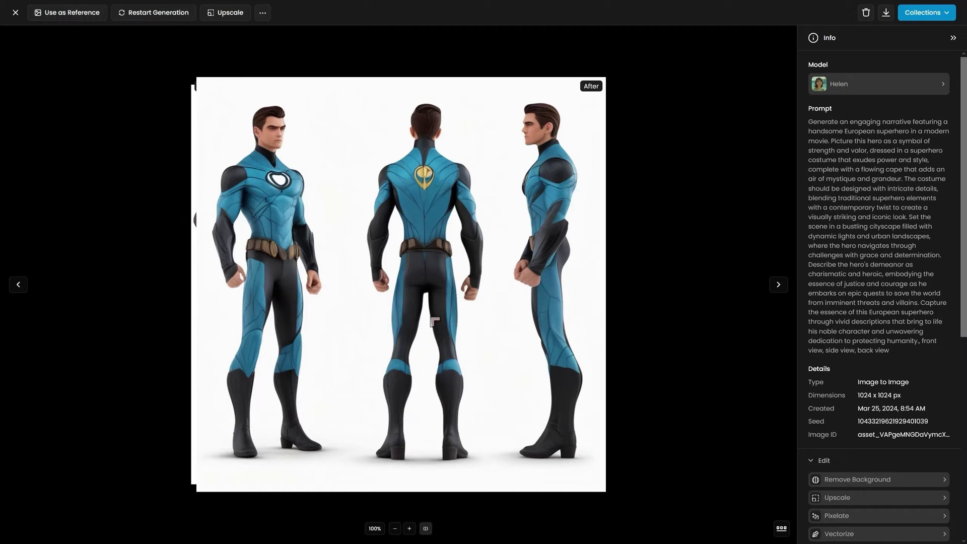
Send the front, back and side sheet of the blue-suited hero with the chest emblem to upscaling, and set the style to Photography
left_click(225, 12)
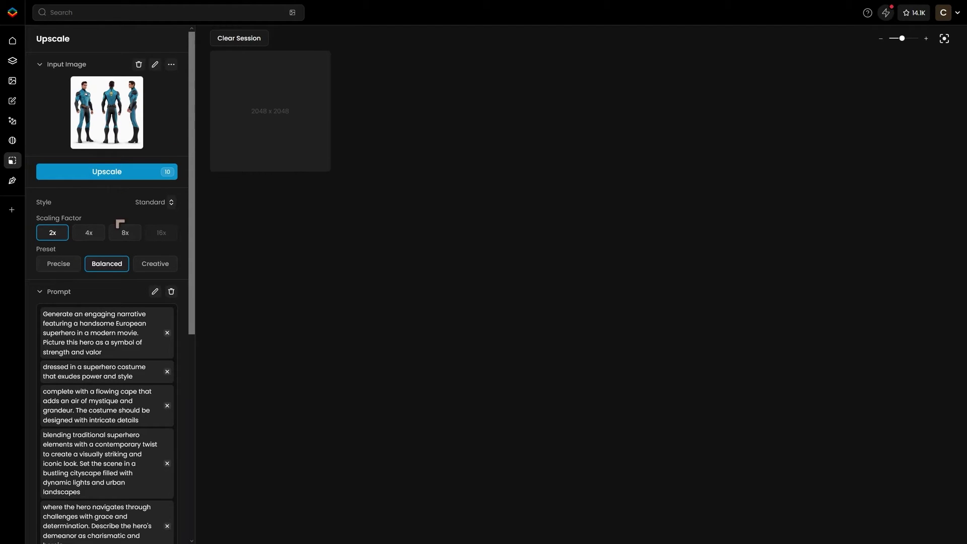
scroll(151, 251, "down", 1)
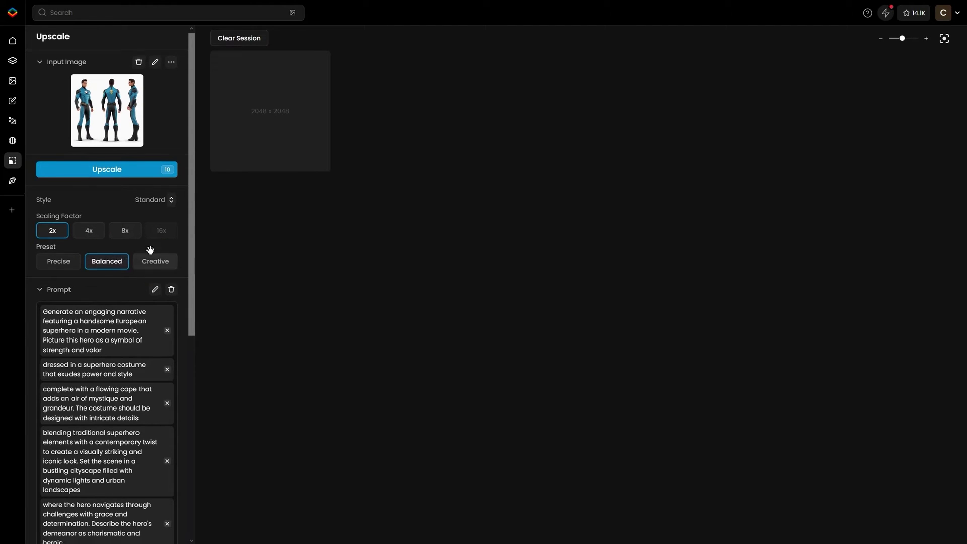
scroll(150, 250, "down", 6)
scroll(171, 214, "up", 7)
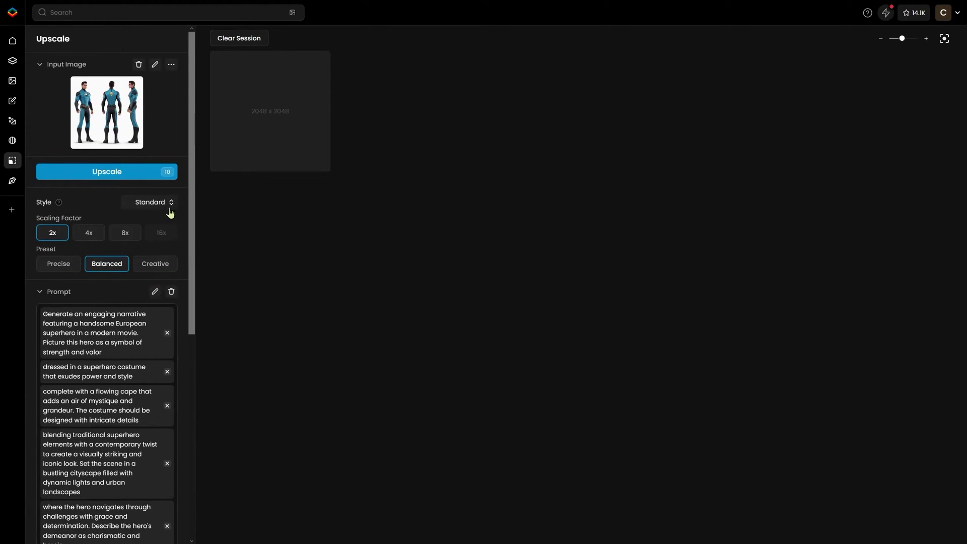
left_click(169, 210)
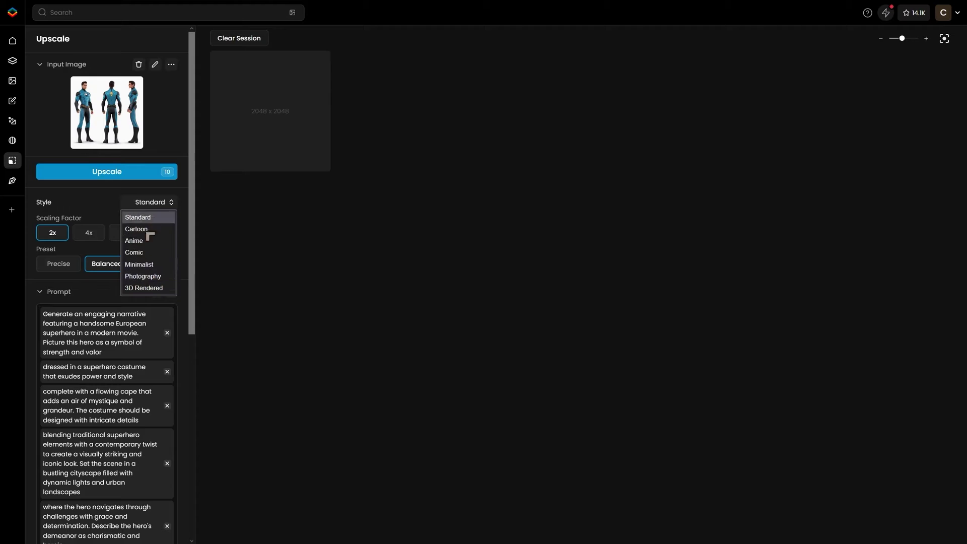
left_click(150, 277)
Set the upscale preset to Creative and check the strength, fidelity, creativity and HDR settings it uses
scroll(146, 277, "down", 6)
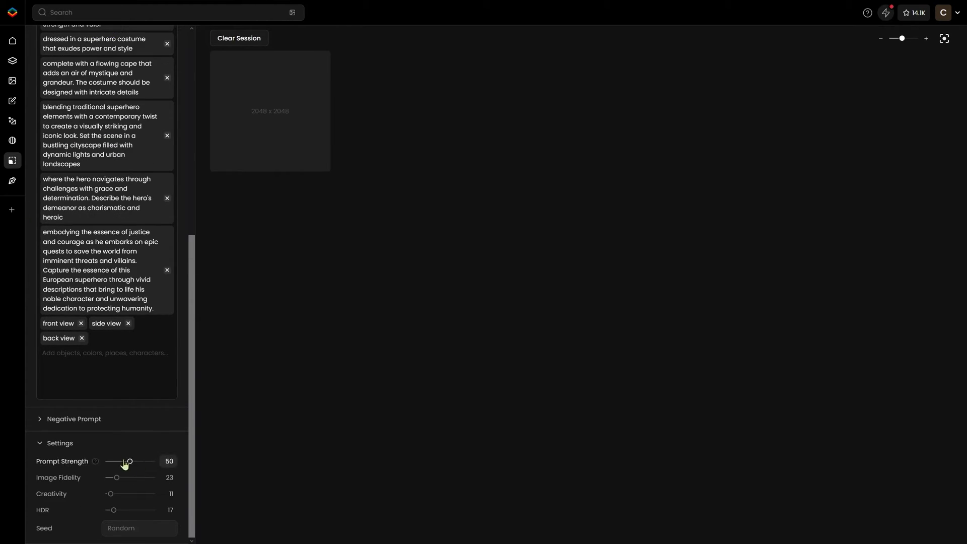
scroll(150, 414, "up", 2)
scroll(150, 414, "up", 4)
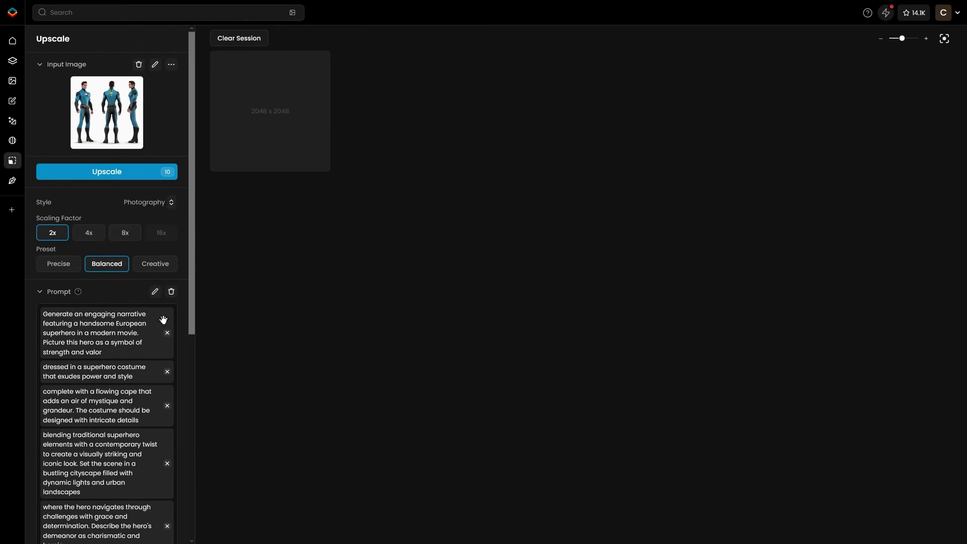
left_click(63, 267)
left_click(103, 269)
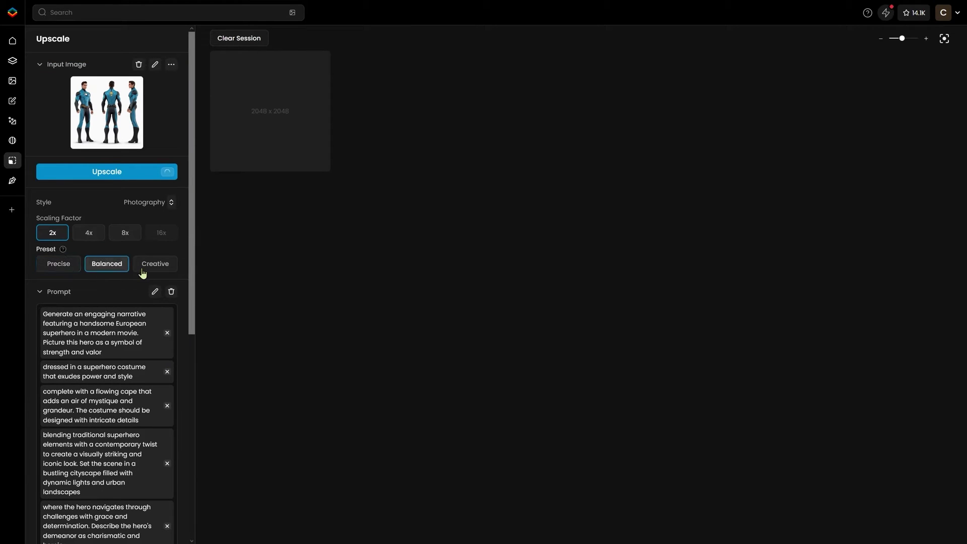
left_click(151, 270)
scroll(144, 282, "down", 3)
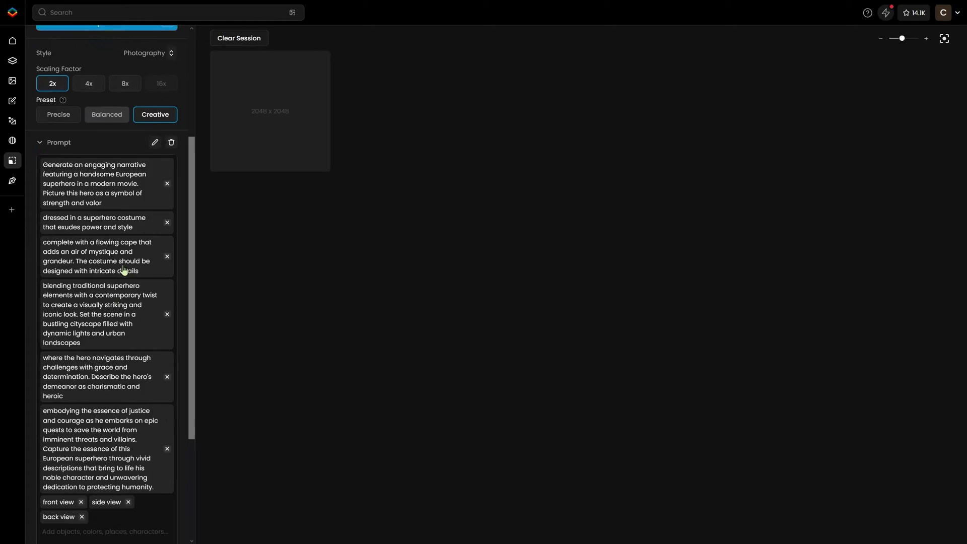
scroll(149, 282, "up", 3)
scroll(136, 378, "down", 6)
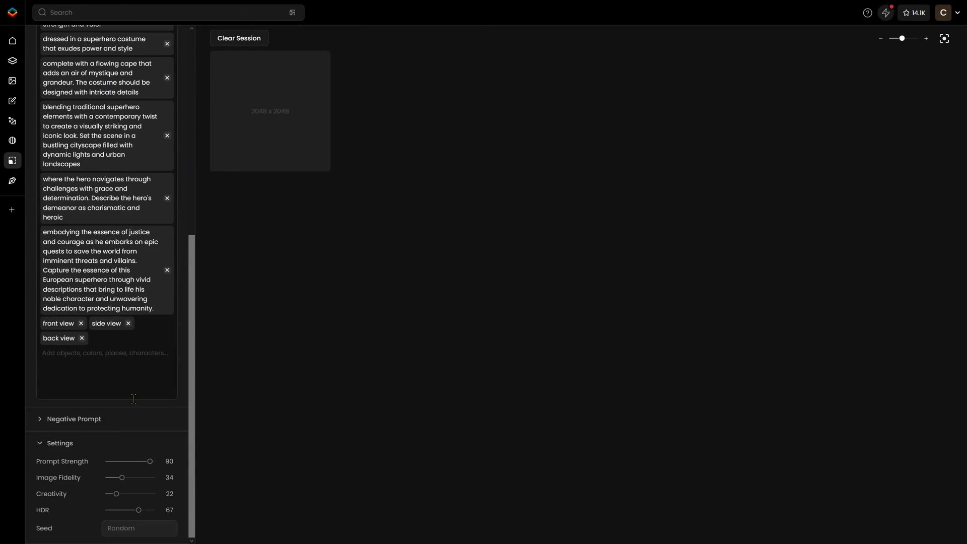
scroll(131, 383, "up", 5)
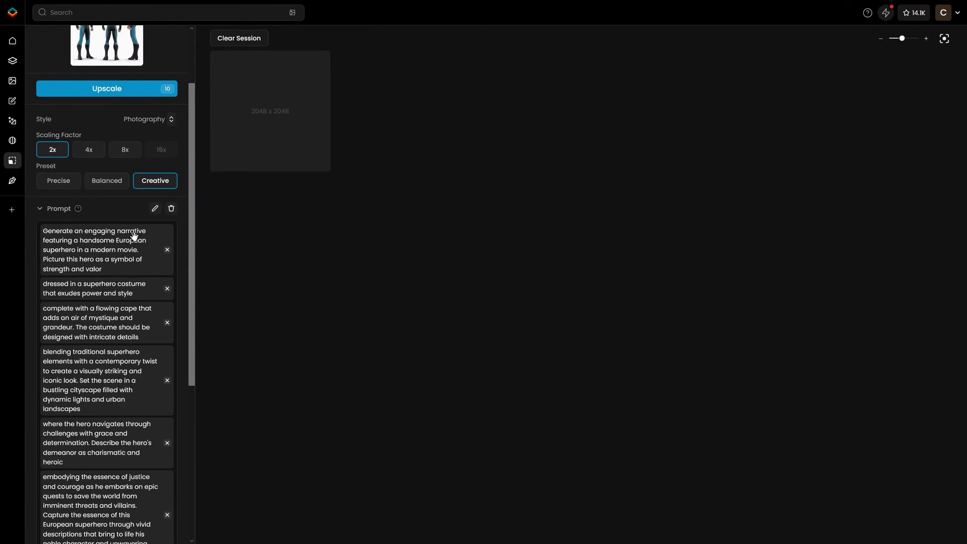
Upscale the hero sheet at 2x with the prompt replaced by "detailed ornate texture, heroic" and Creativity set to 29
left_click(171, 208)
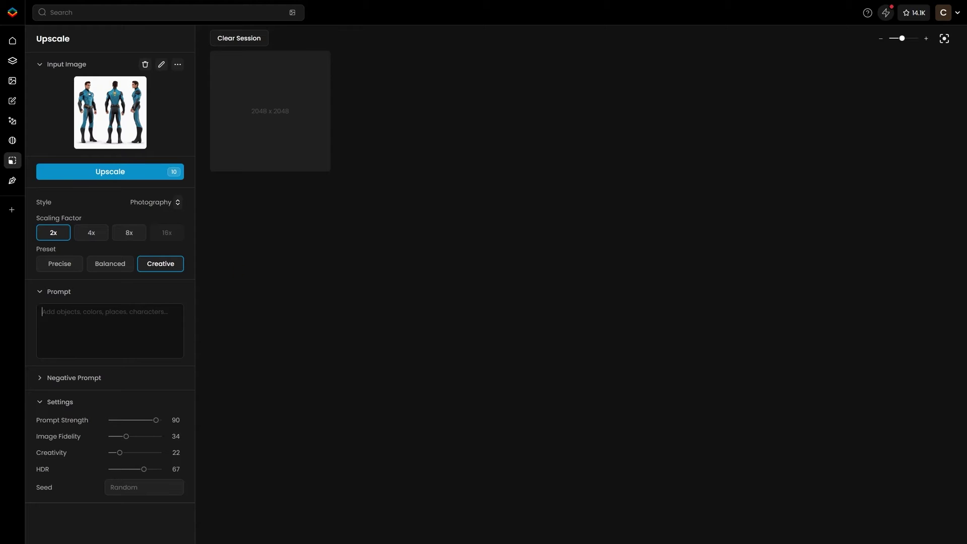
type("detailed ornate texture, heroic")
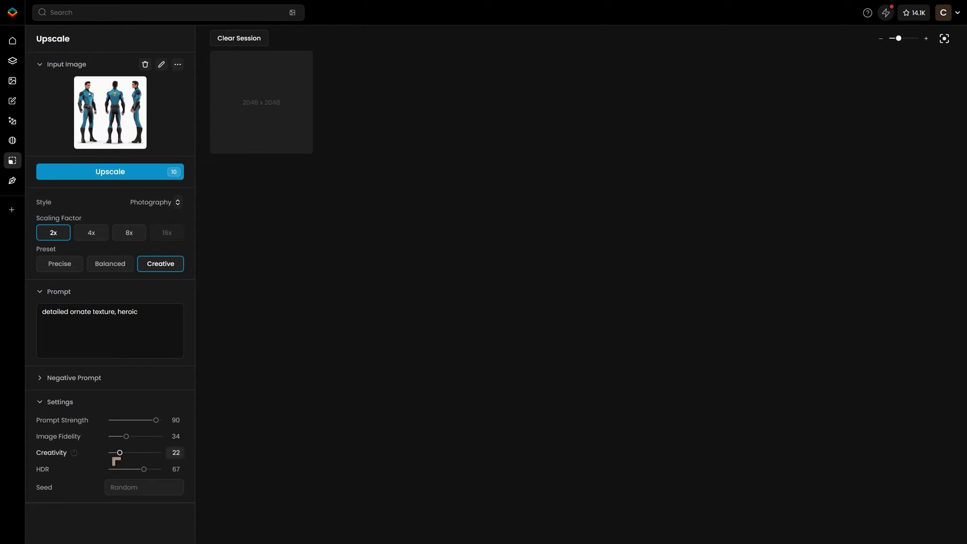
left_click(120, 458)
left_click_drag(120, 457, 124, 458)
left_click(135, 174)
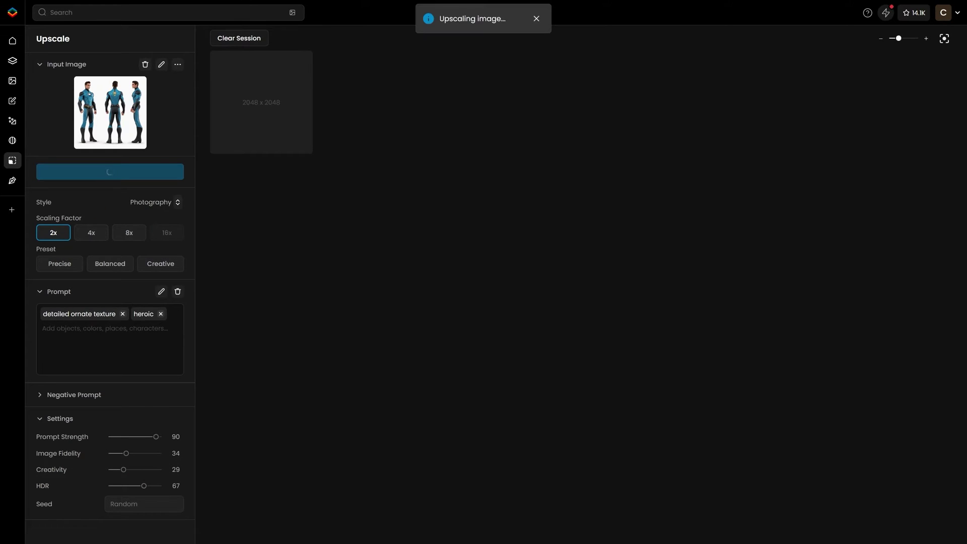
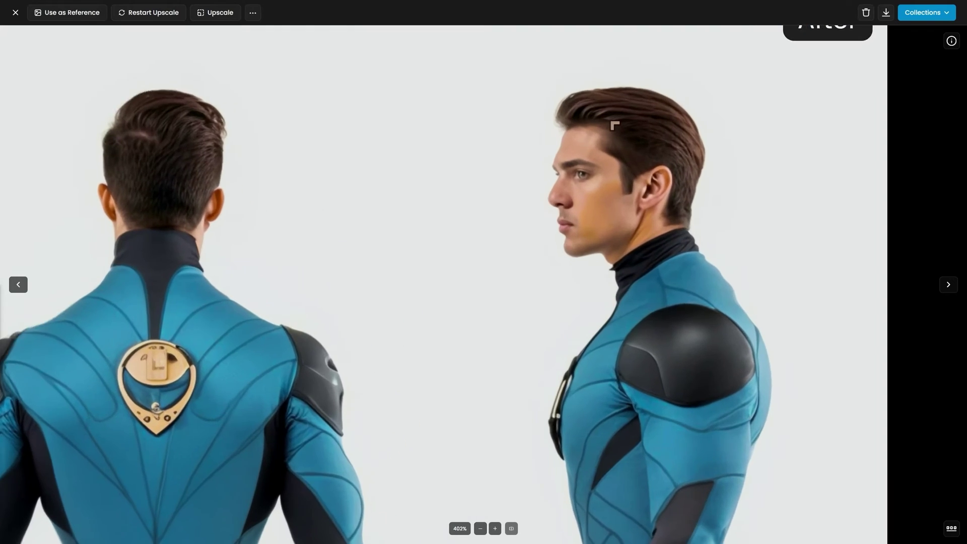
Examine the upscaled blue-suited and teal-suited heroes up close against their originals
left_click_drag(853, 184, 360, 137)
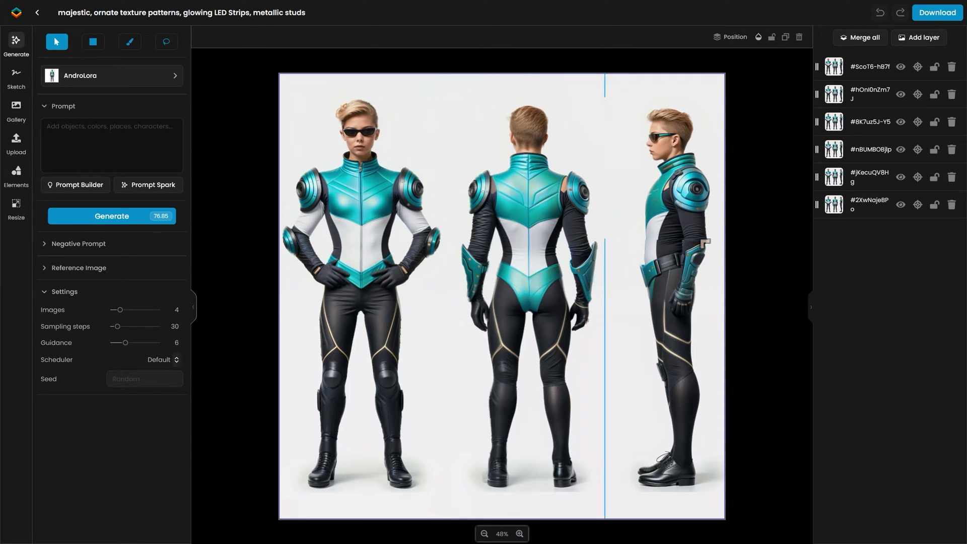
scroll(705, 243, "up", 5)
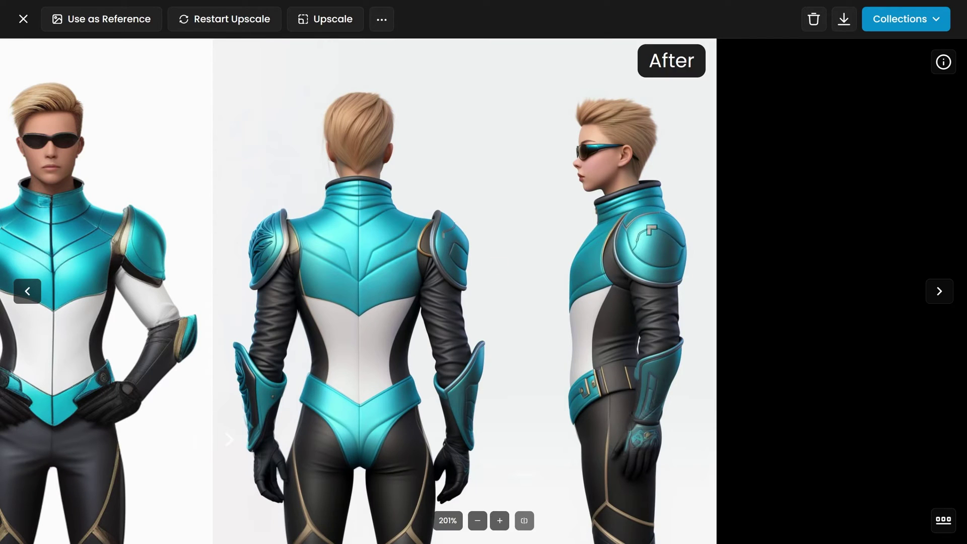
left_click_drag(335, 230, 168, 262)
scroll(577, 151, "up", 3)
left_click_drag(852, 146, 812, 182)
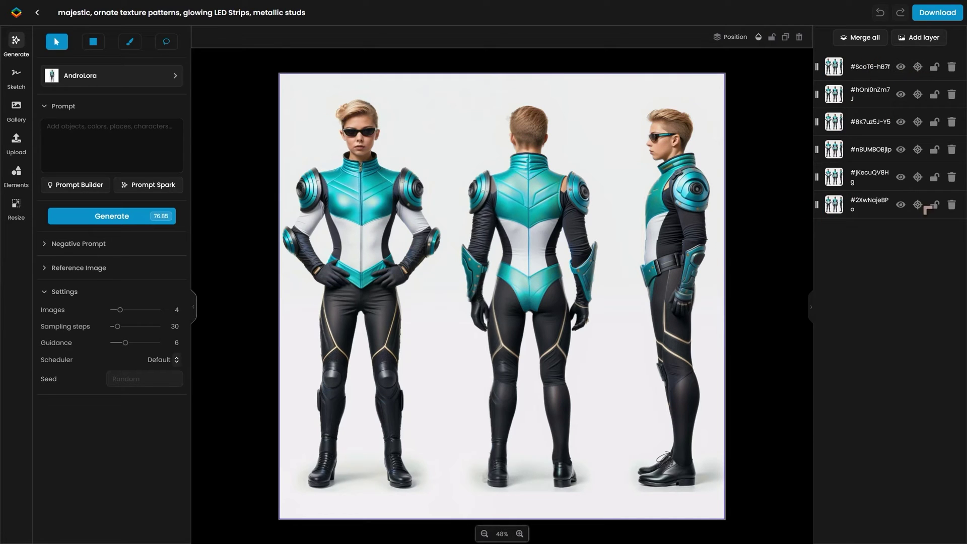
Hide the full-length lower layers of the teal hero composite one by one to inspect the pieces it is built from
left_click(901, 205)
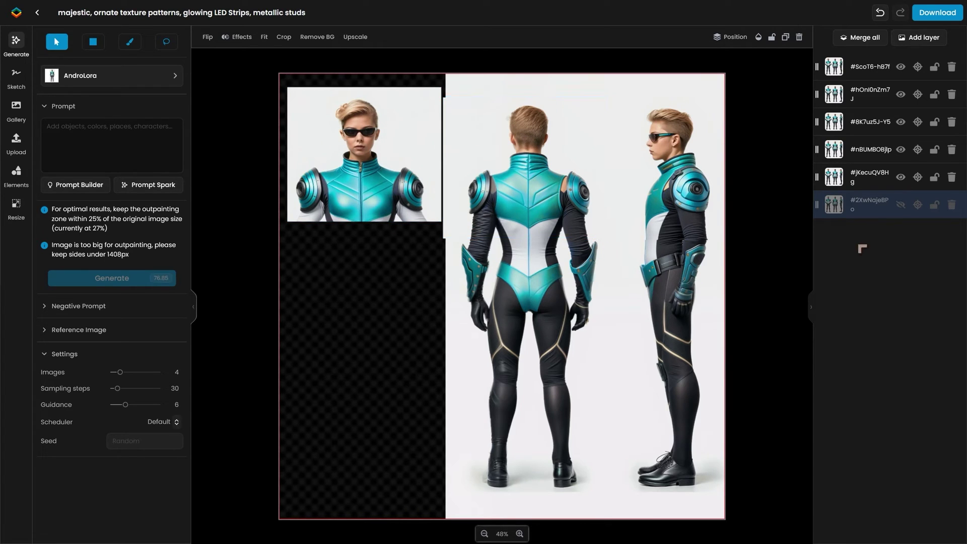
left_click(901, 177)
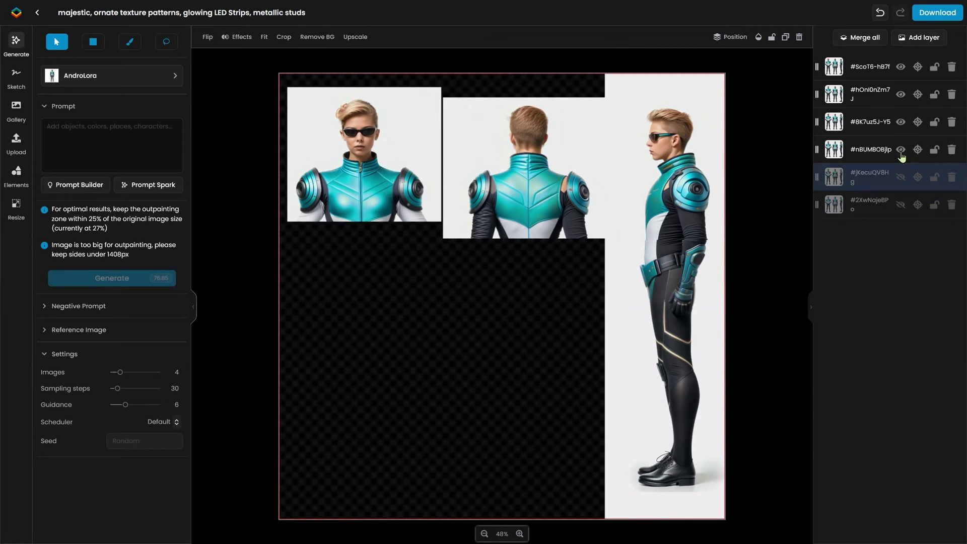
left_click(900, 150)
left_click(901, 122)
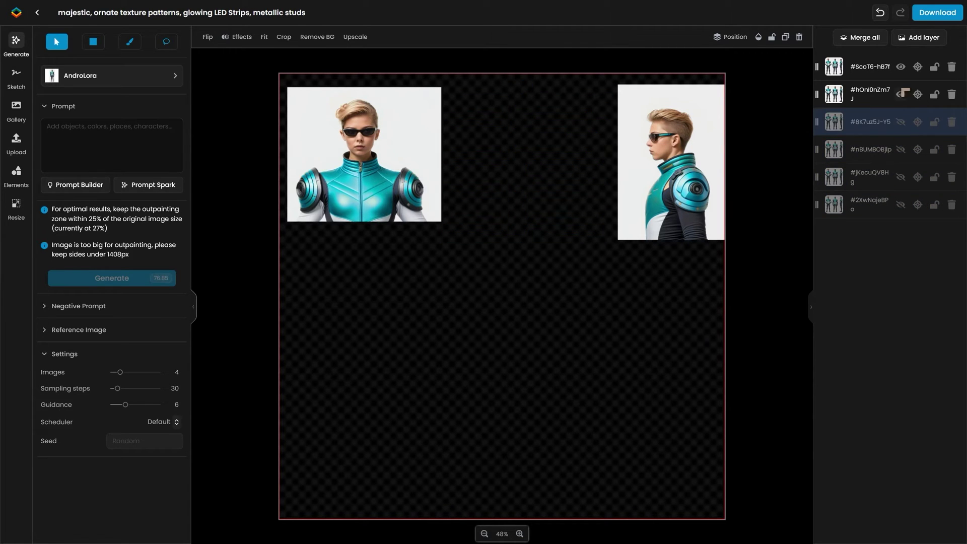
left_click(900, 211)
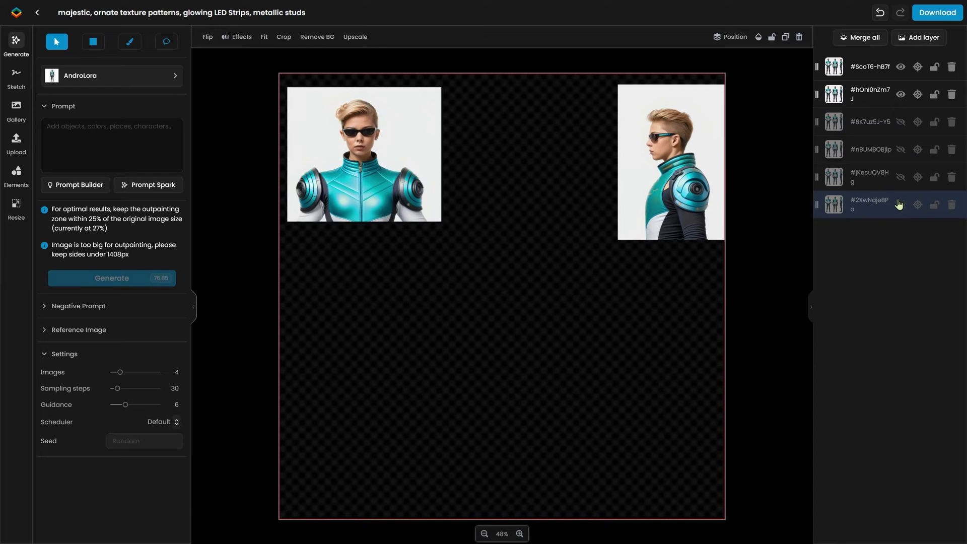
left_click(900, 206)
left_click(901, 211)
left_click(901, 66)
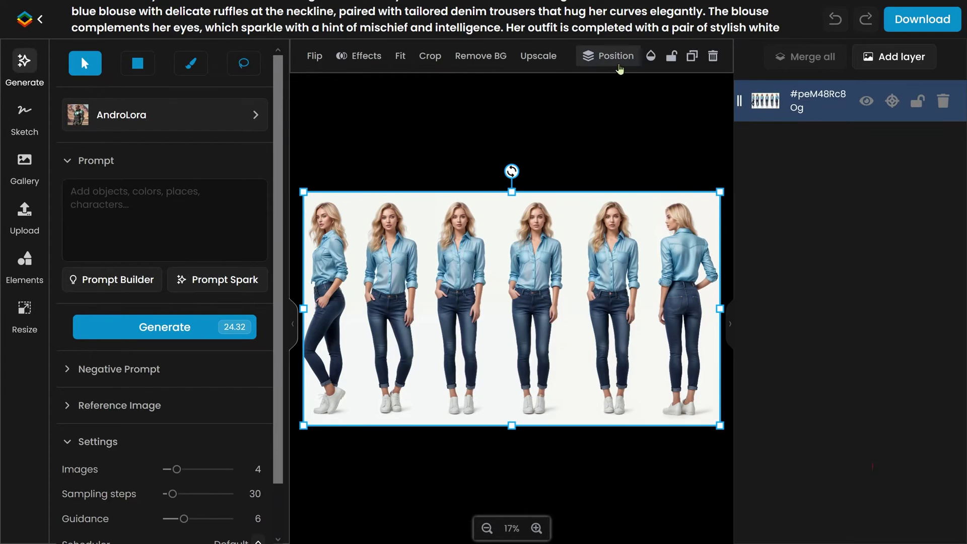
Duplicate the layer with the six poses of the woman in the blue blouse seven times
left_click(693, 56)
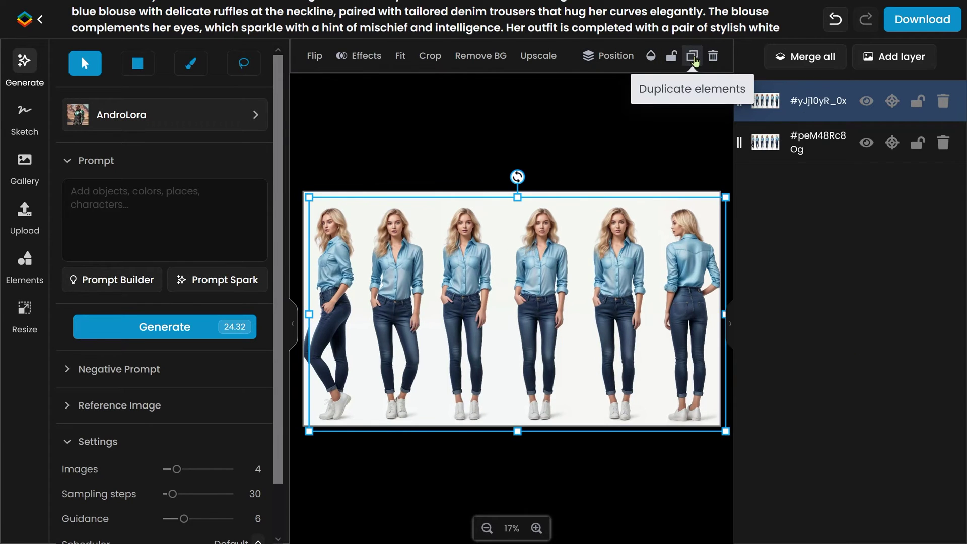
left_click(693, 56)
left_click(693, 56)
left_click(693, 55)
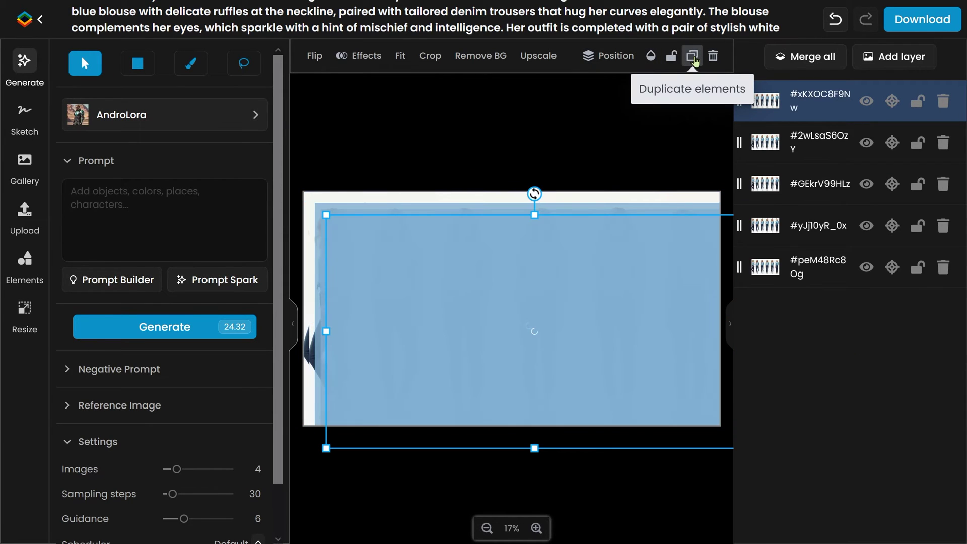
left_click(694, 57)
left_click(693, 56)
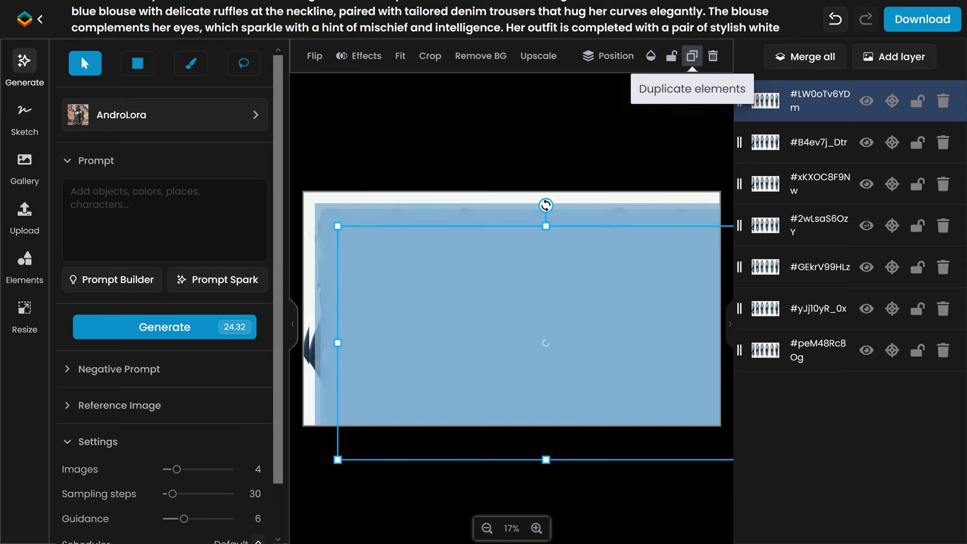
left_click(693, 56)
Hide every layer except the topmost copy of the six-pose image
left_click(868, 393)
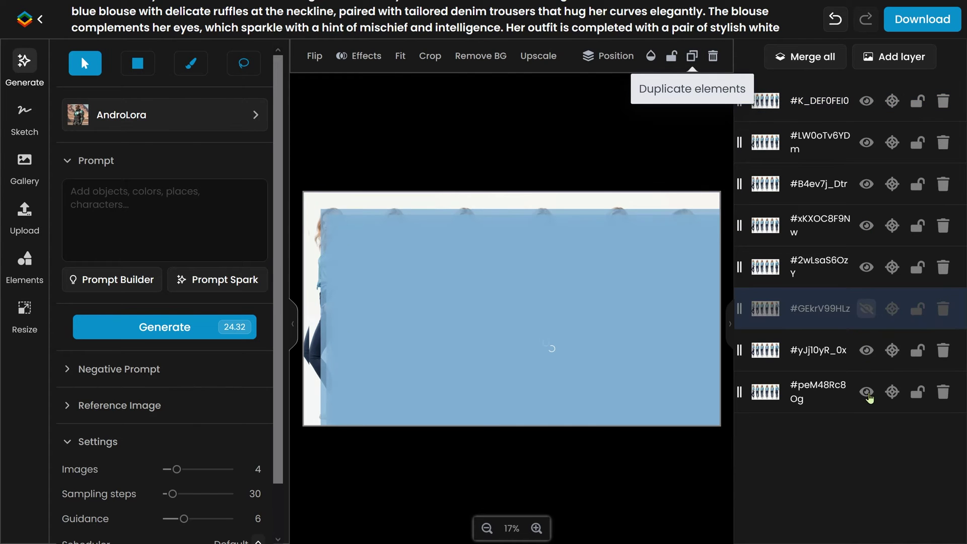
left_click(867, 393)
left_click(868, 393)
left_click(867, 351)
left_click(867, 226)
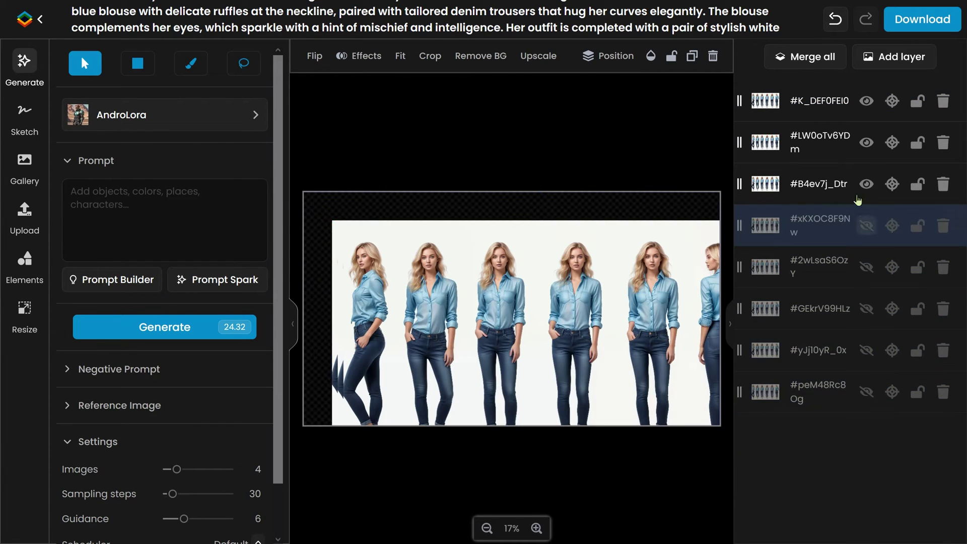
left_click(867, 184)
left_click(868, 143)
Align the topmost copy with the canvas and crop it to the back-view pose of the woman
left_click(627, 271)
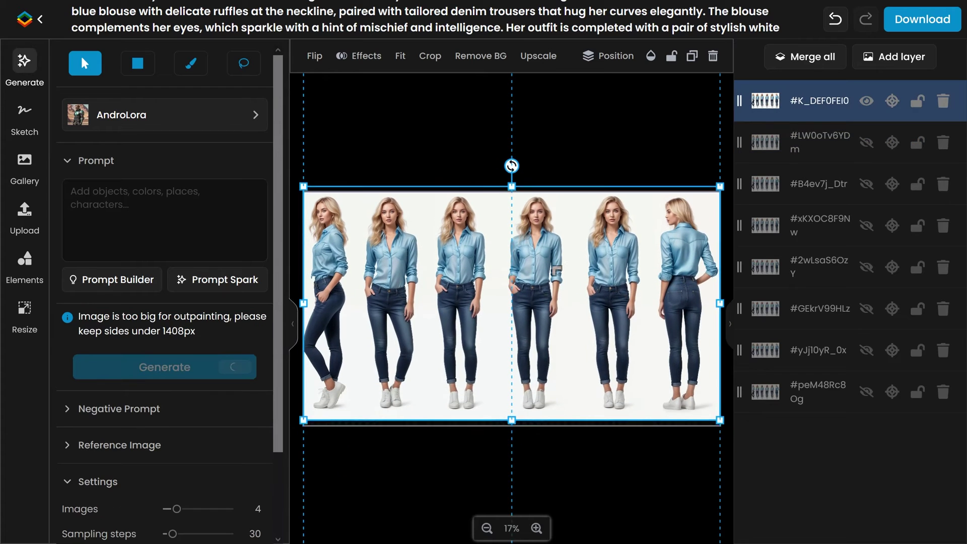
left_click_drag(403, 315, 336, 292)
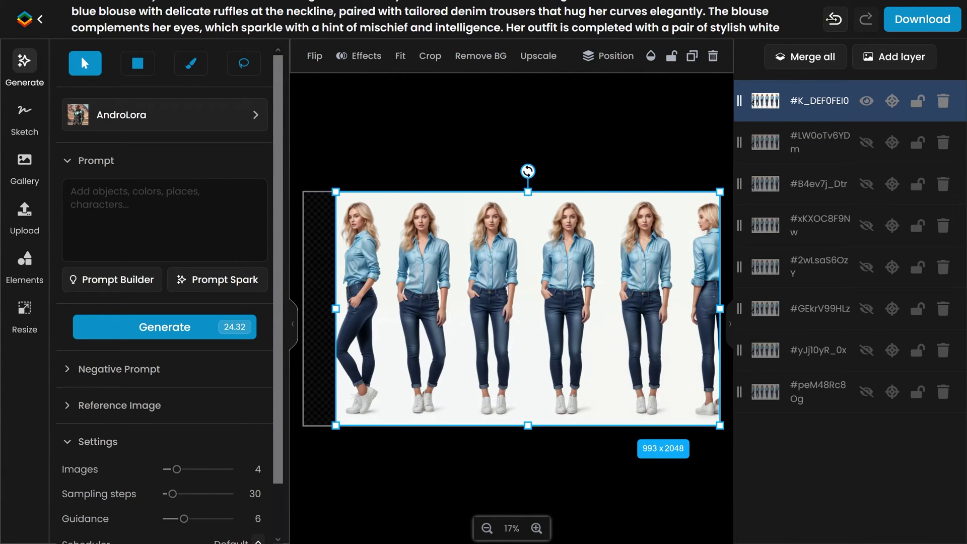
key("ctrl+z")
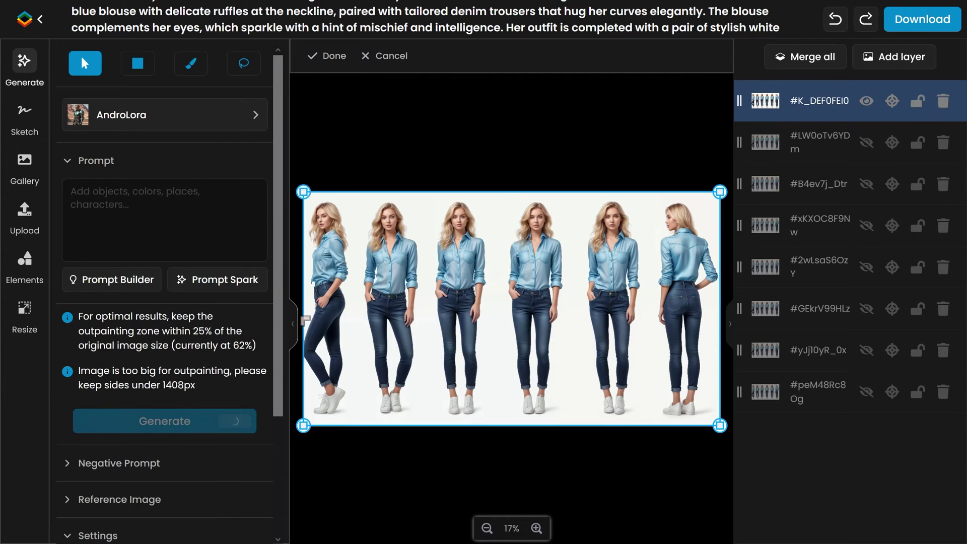
left_click_drag(303, 425, 648, 434)
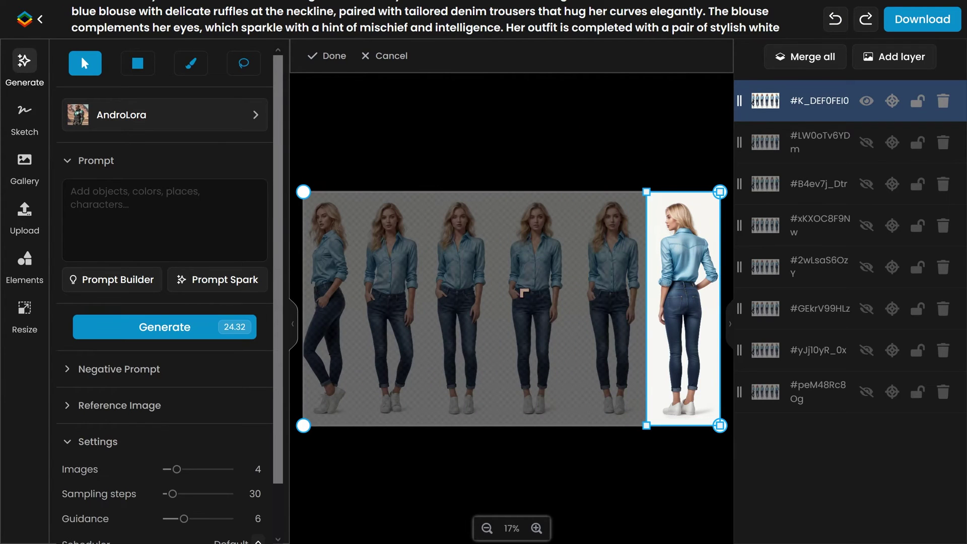
left_click(861, 148)
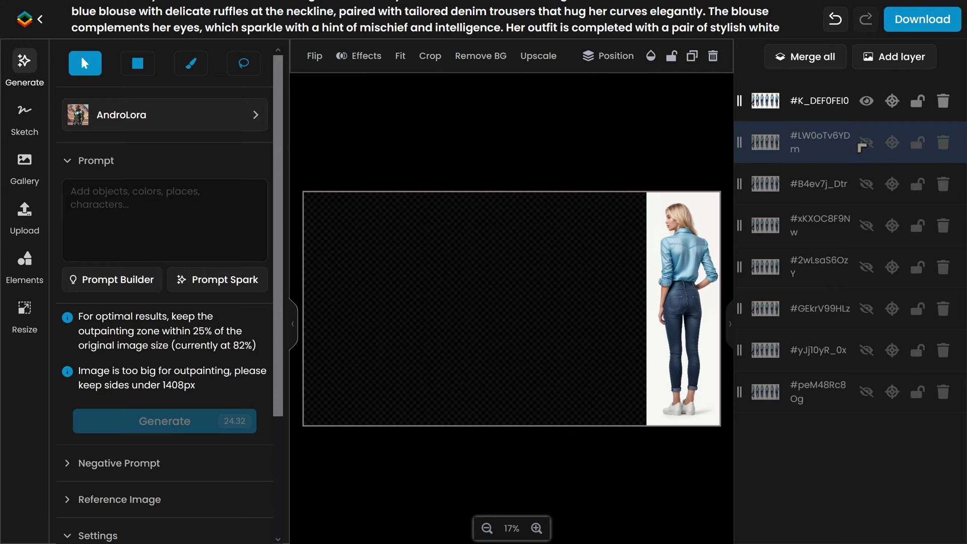
Hide the topmost copy and crop the second copy of the six-pose image to the fifth pose, the woman's straight front view
left_click(866, 103)
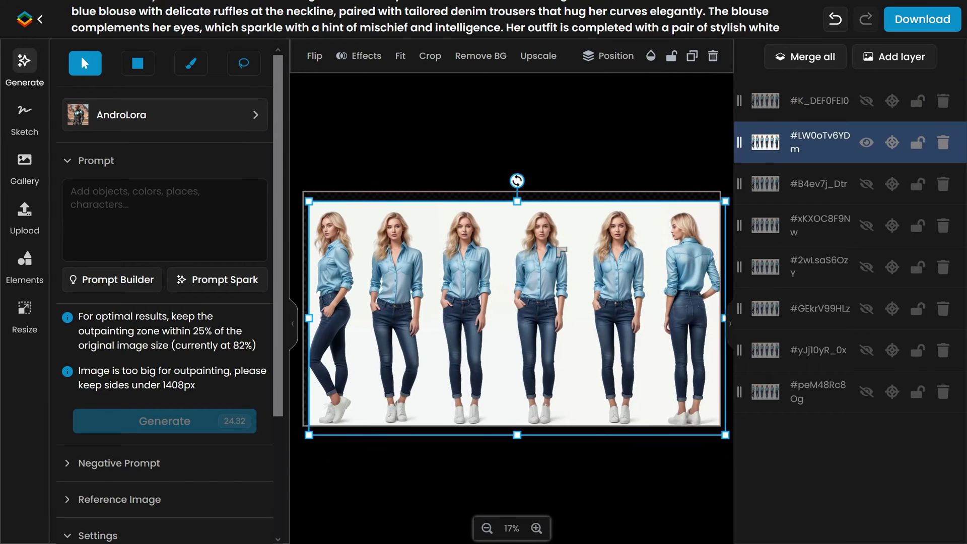
left_click(430, 56)
left_click_drag(303, 192, 573, 192)
left_click_drag(720, 426, 650, 428)
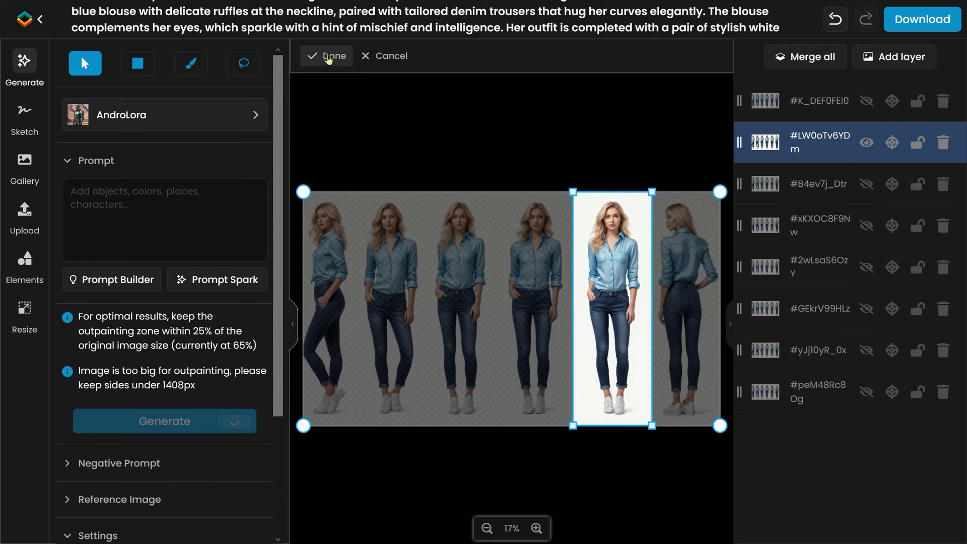
left_click(328, 56)
Try scaling down the third copy of the six-pose image, and undo the scaling
left_click(771, 193)
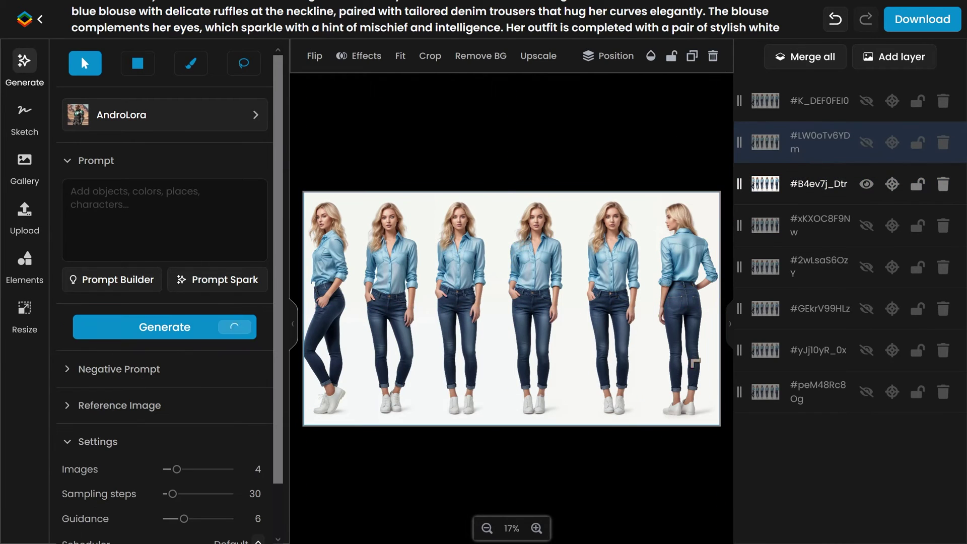
left_click(430, 55)
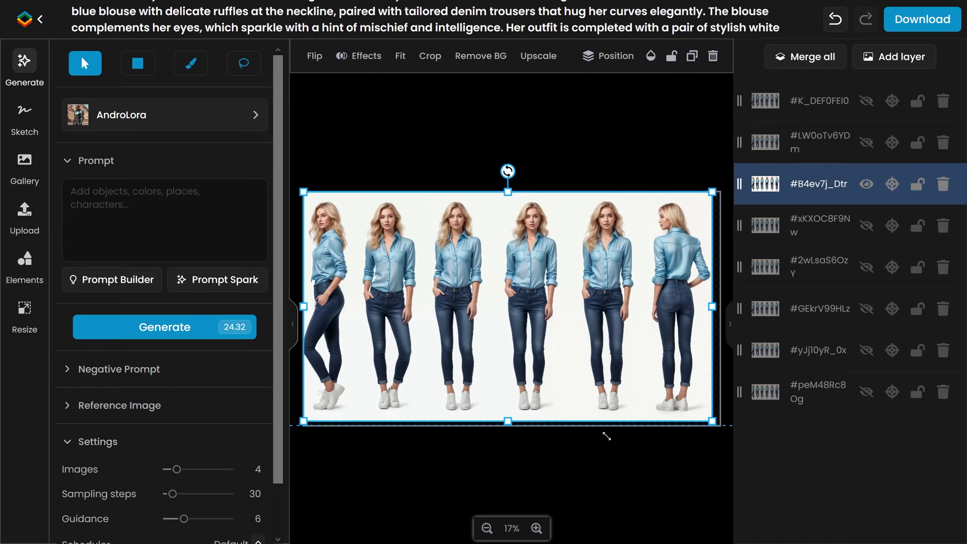
key("ctrl+z")
key("ctrl+z")
key("ctrl+z")
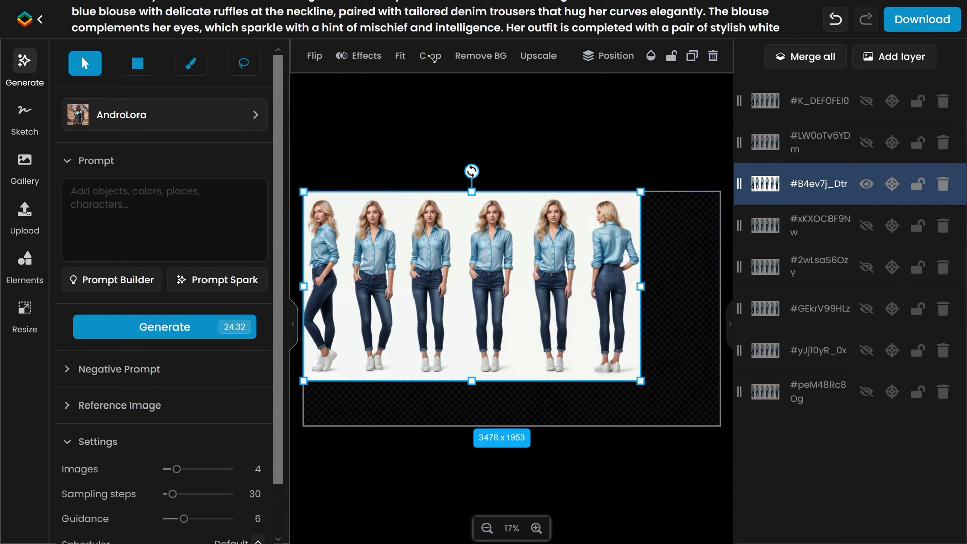
key("ctrl+shift+z")
key("ctrl+shift+z")
key("ctrl+shift+z")
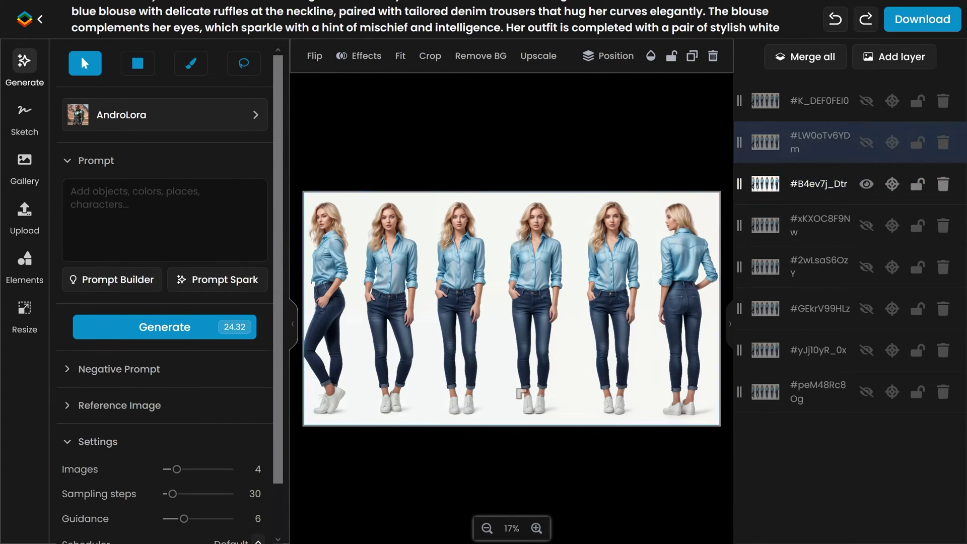
Hide the third copy of the six-pose image, crop the fourth copy, and hide that one too
left_click(808, 236)
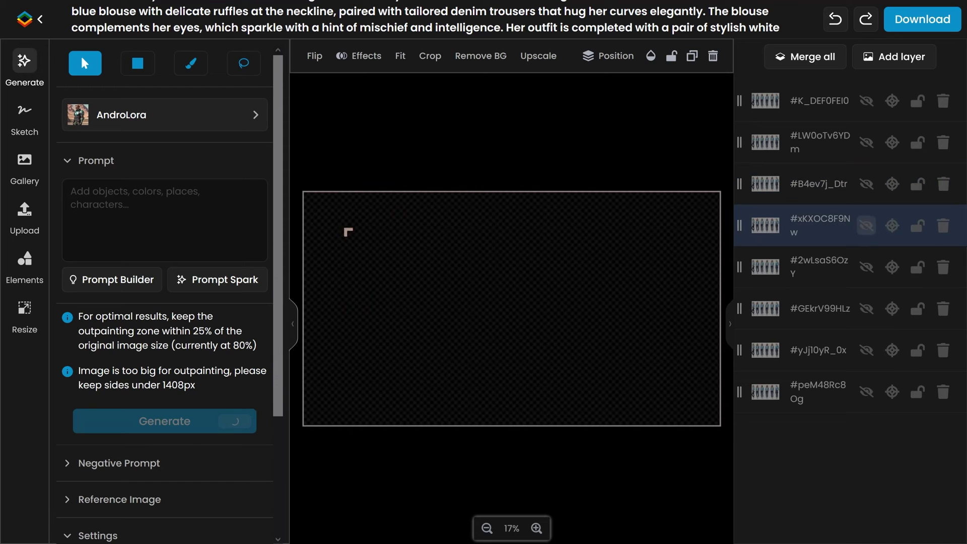
left_click(431, 55)
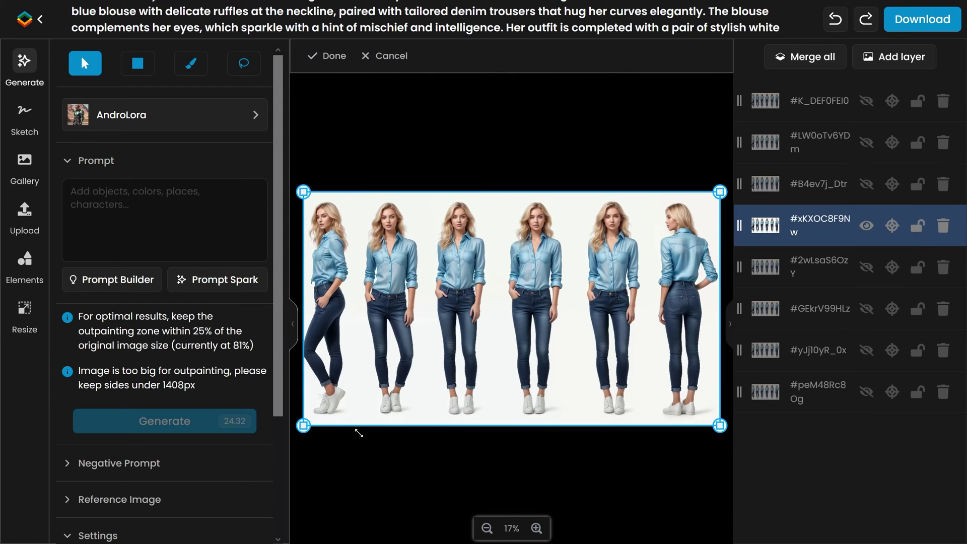
key("ctrl+z")
key("ctrl+z")
key("ctrl+z")
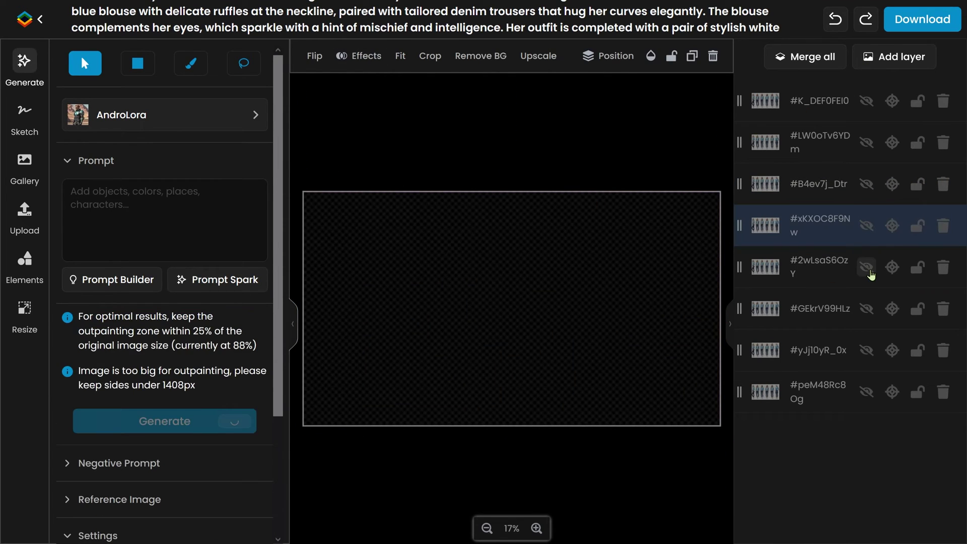
Try scaling down the fifth copy of the six-pose image, and step back through the recent changes
left_click(868, 268)
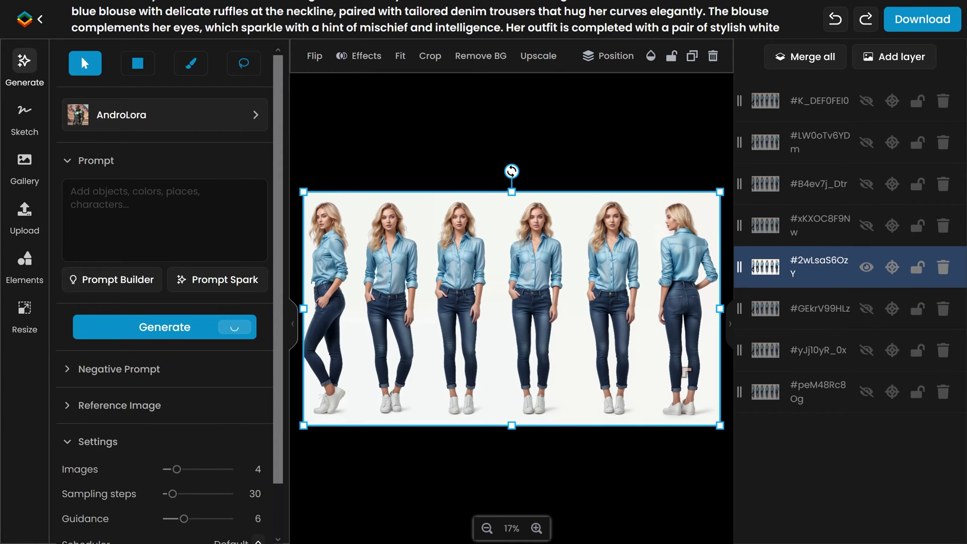
left_click_drag(720, 425, 568, 340)
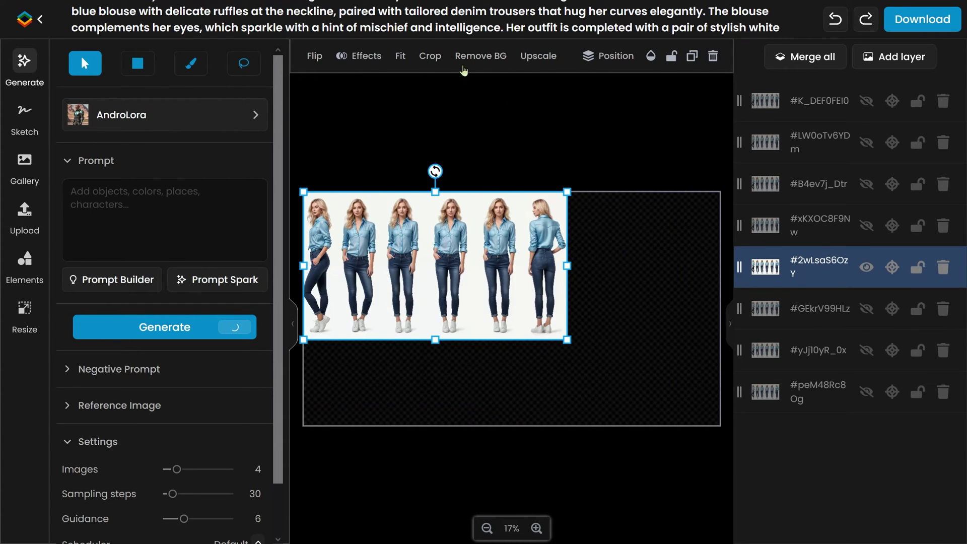
left_click(836, 19)
left_click(865, 21)
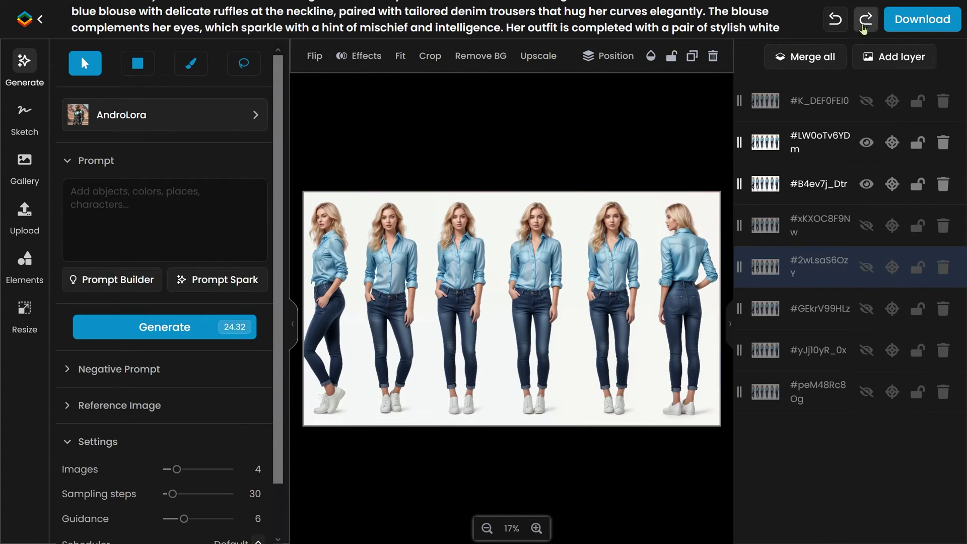
left_click(864, 25)
left_click(879, 186)
left_click_drag(511, 301, 278, 296)
left_click(190, 55)
left_click_drag(282, 372, 424, 369)
left_click(87, 56)
left_click_drag(461, 280, 389, 281)
left_click(895, 185)
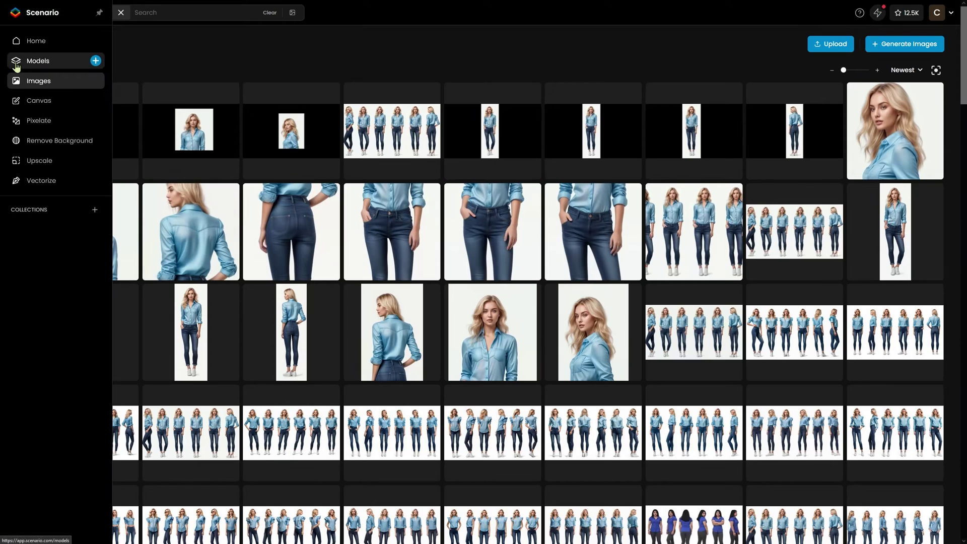
Start training a new custom model and add twelve library images of the woman in the blue blouse as training images
left_click(97, 63)
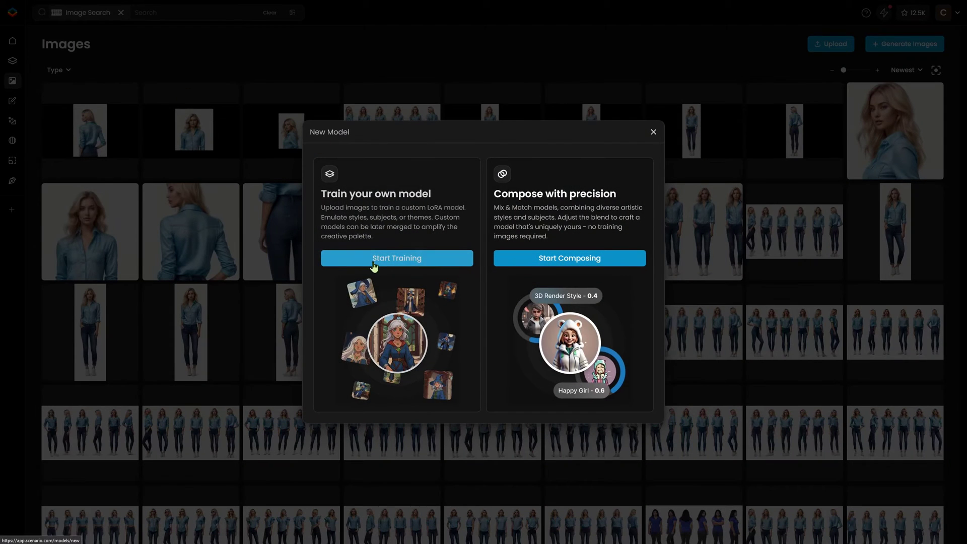
left_click(374, 261)
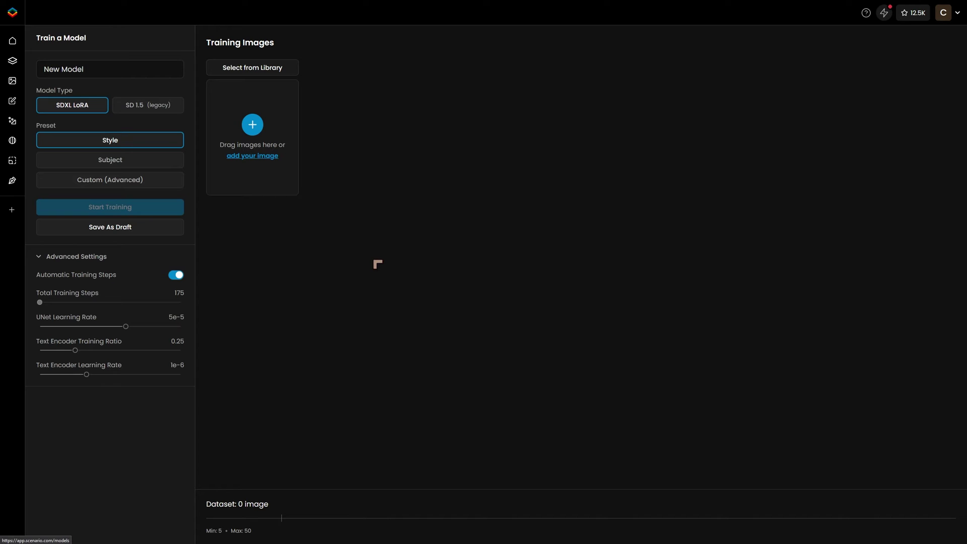
left_click(262, 70)
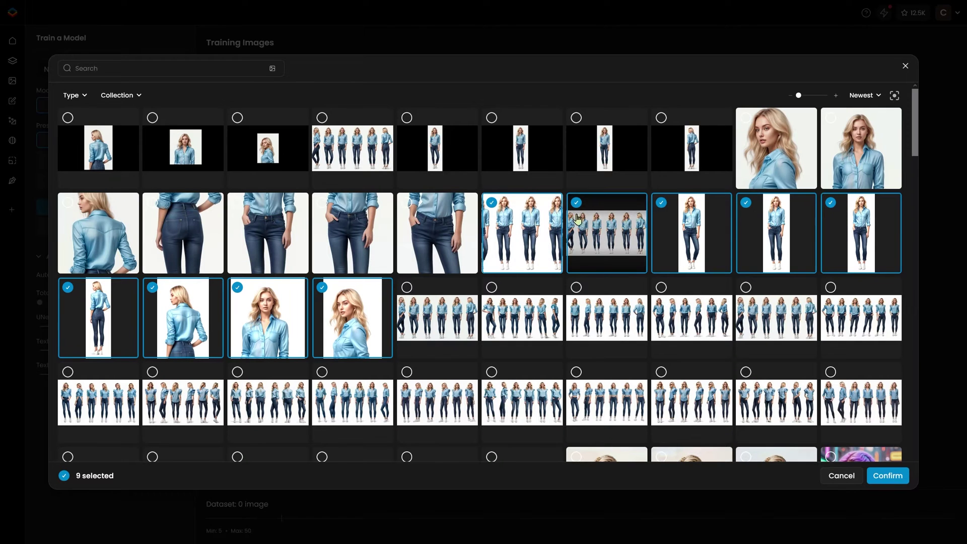
left_click(744, 124)
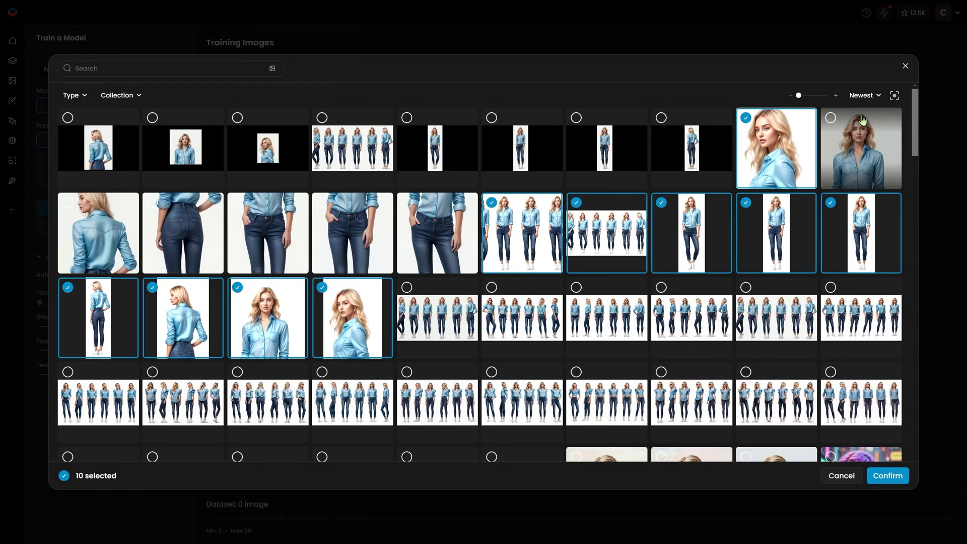
left_click(860, 123)
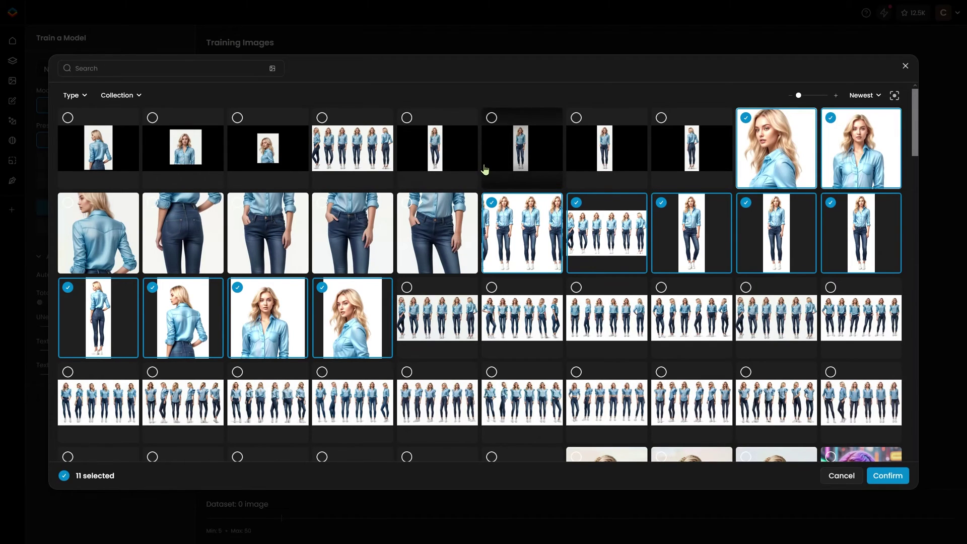
left_click(71, 208)
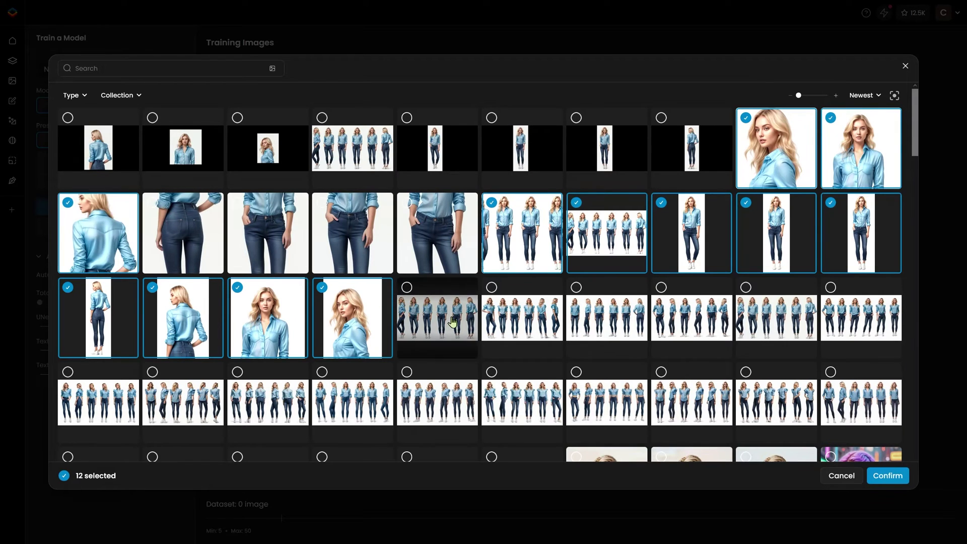
left_click(888, 476)
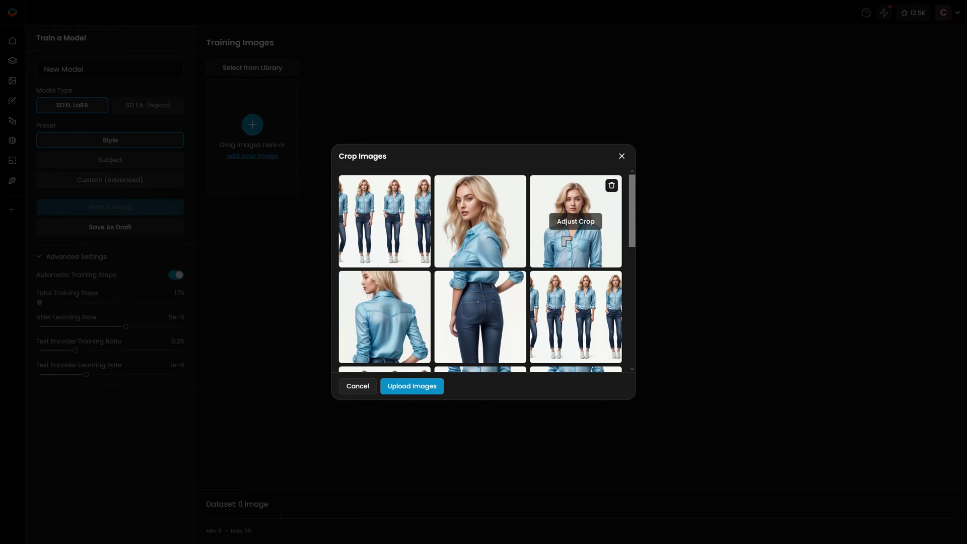
Adjust the crop of a front-view training image so the square frame takes in the woman's whole figure
scroll(579, 282, "down", 4)
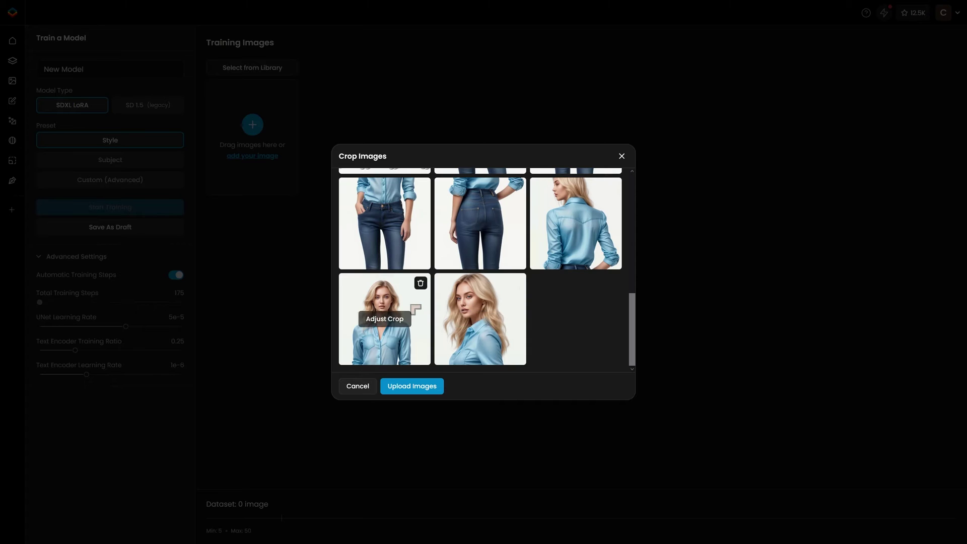
left_click(381, 222)
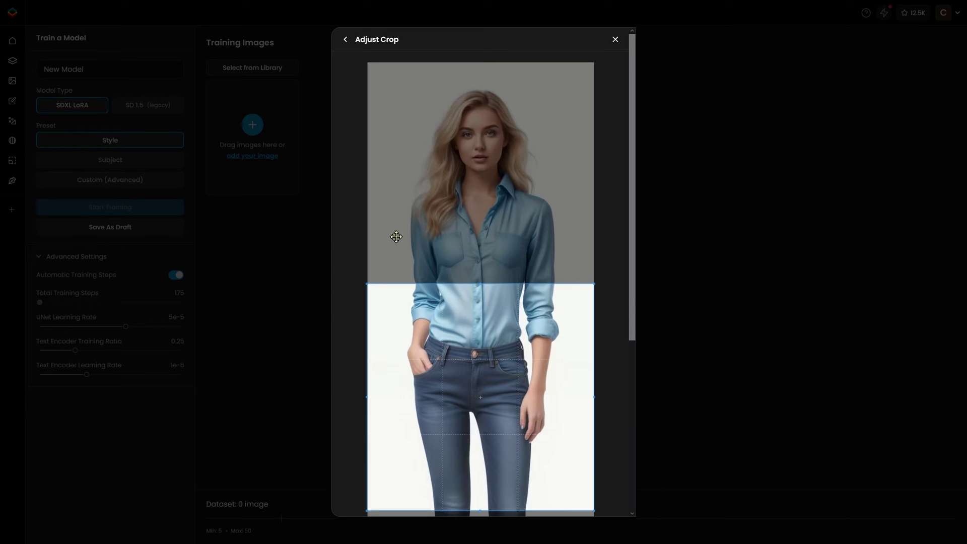
scroll(458, 289, "down", 3)
scroll(550, 309, "down", 2)
scroll(633, 287, "down", 1)
left_click_drag(636, 302, 634, 344)
scroll(550, 294, "down", 5)
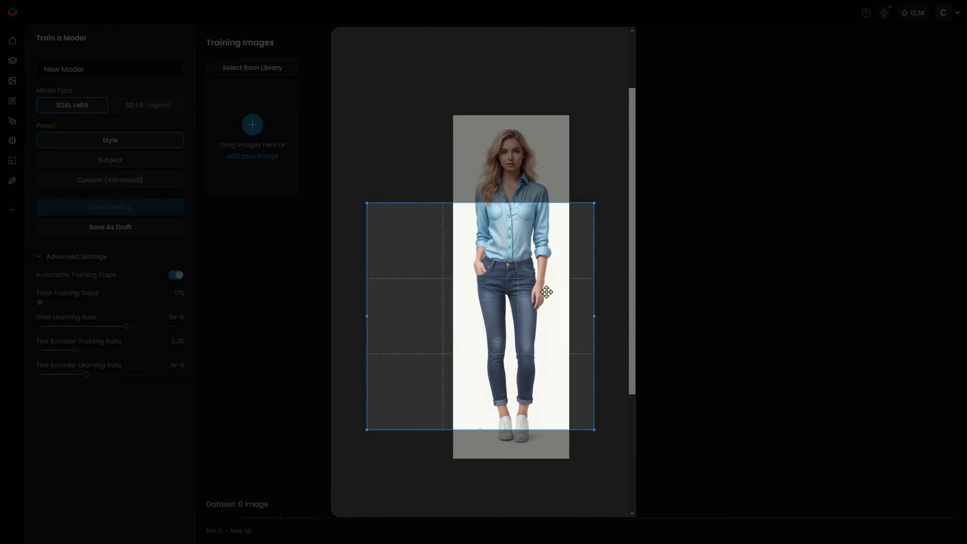
left_click_drag(507, 287, 525, 245)
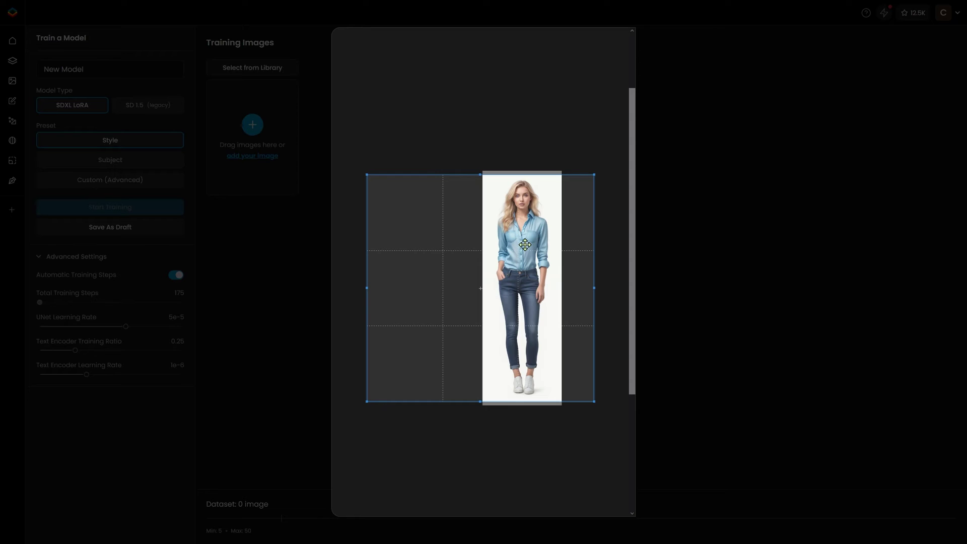
left_click_drag(633, 199, 627, 329)
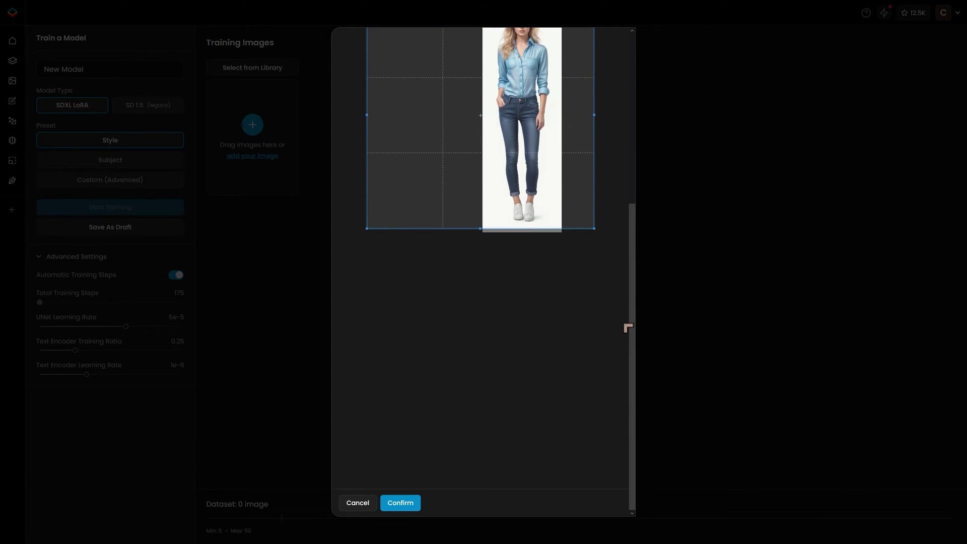
left_click(406, 504)
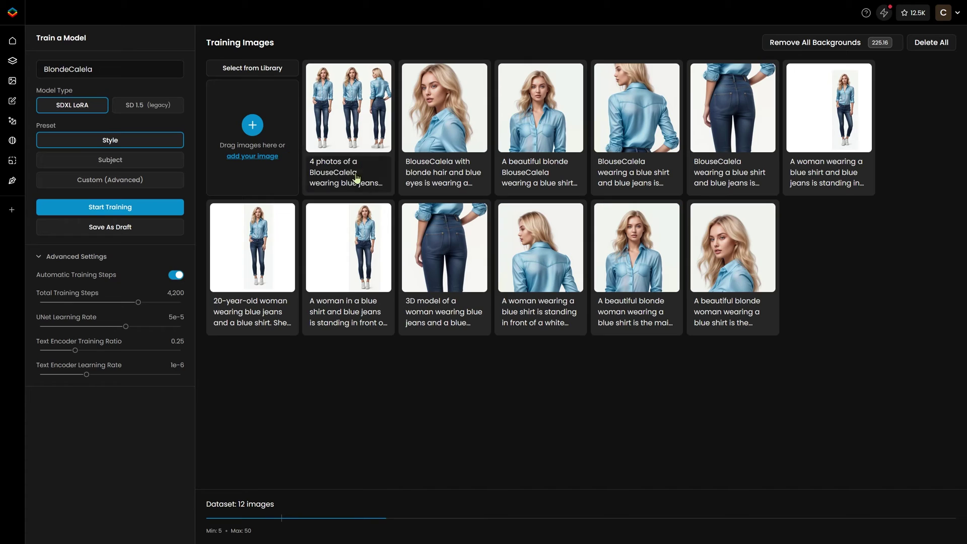
Change the first training image's caption to "4 photos of BlondeCalela wearing blue jeans and a blue blouse"
left_click(356, 177)
left_click_drag(359, 167, 354, 154)
type("BlondeCalela wearing blue jeans and a blue blouse")
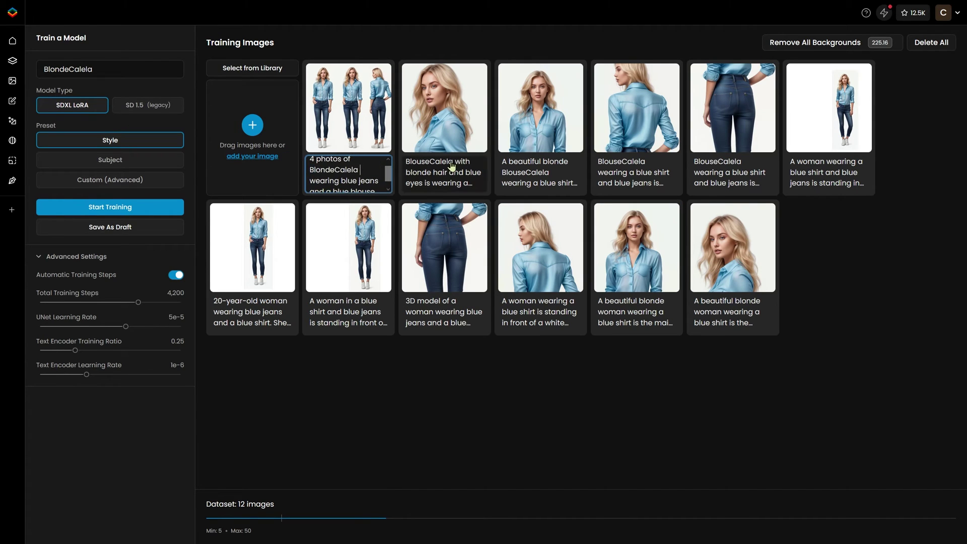
Replace BlouseCalela with BlondeCalela at the start of the second training image's caption
left_click(451, 159)
key("ctrl+a")
scroll(450, 164, "up", 3)
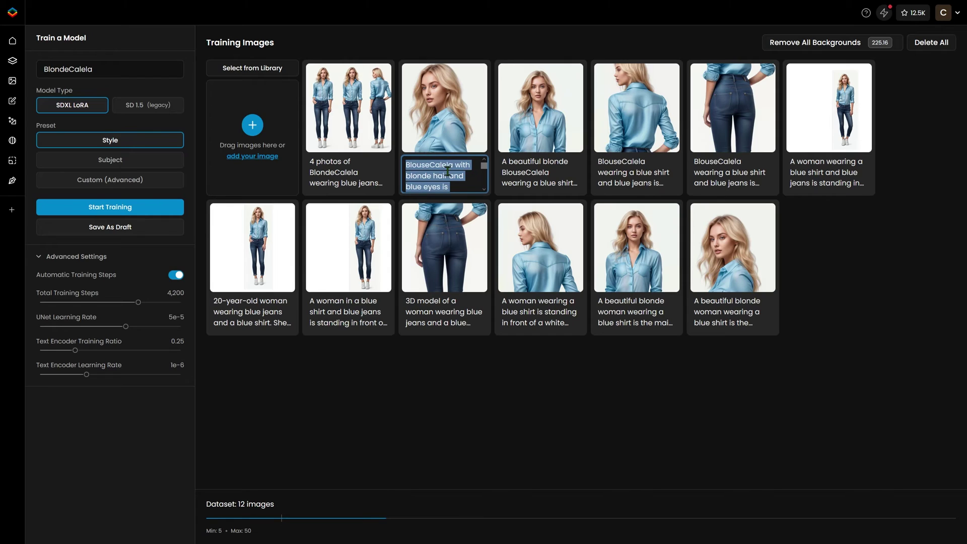
left_click(448, 168)
double_click(448, 169)
type("BlondeCalela")
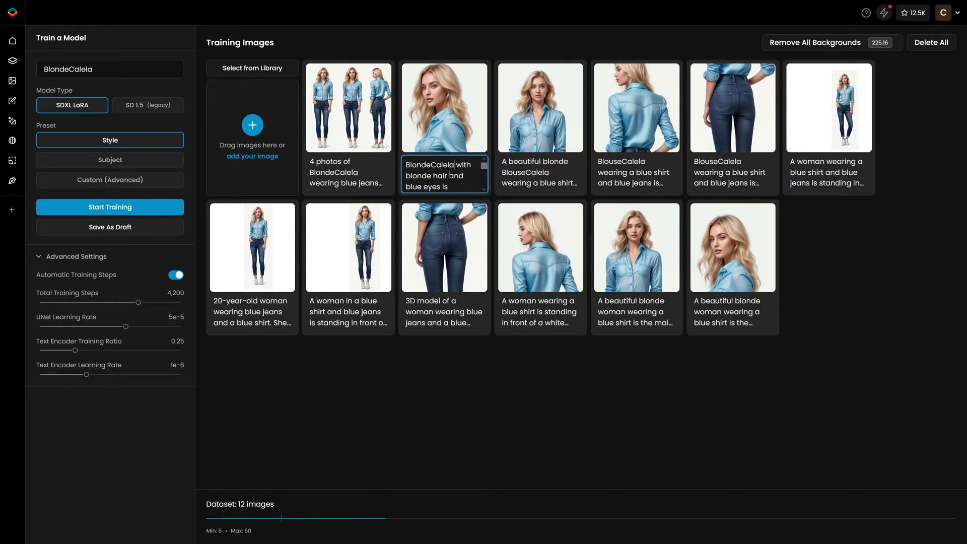
Replace the remaining BlouseCalela before "is the main focus" with BlondeCalela in the second training image's caption
scroll(451, 174, "down", 3)
scroll(451, 173, "up", 2)
scroll(451, 176, "down", 2)
scroll(451, 177, "down", 1)
scroll(456, 176, "up", 3)
scroll(464, 176, "down", 1)
scroll(464, 176, "up", 2)
scroll(462, 176, "down", 2)
left_click_drag(453, 173, 273, 154)
scroll(408, 175, "up", 1)
scroll(443, 167, "down", 2)
left_click(449, 161)
scroll(452, 166, "up", 1)
left_click_drag(453, 173, 406, 161)
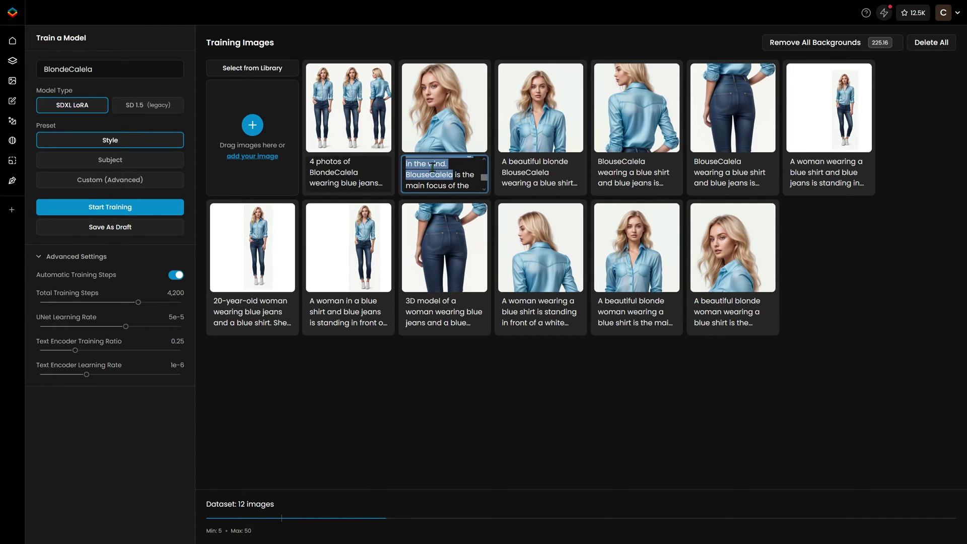
left_click(457, 173)
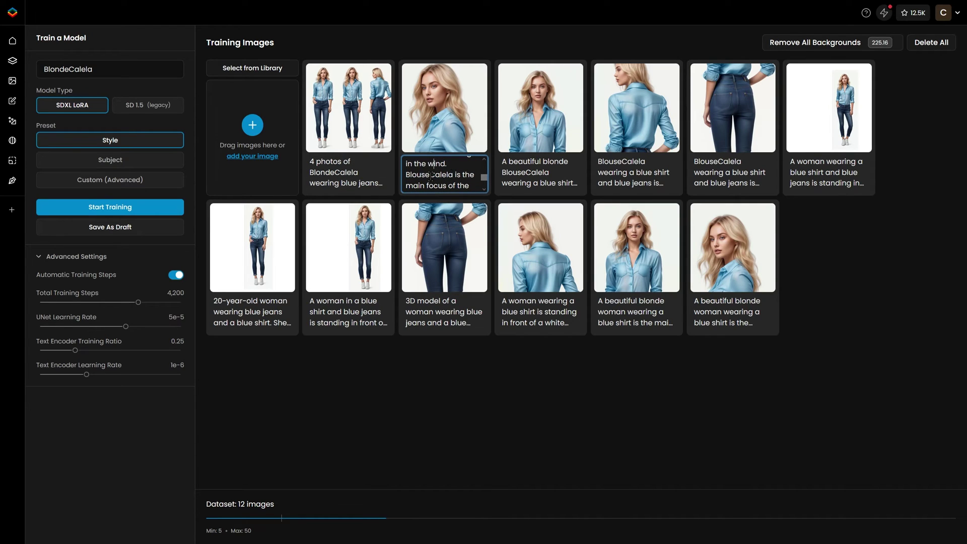
left_click_drag(453, 173, 388, 176)
type("BlondeCalela")
In the third training image's caption, remove the opening "A" and replace BlouseCalela with BlondeCalela
left_click(554, 169)
left_click_drag(504, 163, 559, 181)
scroll(557, 177, "up", 3)
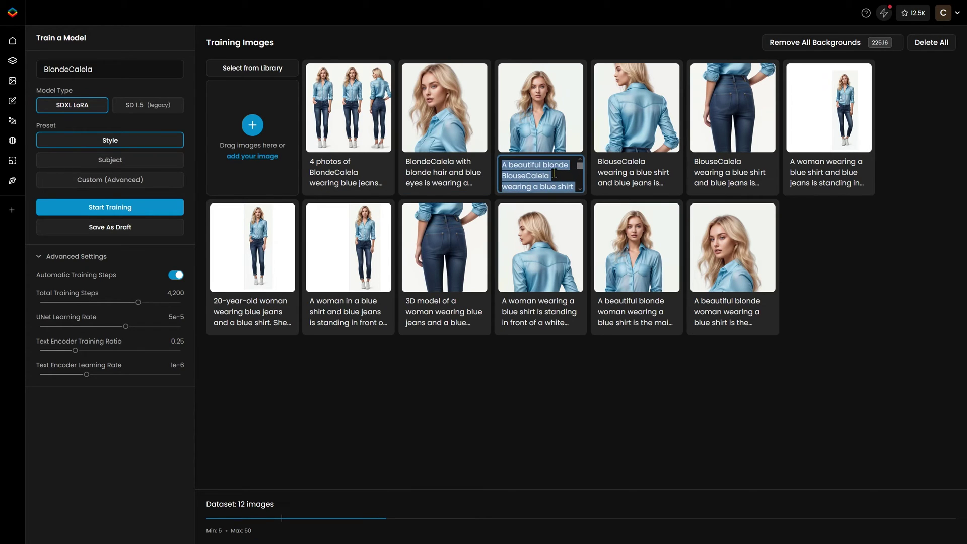
left_click(537, 167)
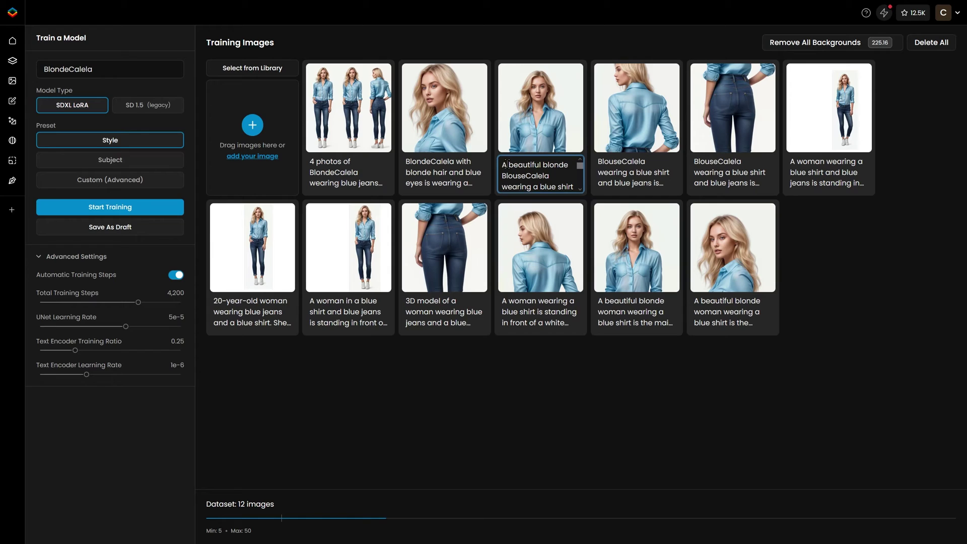
key("BackSpace")
left_click(551, 176, "shift")
left_click(552, 176)
double_click(551, 176)
type("BlondeCalela")
Replace BlouseCalela with BlondeCalela at the start of the fourth and fifth training images' captions
left_click(657, 170)
double_click(625, 165)
type("BlondeCalela")
left_click(741, 168)
double_click(739, 166)
type("BlondeCalela")
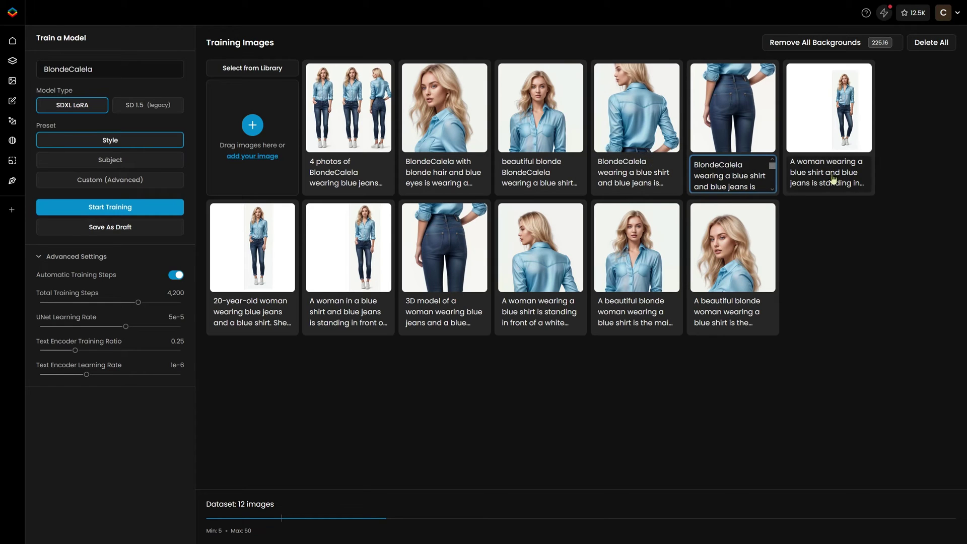
Copy the model name BlondeCalela and set the training preset to Subject
left_click(838, 184)
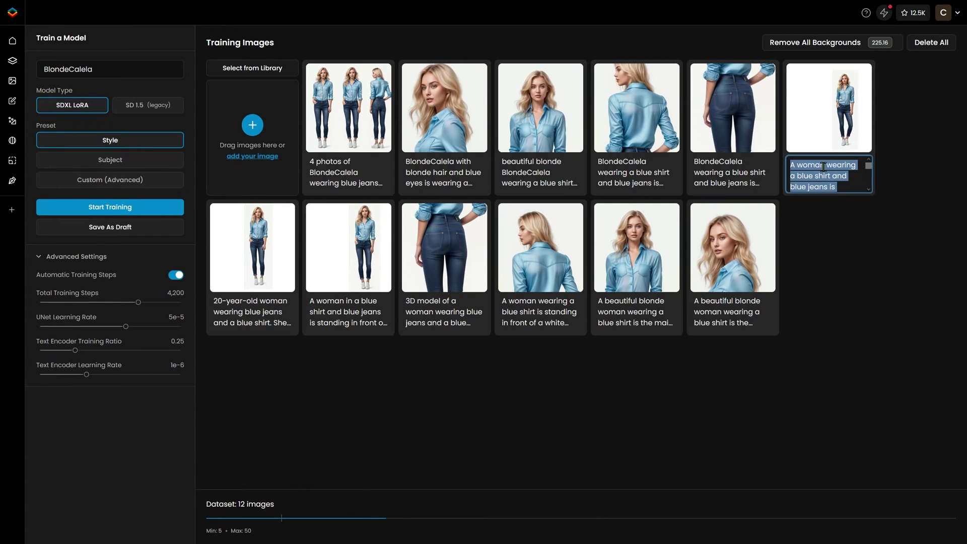
key("Escape")
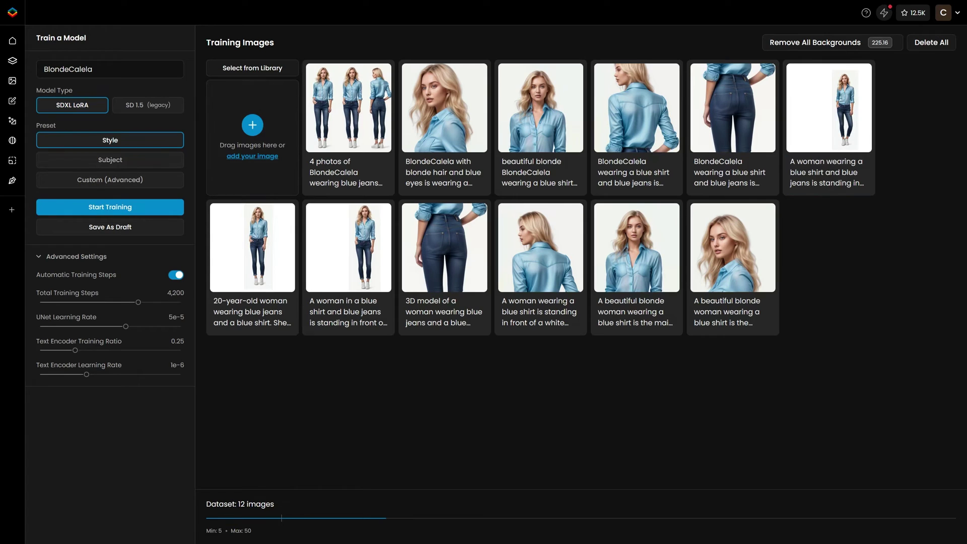
double_click(121, 70)
key("ctrl+c")
left_click(79, 144)
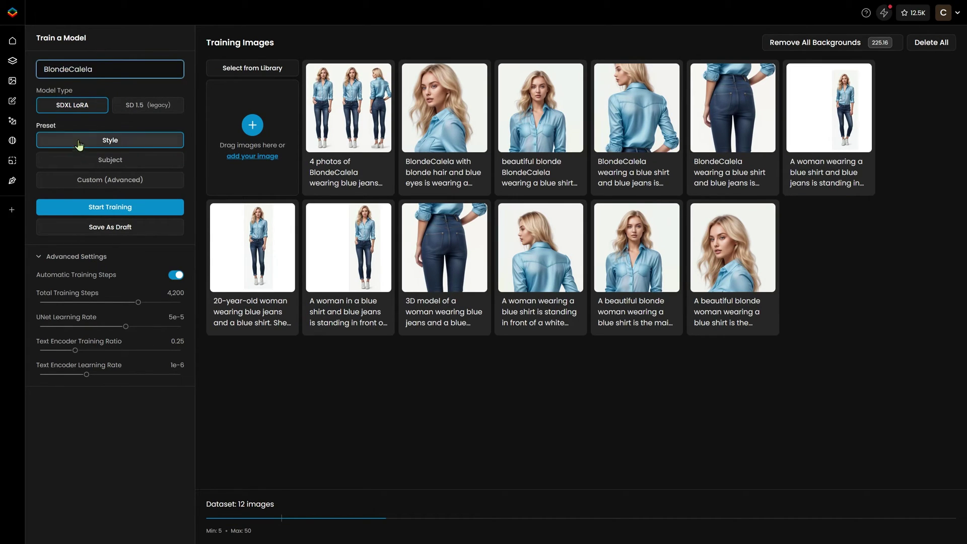
left_click(129, 160)
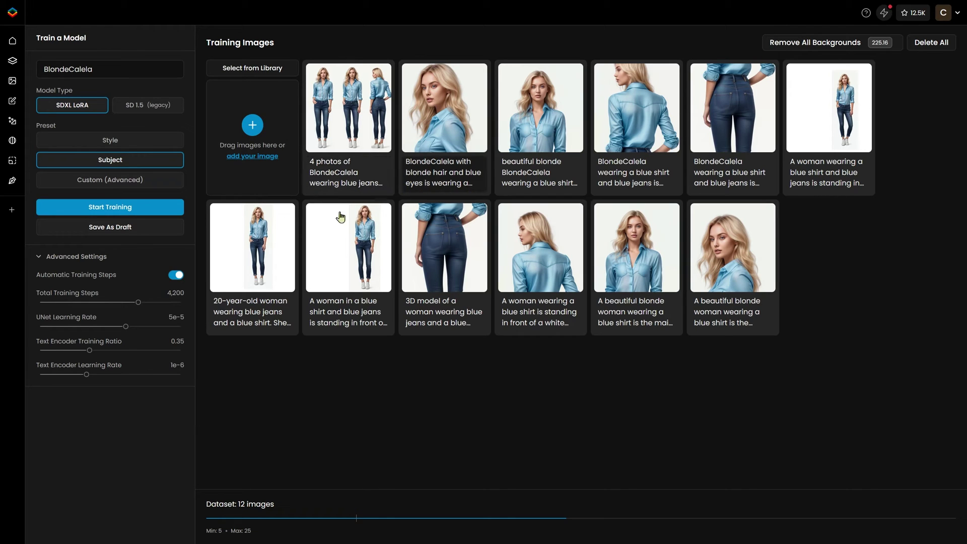
Replace "woman" with BlondeCalela in the training caption that starts with "20-year-old"
left_click(259, 313)
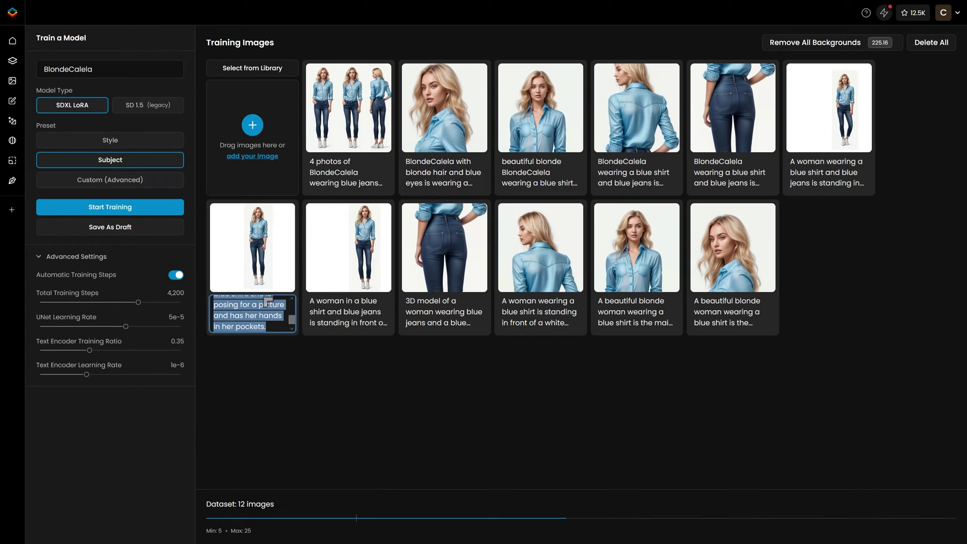
left_click(244, 316)
left_click_drag(241, 316, 219, 316)
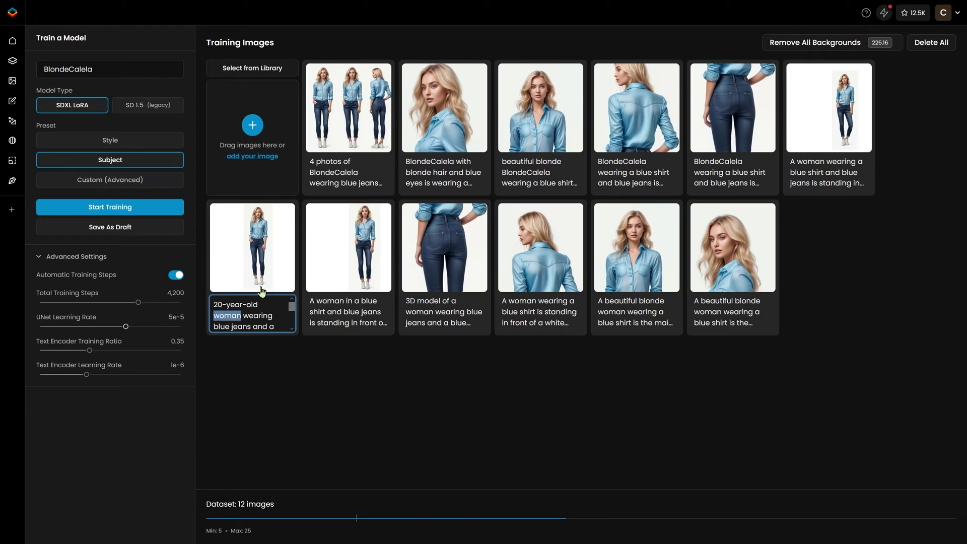
key("ctrl+v")
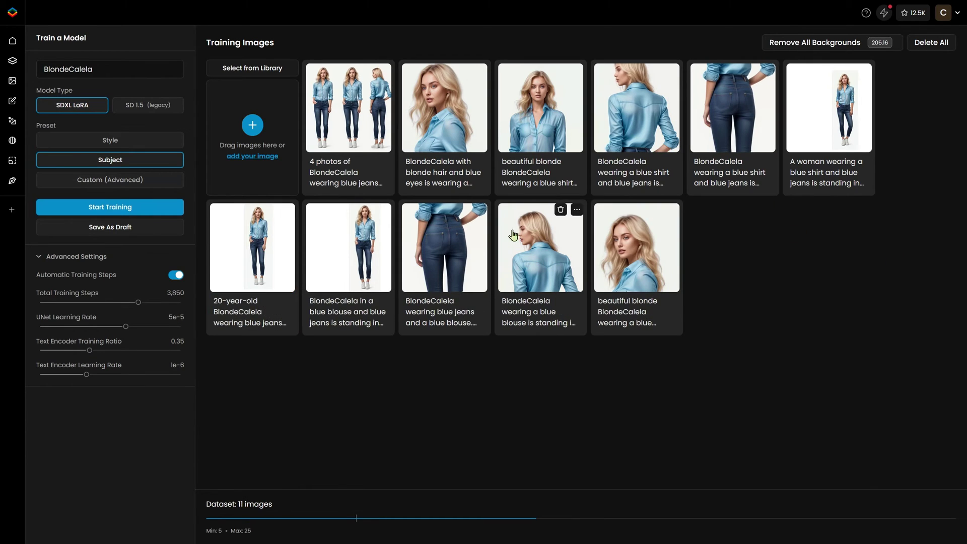
Start training BlondeCalela from a saved draft and review the model's Images and Details pages
left_click(165, 224)
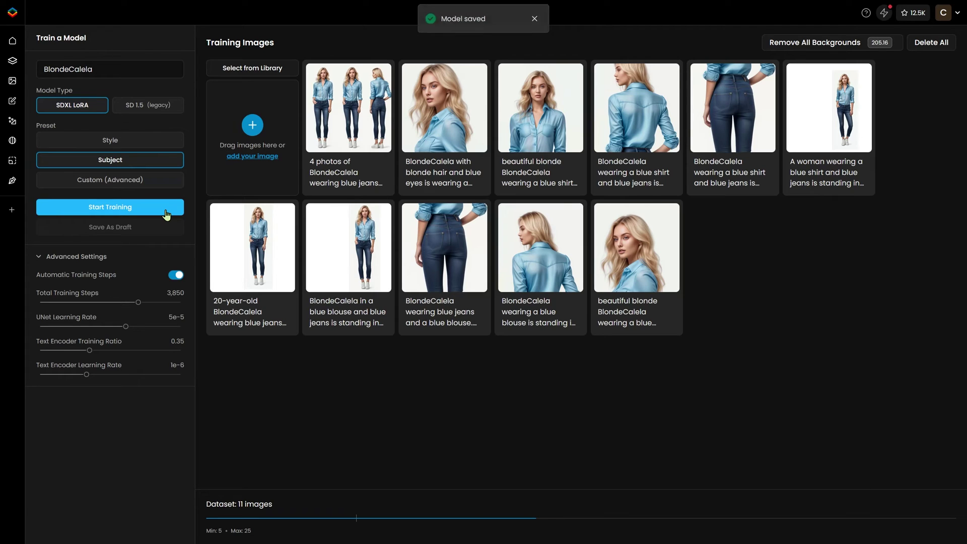
left_click(168, 214)
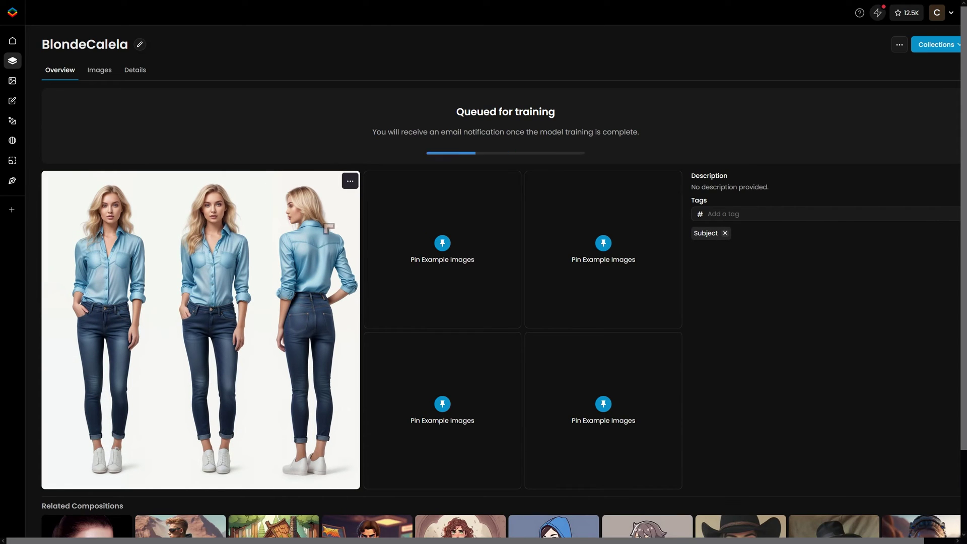
left_click(99, 70)
left_click(141, 75)
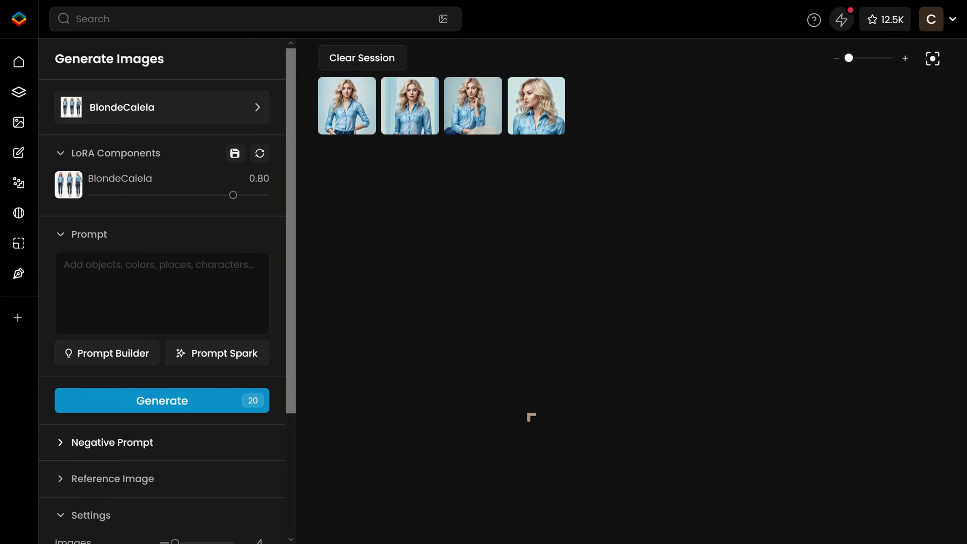
Enlarge the thumbnails of the generated BlondeCalela portraits and page through them at full size
mouse_move(865, 69)
left_mouse_down()
mouse_move(891, 68)
mouse_move(868, 66)
mouse_move(881, 67)
left_mouse_up()
left_click(857, 151)
left_click(28, 296)
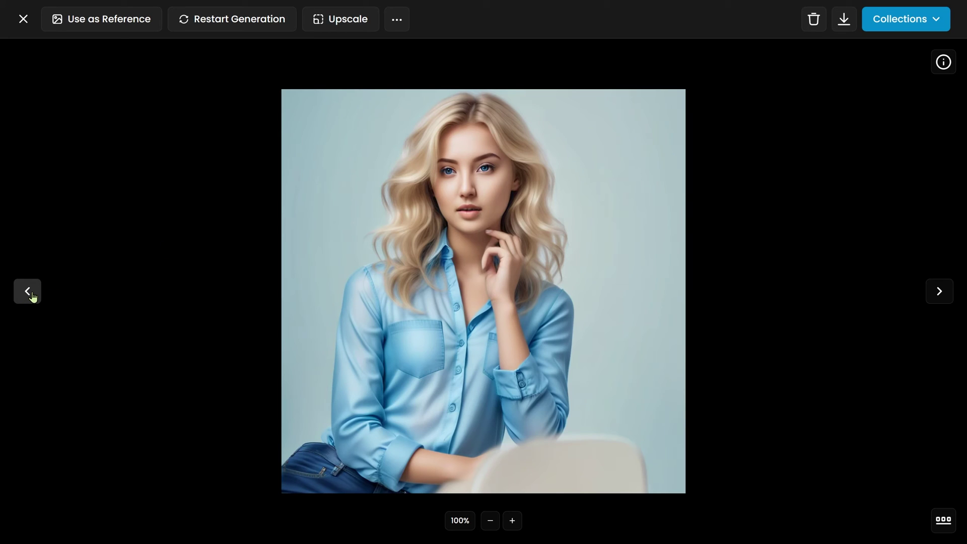
left_click(27, 292)
left_click(27, 293)
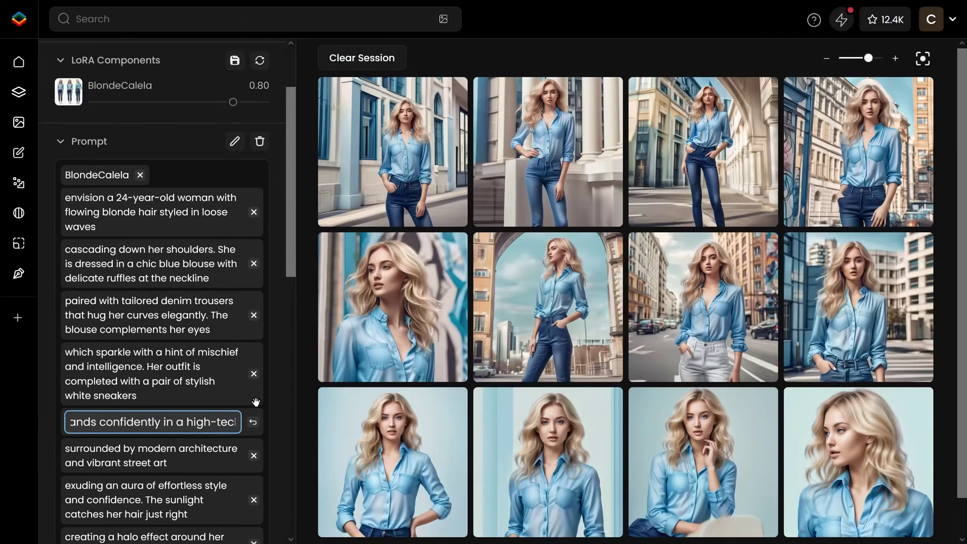
Change the prompt's setting to "high-tech warehouse" and the following fragment to "surrounded by advanced machinary and at the centre"
type("h warehouse")
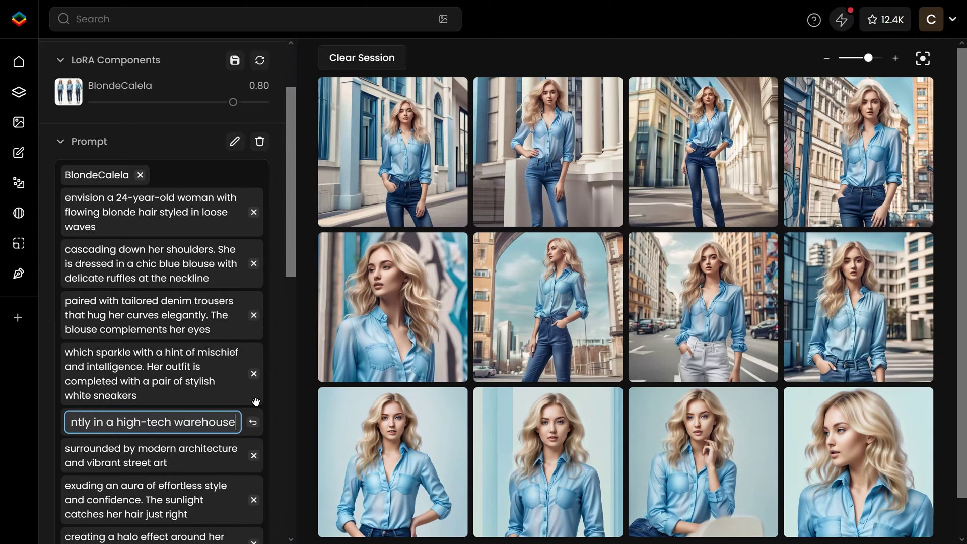
left_click(154, 458)
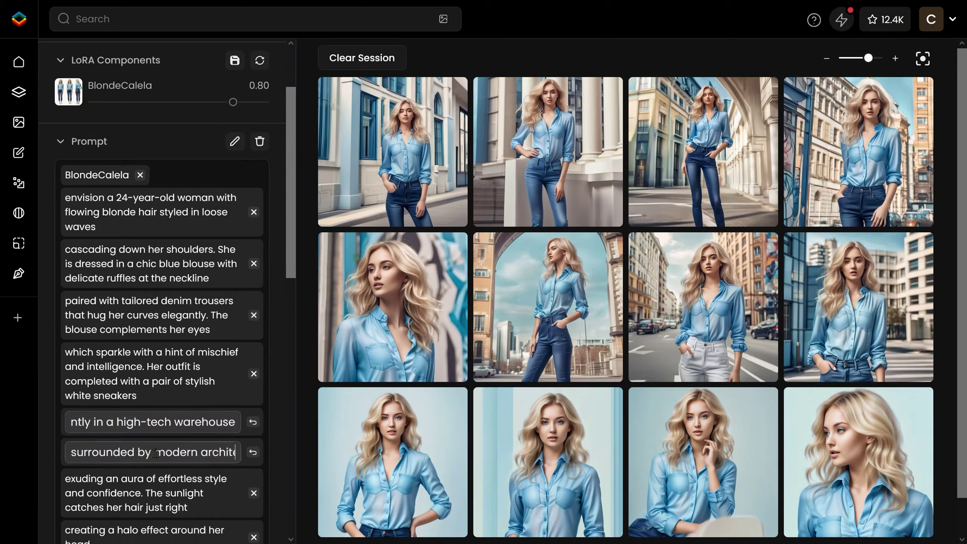
key("ctrl+a")
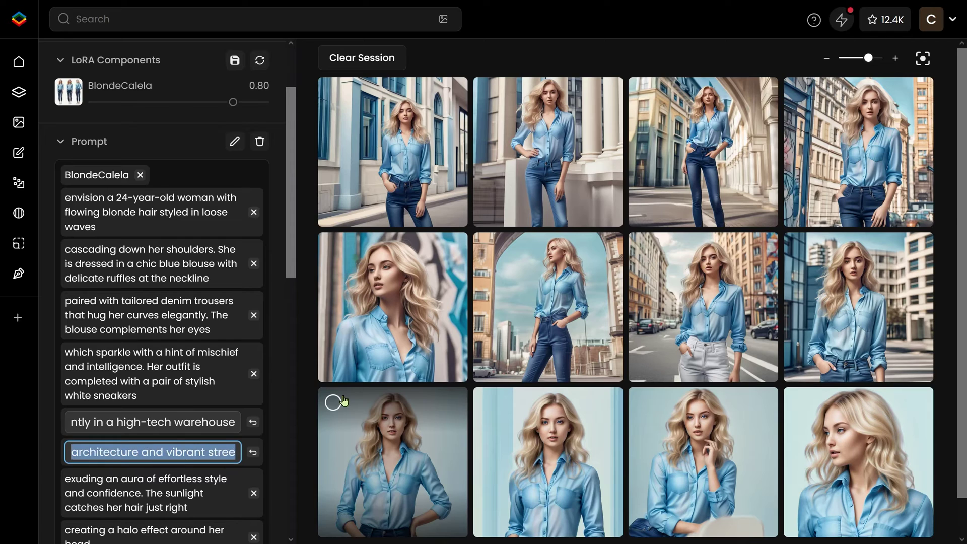
type("surrounded by advanced machinary")
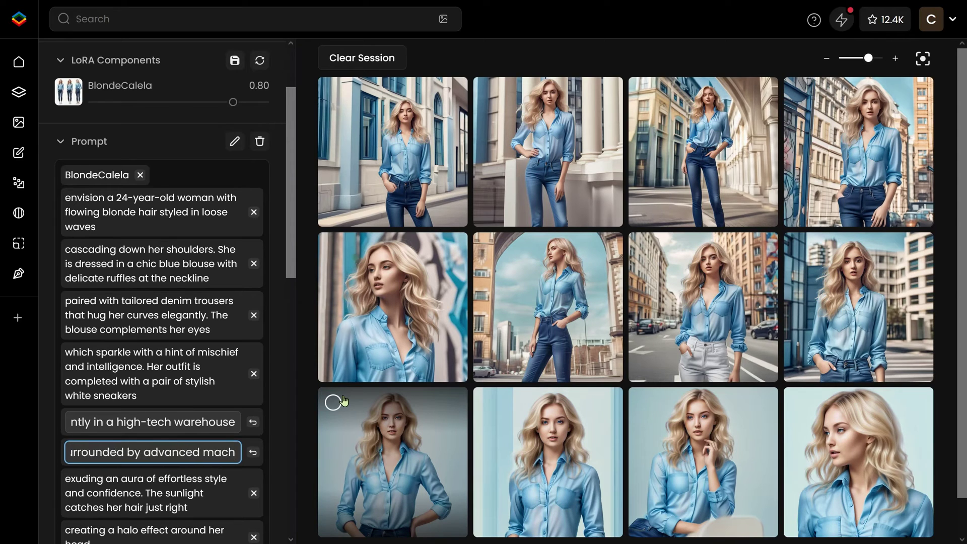
type(" a")
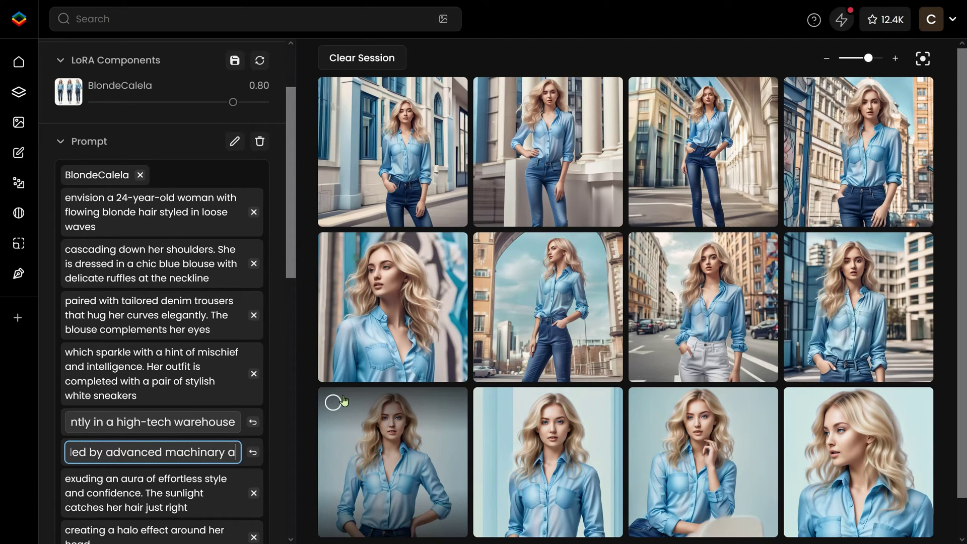
type("nd at the centre")
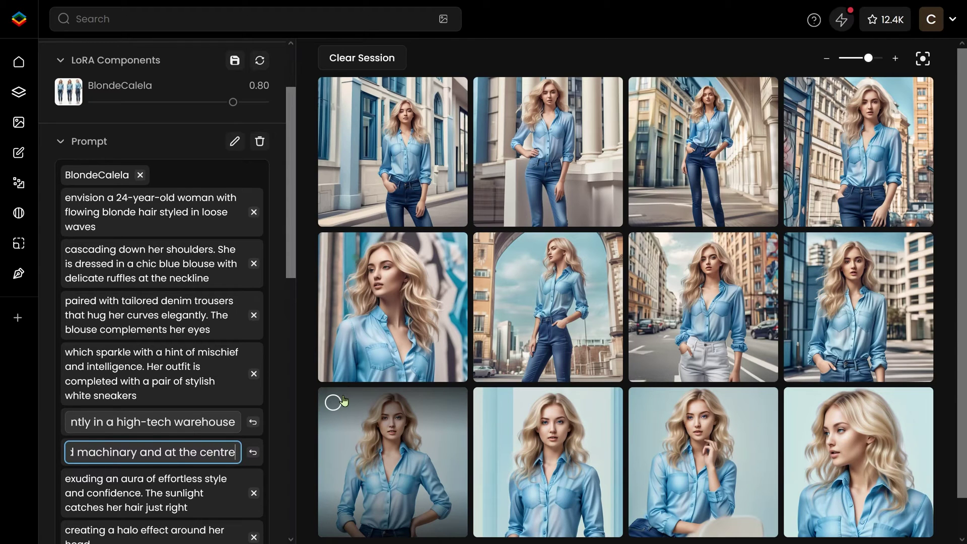
Remove the prompt fragments about her effortless aura, halo effect, radiant beauty and striking contrast, and start a new fragment with "A glow"
left_click(253, 496)
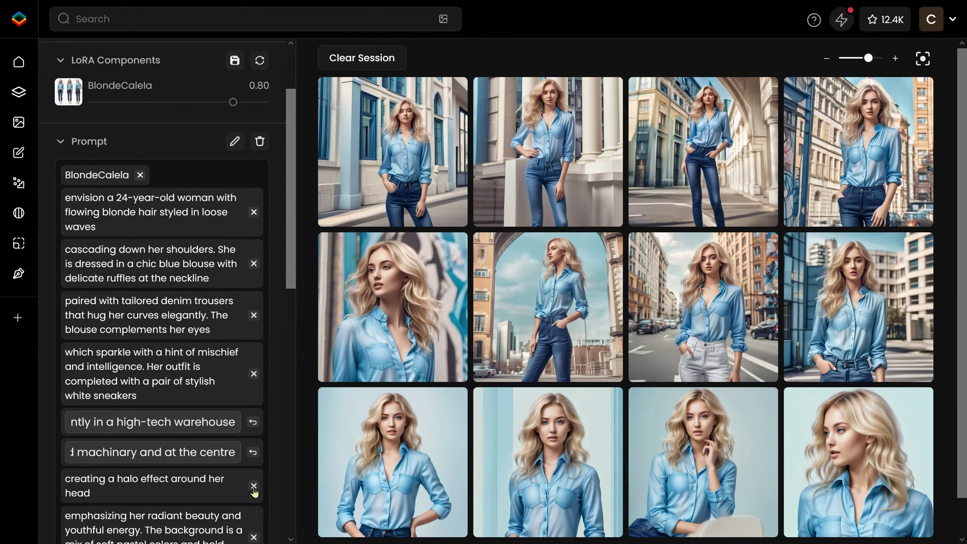
left_click(254, 487)
scroll(211, 374, "down", 5)
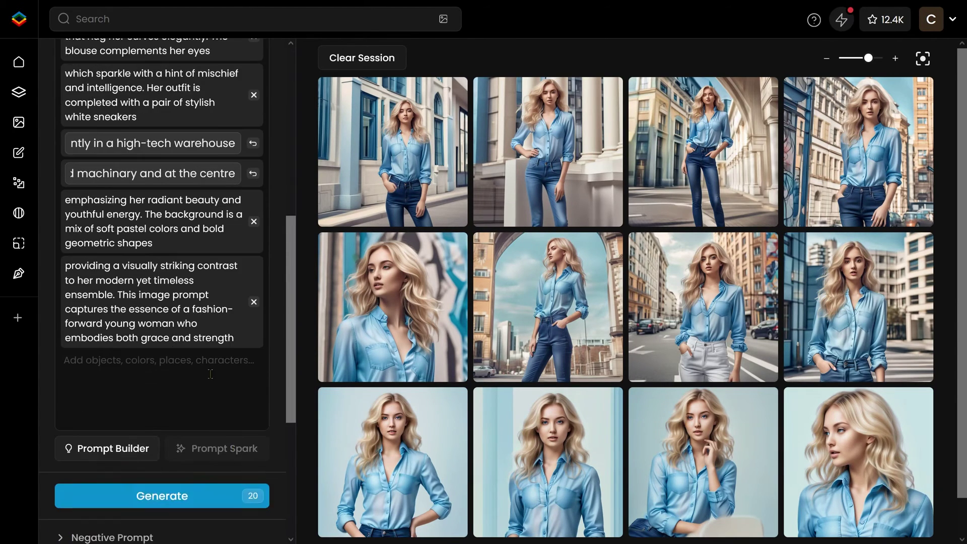
left_click(254, 222)
left_click(254, 237)
type("A glow")
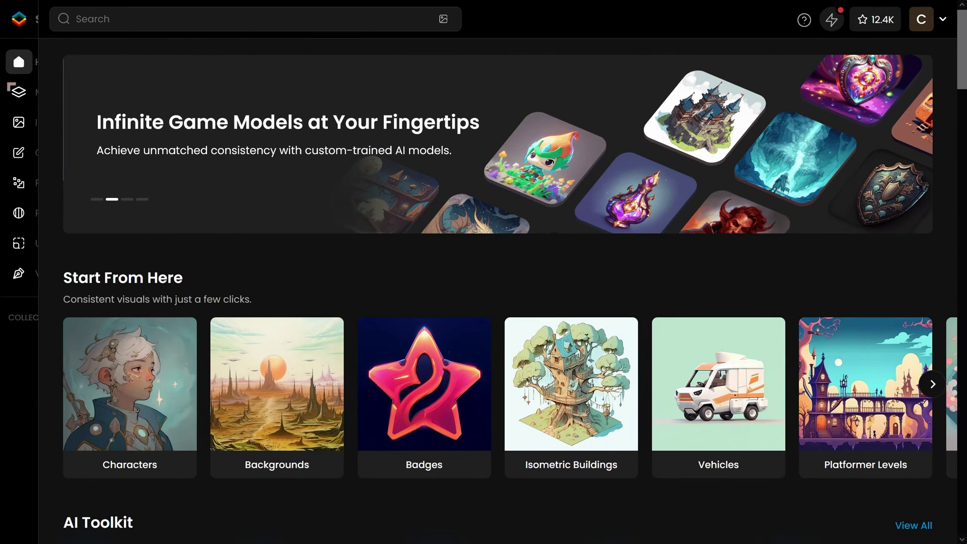
Open the BlondeCalela model and pin the front-facing casino table image as its first example image
left_click(41, 93)
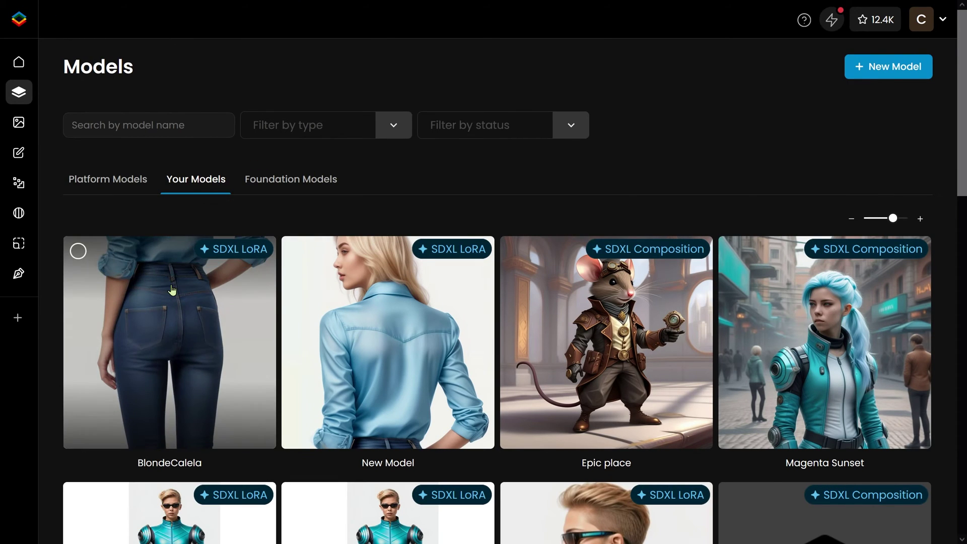
left_click(156, 287)
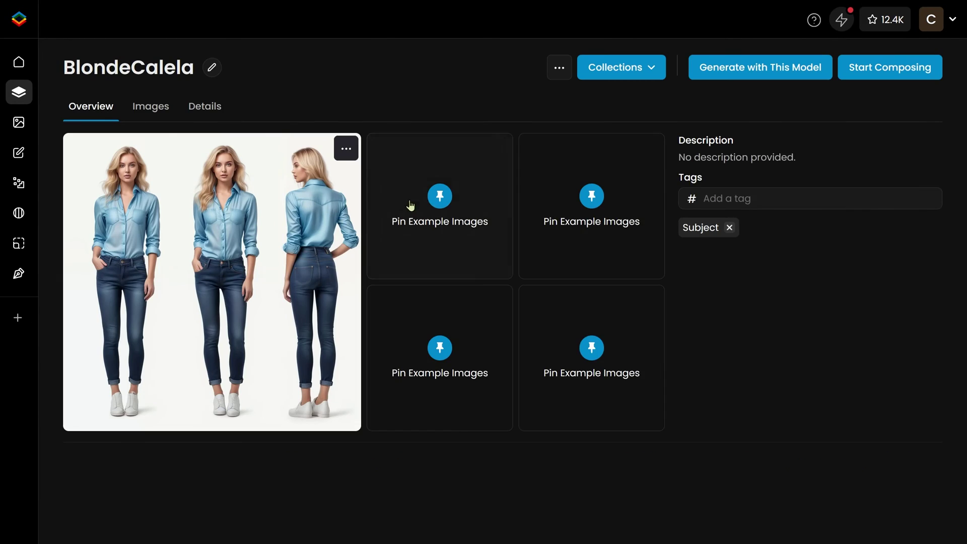
left_click(436, 197)
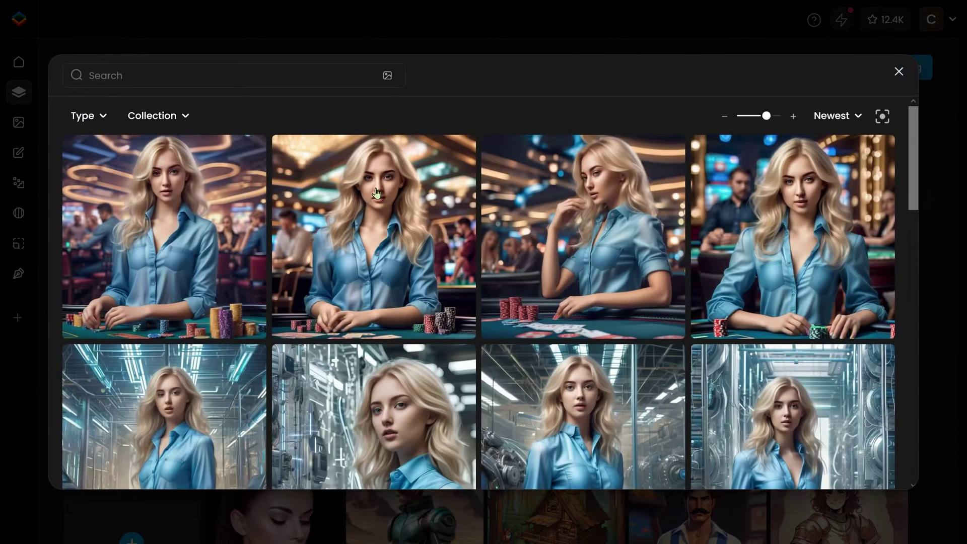
left_click(530, 190)
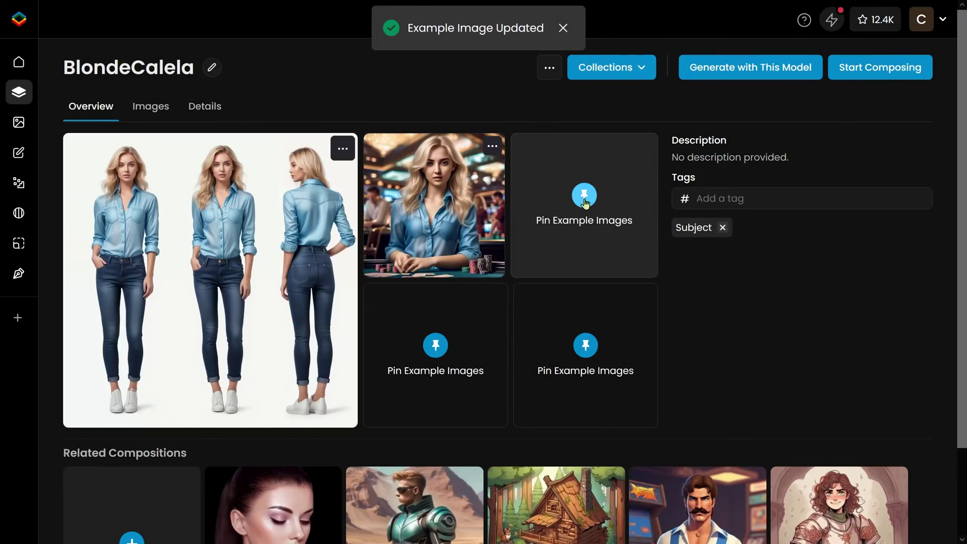
Pin the high-tech warehouse image with round machinery behind the woman as the second example image
left_click(586, 204)
scroll(586, 203, "down", 3)
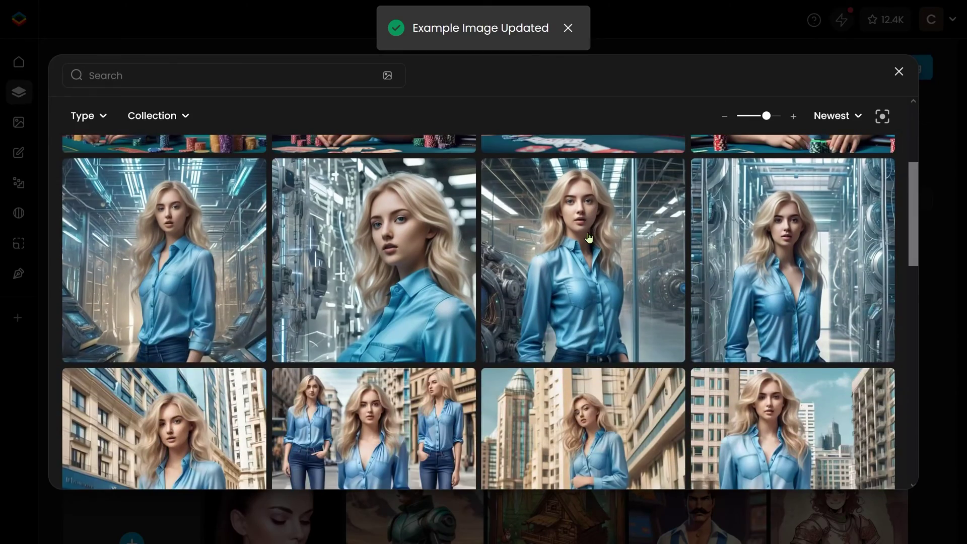
left_click(589, 238)
Pin the close-up portrait in front of the street-art wall as the third example image
scroll(443, 252, "down", 2)
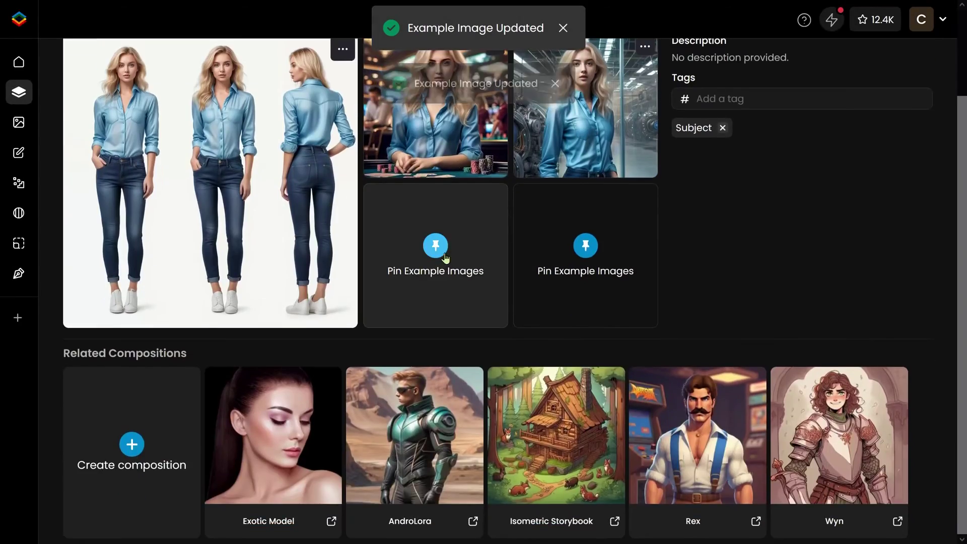
left_click(449, 255)
scroll(367, 232, "down", 6)
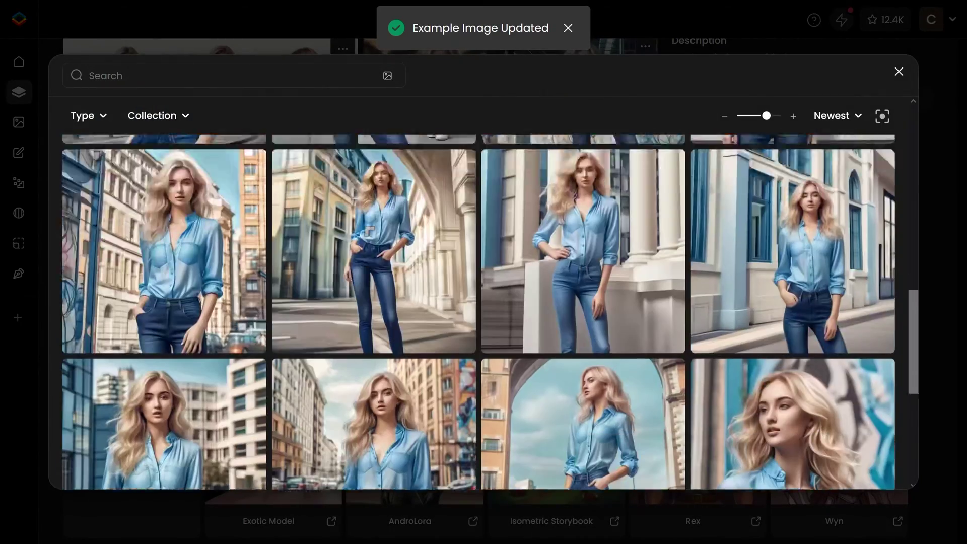
scroll(366, 231, "down", 2)
scroll(581, 244, "down", 3)
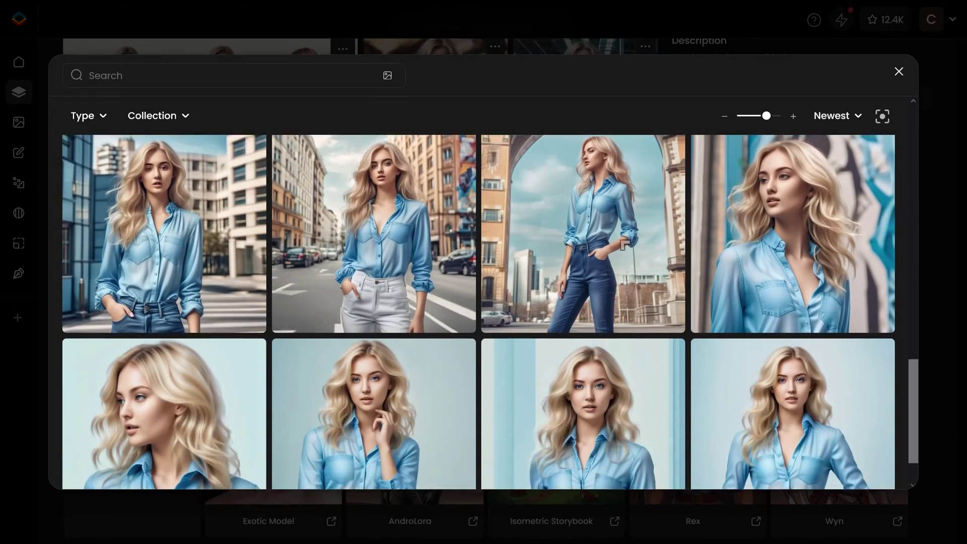
left_click(751, 221)
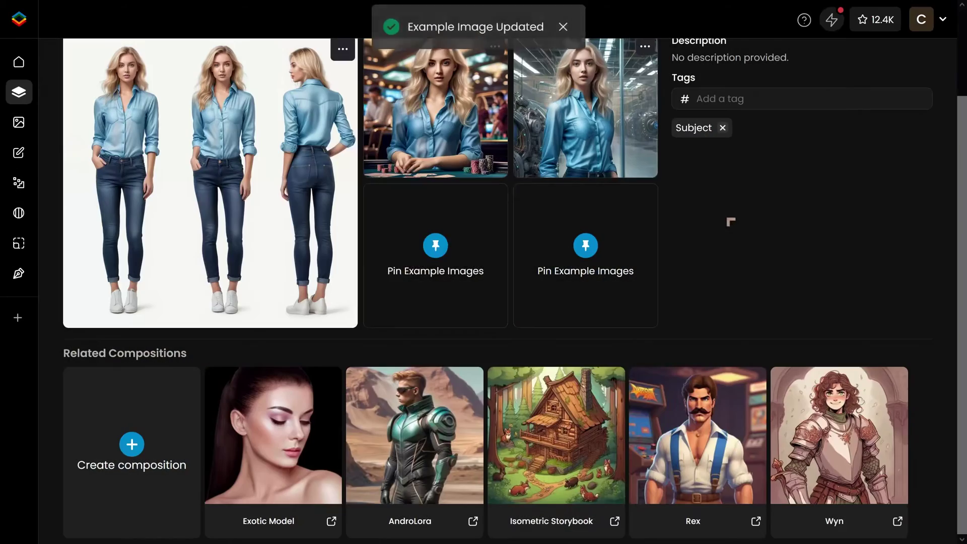
Pin the side-facing portrait on the plain light-blue background as the fourth example image
left_click(580, 250)
scroll(579, 252, "down", 8)
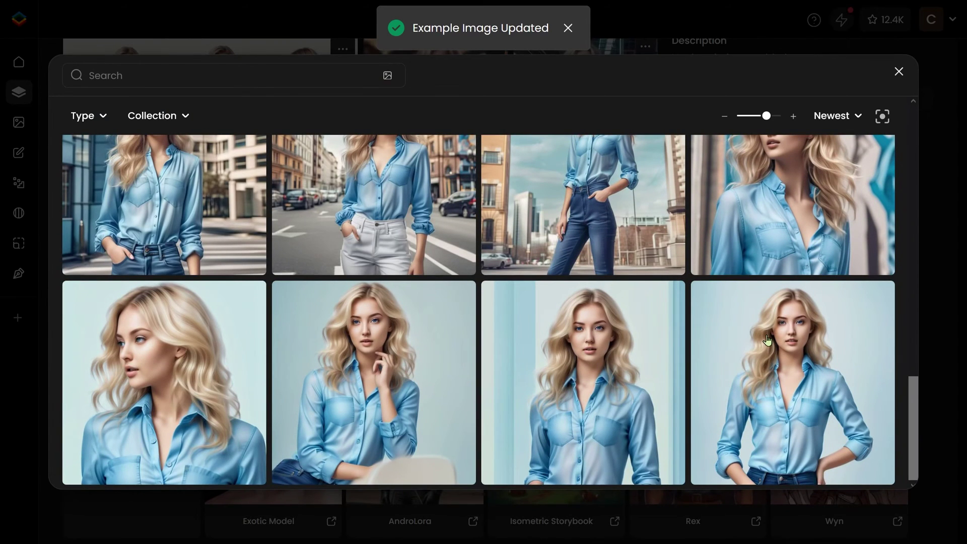
left_click(161, 345)
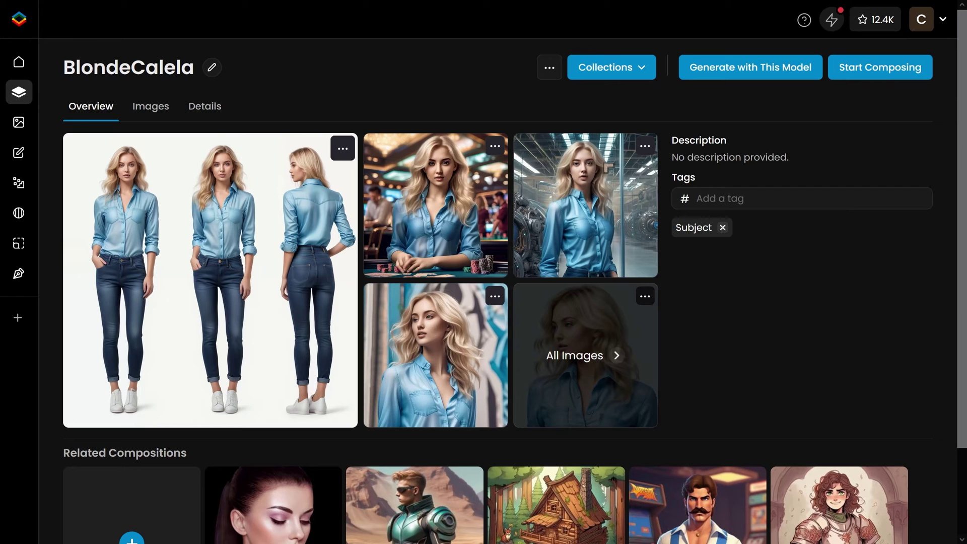
Review the model's training details and example images, and return to its overview
left_click(196, 111)
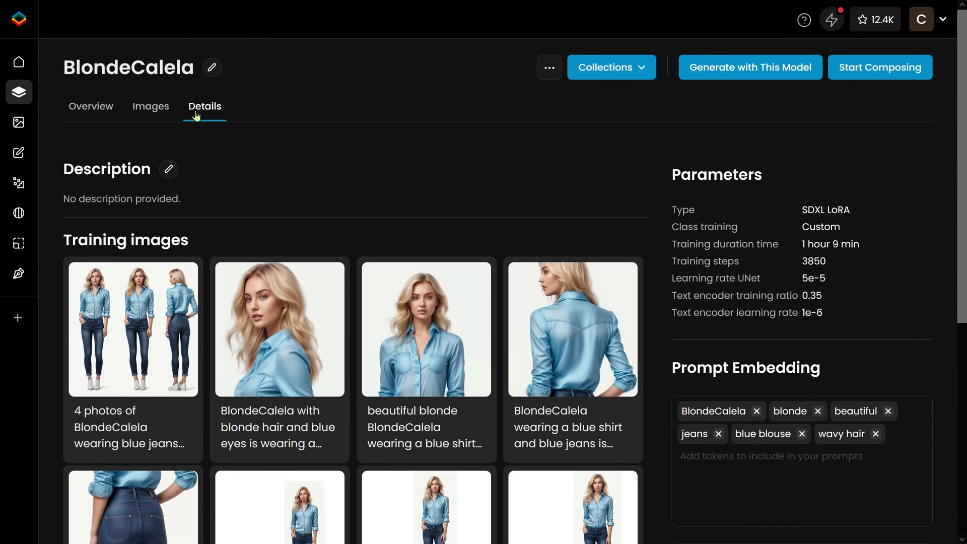
left_click(156, 114)
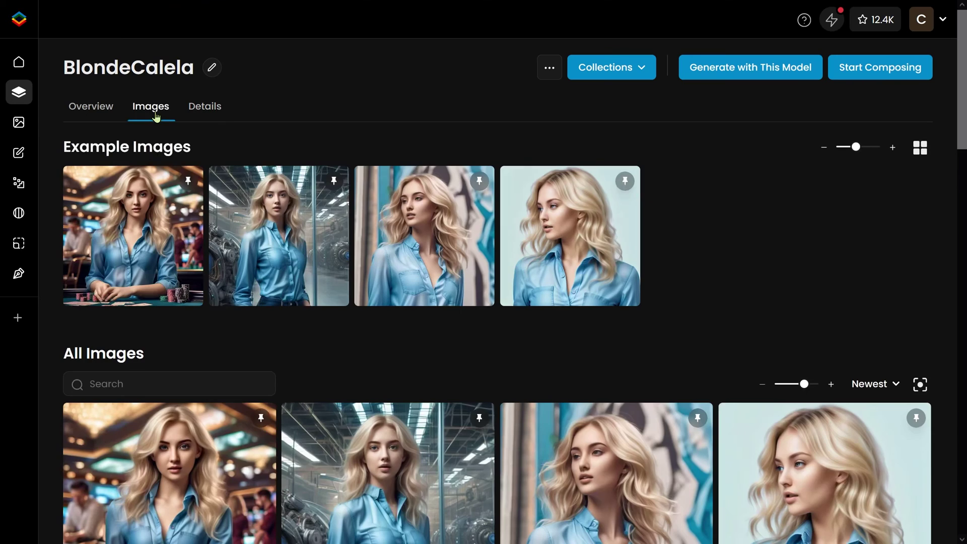
left_click(81, 114)
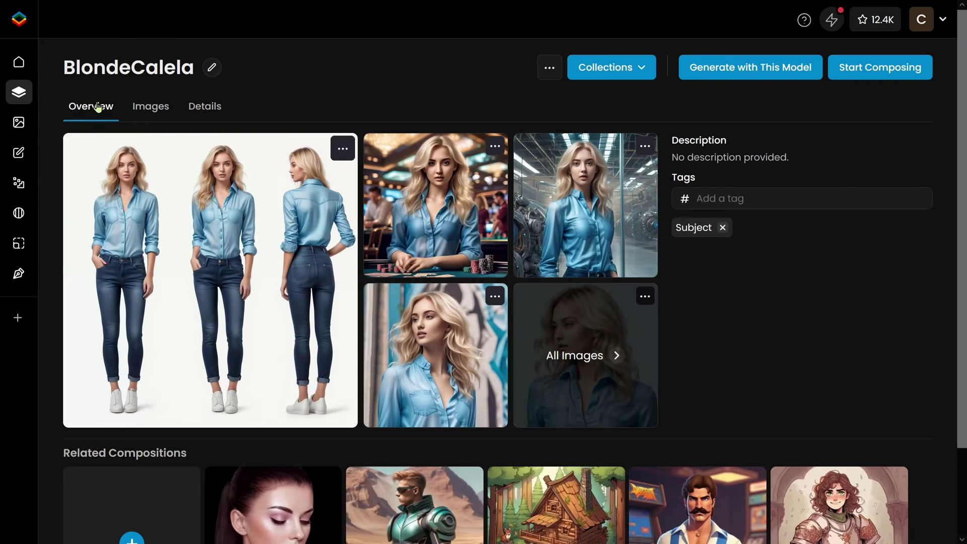
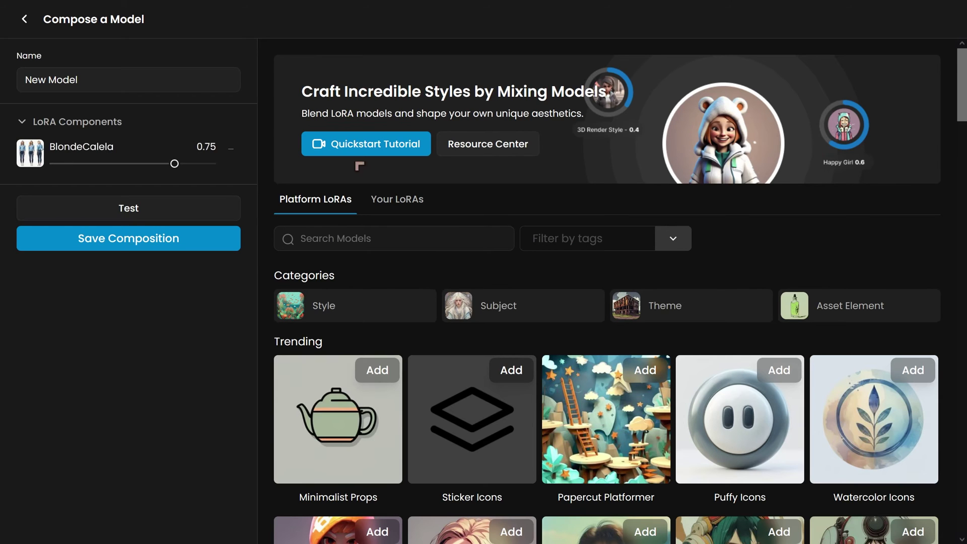
Add the Trista LoRA to the composition with BlondeCalela at 0.65 each, and save the composition
scroll(495, 190, "down", 7)
left_click(494, 191)
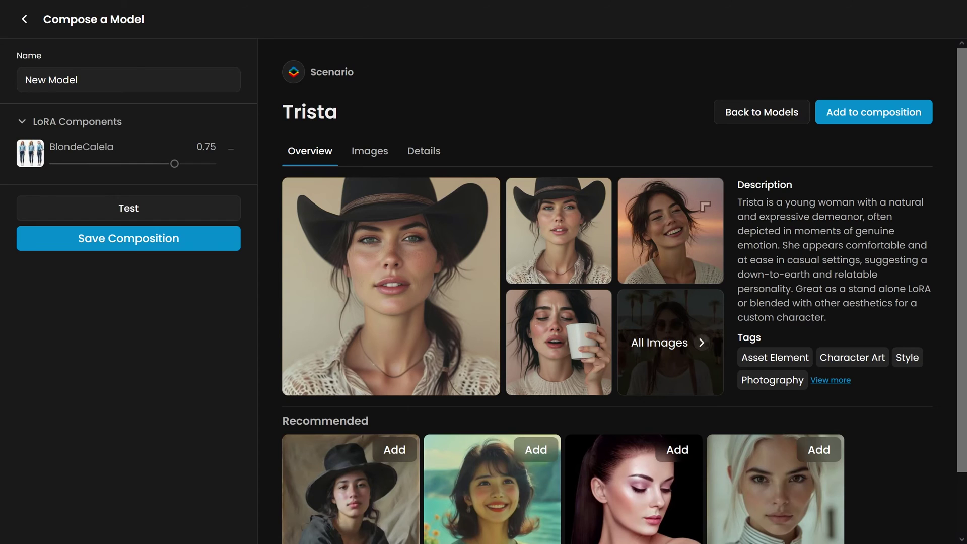
left_click(875, 115)
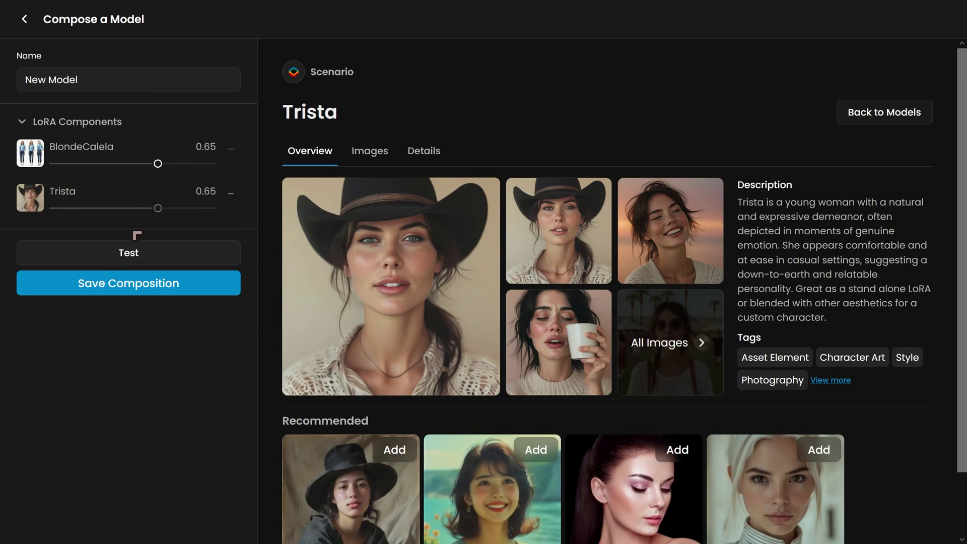
left_click(115, 283)
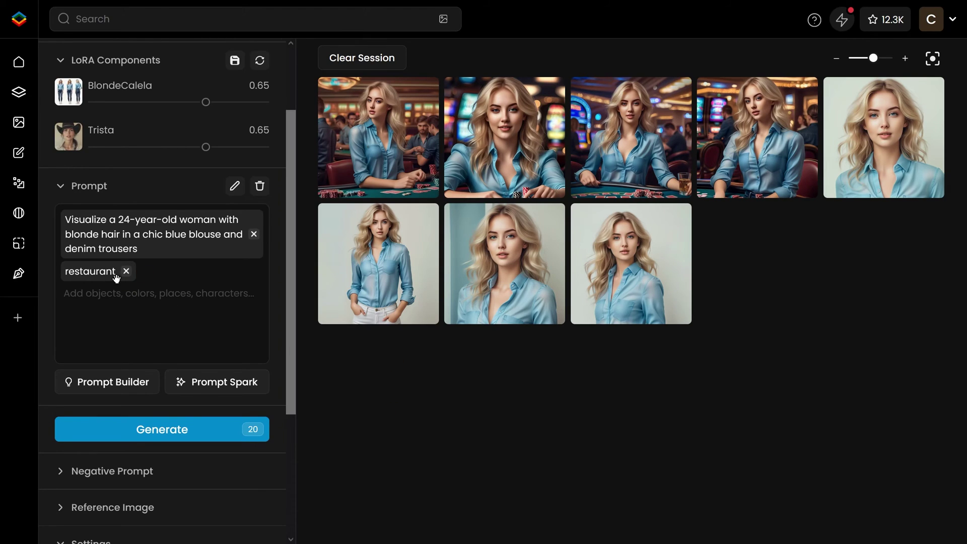
Create a prompt with Prompt Spark and look through the generated sunset portal images, including the upscaled portrait's before-and-after comparison
left_click(194, 383)
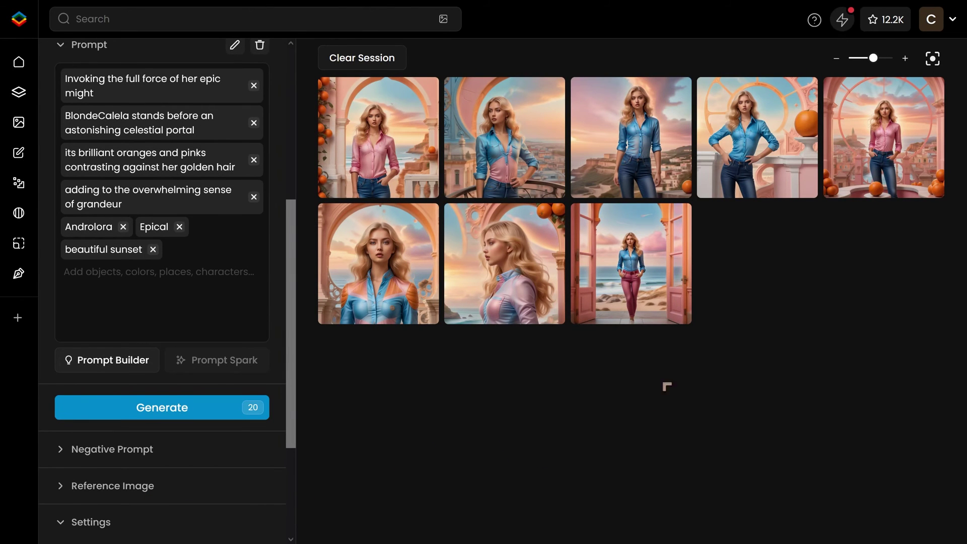
left_click(583, 217)
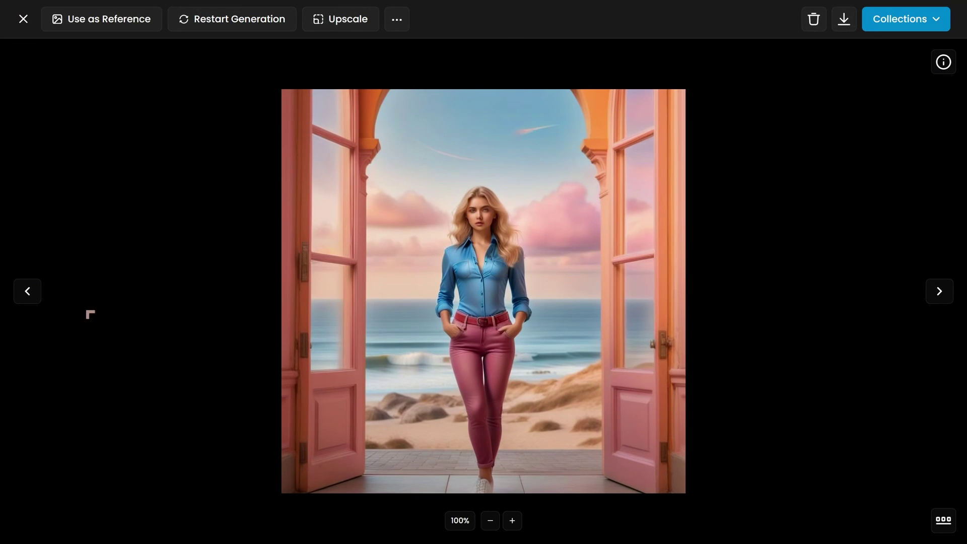
left_click(27, 292)
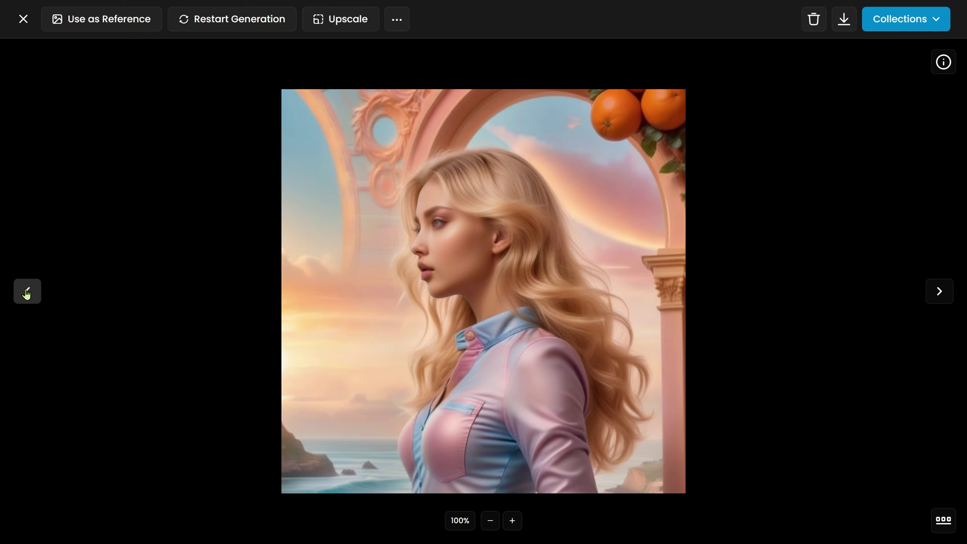
left_click(27, 293)
left_click(26, 293)
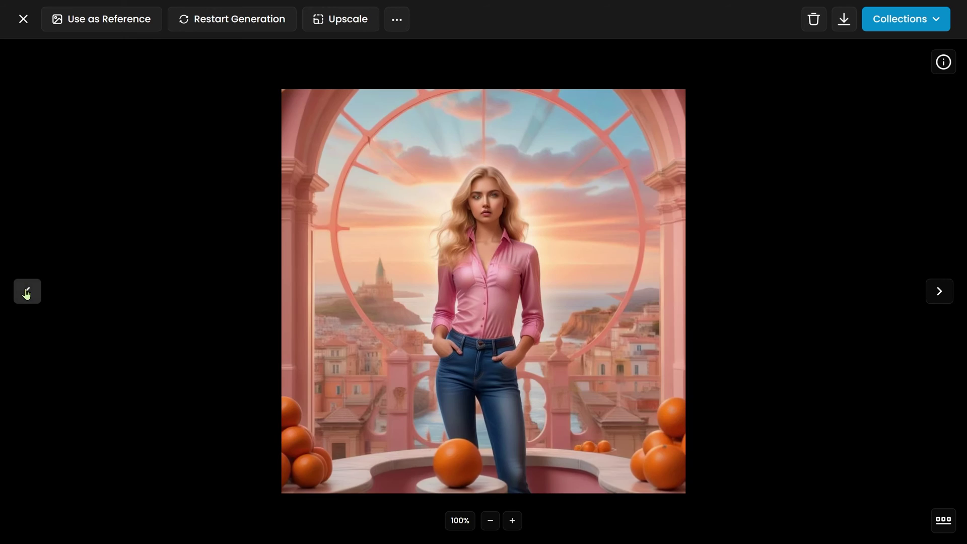
left_click(27, 292)
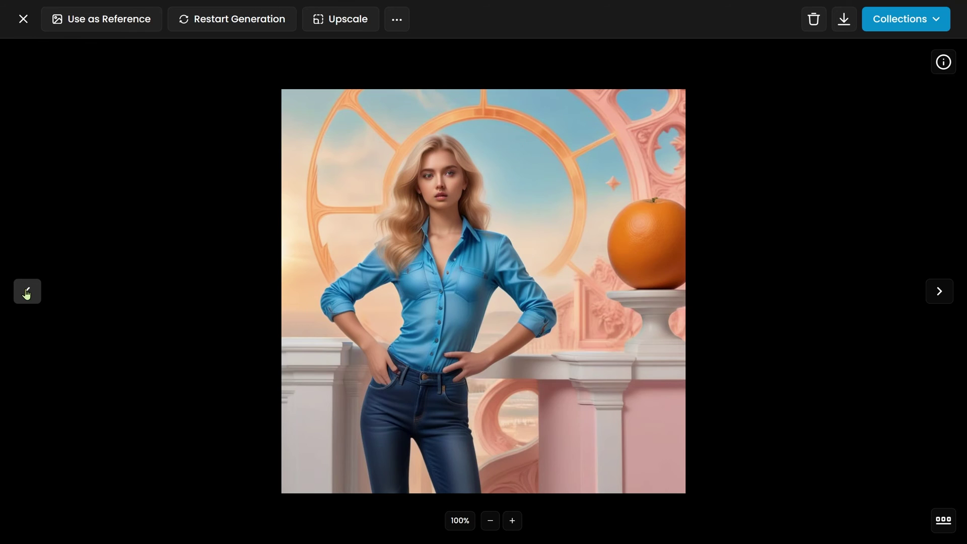
left_click(26, 292)
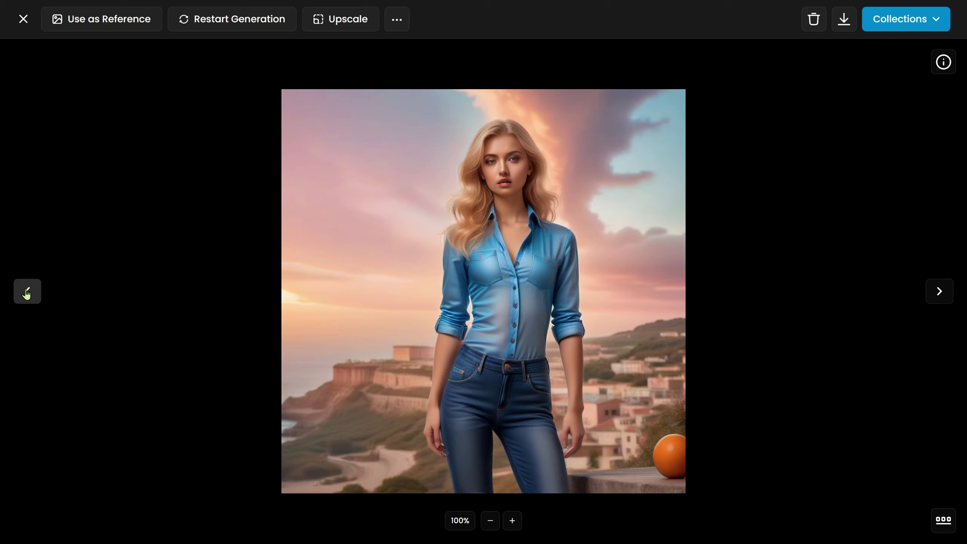
left_click(27, 292)
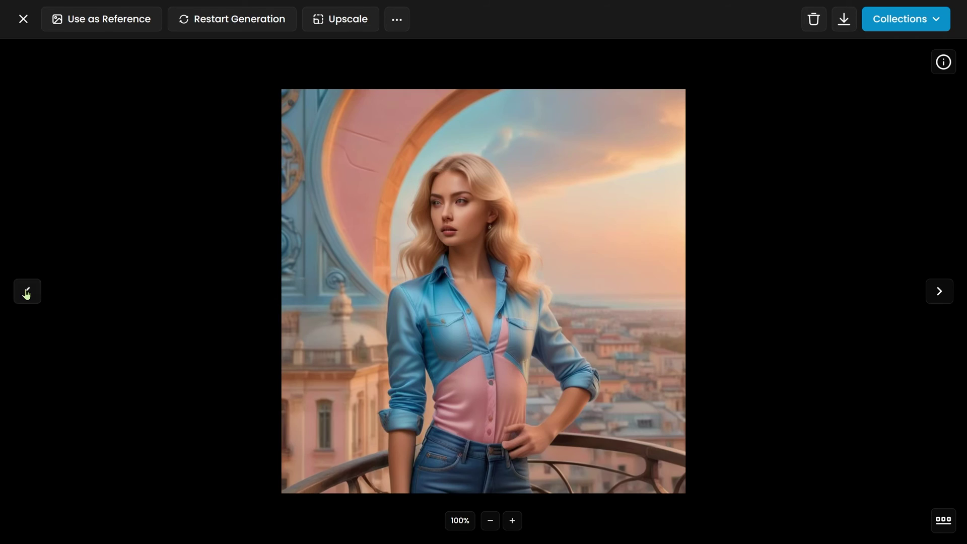
left_click(27, 293)
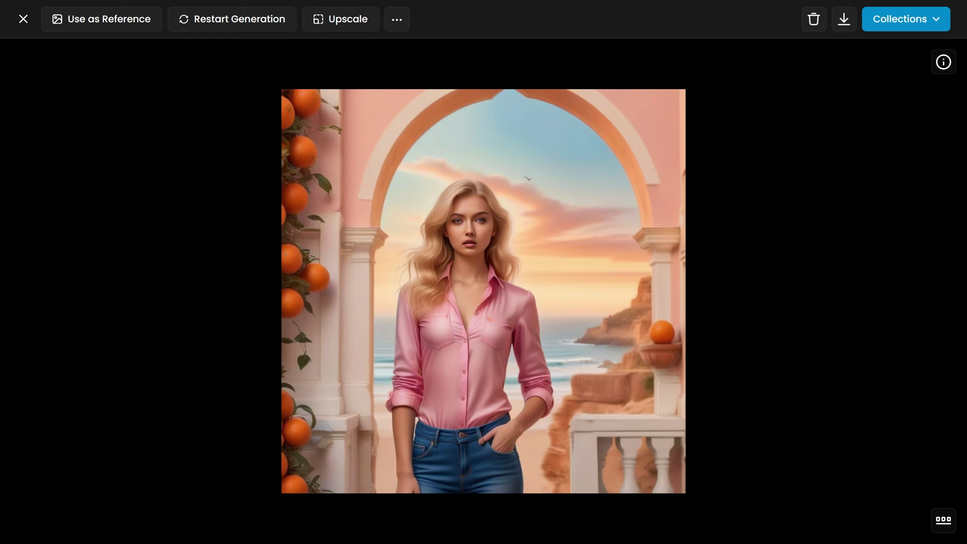
key("Left")
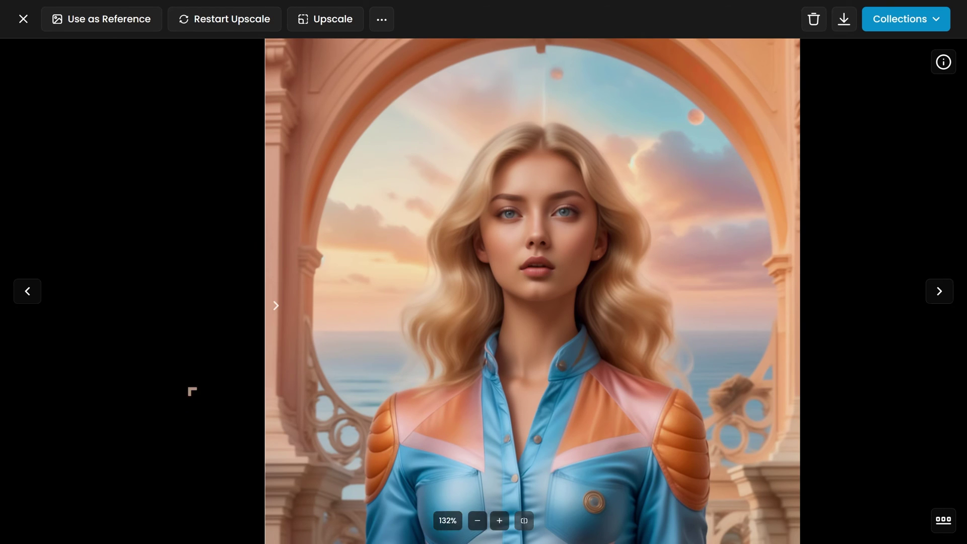
left_click_drag(275, 336, 265, 391)
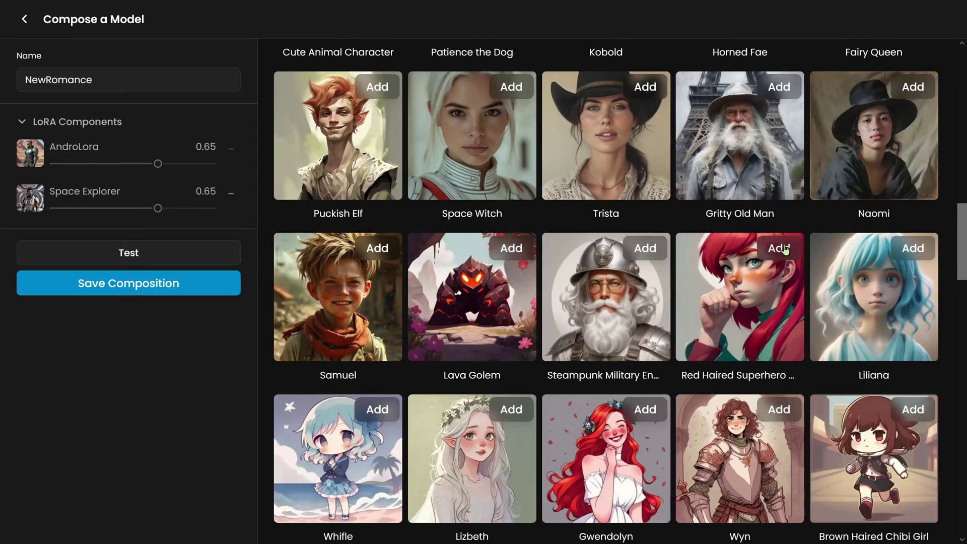
Add the Red Haired Superhero Girl LoRA to the NewRomance composition and generate test images without a prompt
left_click(783, 248)
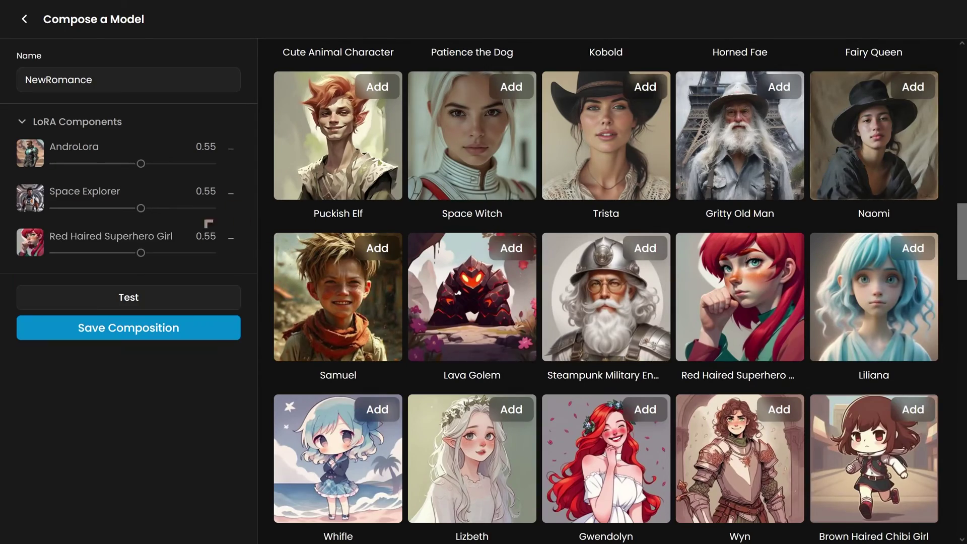
left_click(114, 310)
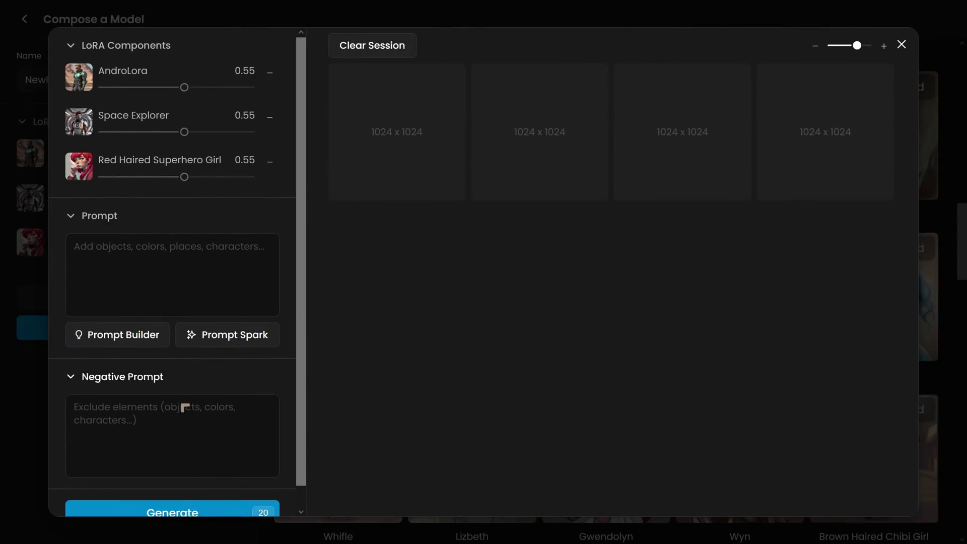
left_click(173, 513)
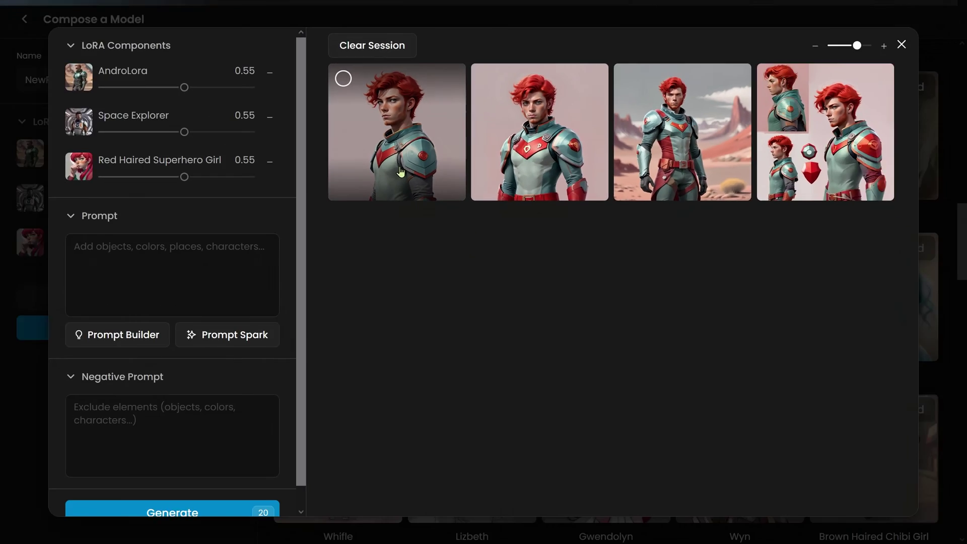
View the red-haired armoured man test images one by one at full size and return to the test session
left_click(334, 249)
left_click(935, 299)
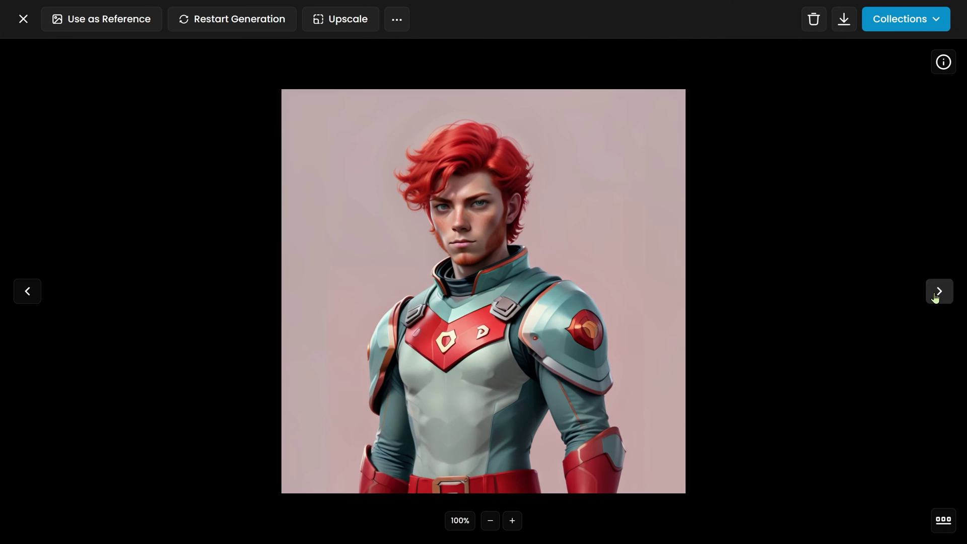
left_click(935, 298)
left_click(935, 297)
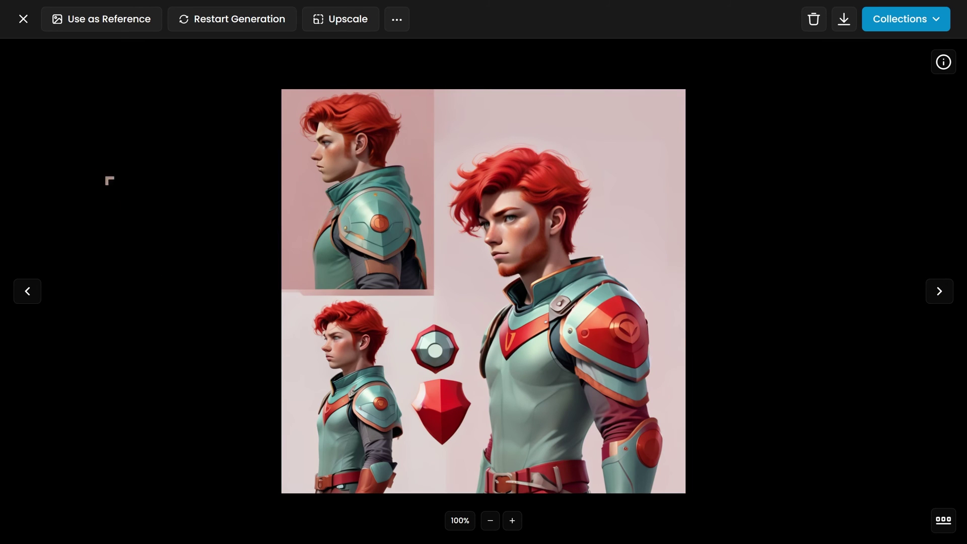
left_click(23, 20)
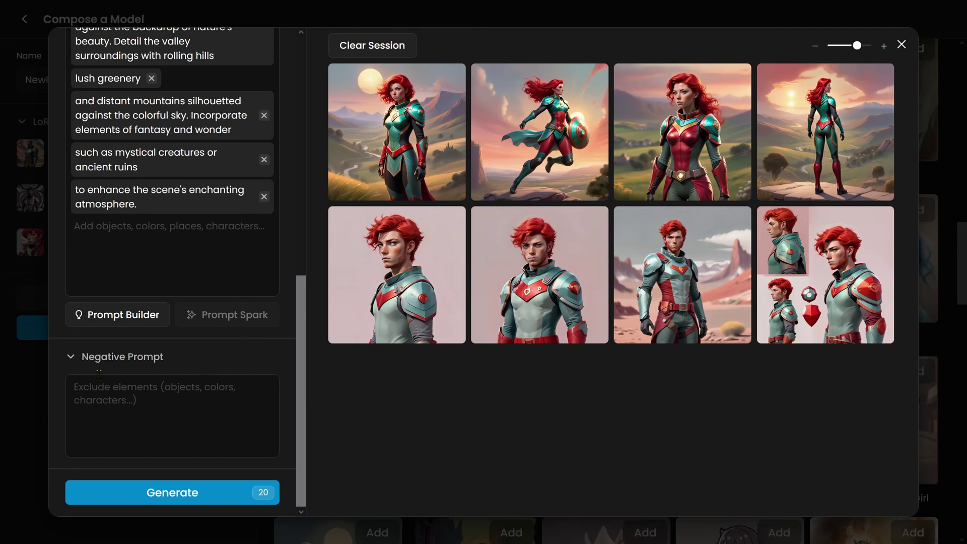
View the test images of the red-haired heroine in the valley one by one at full size
left_click(397, 132)
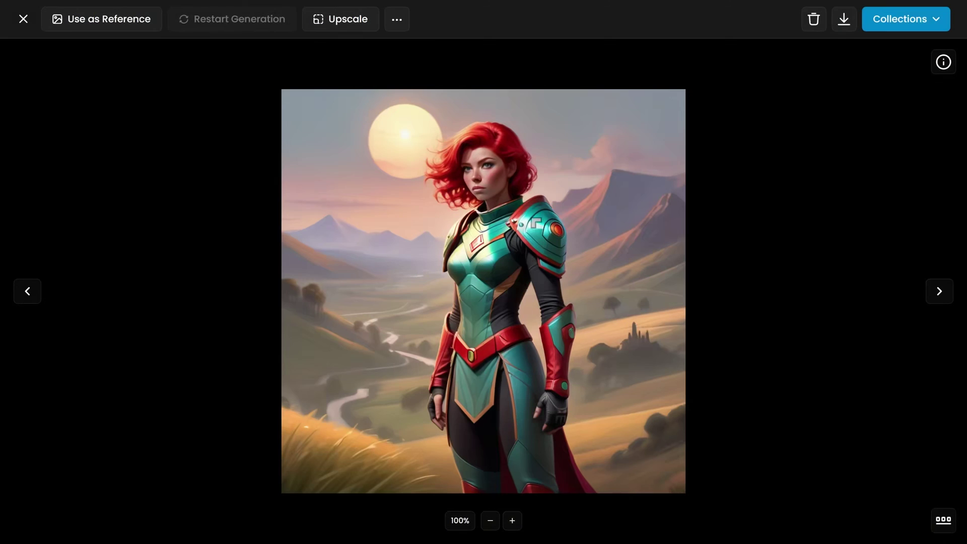
left_click(939, 292)
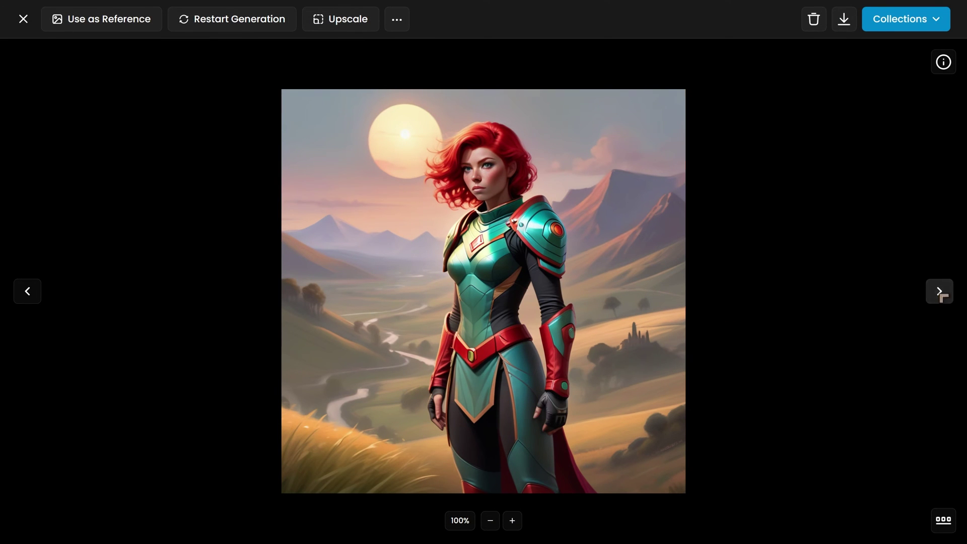
left_click(940, 292)
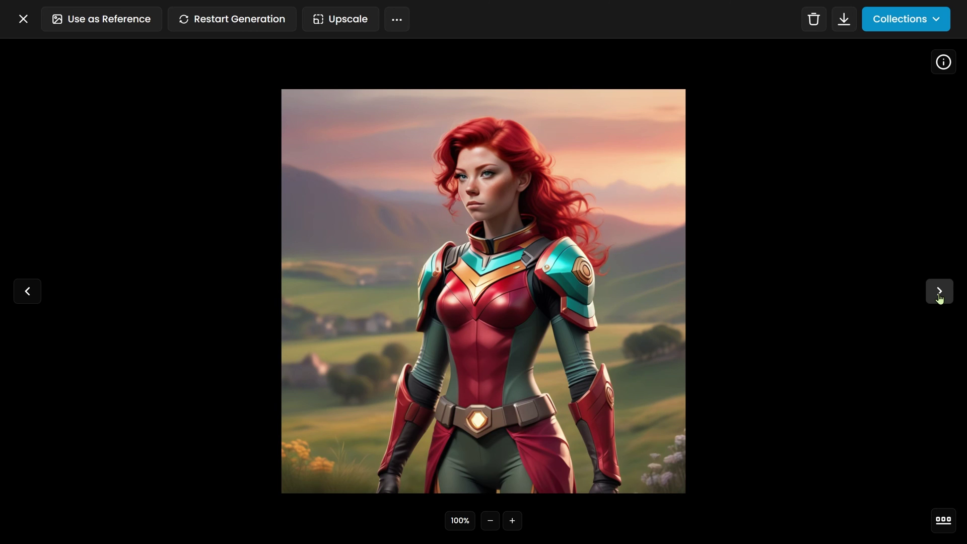
left_click(939, 292)
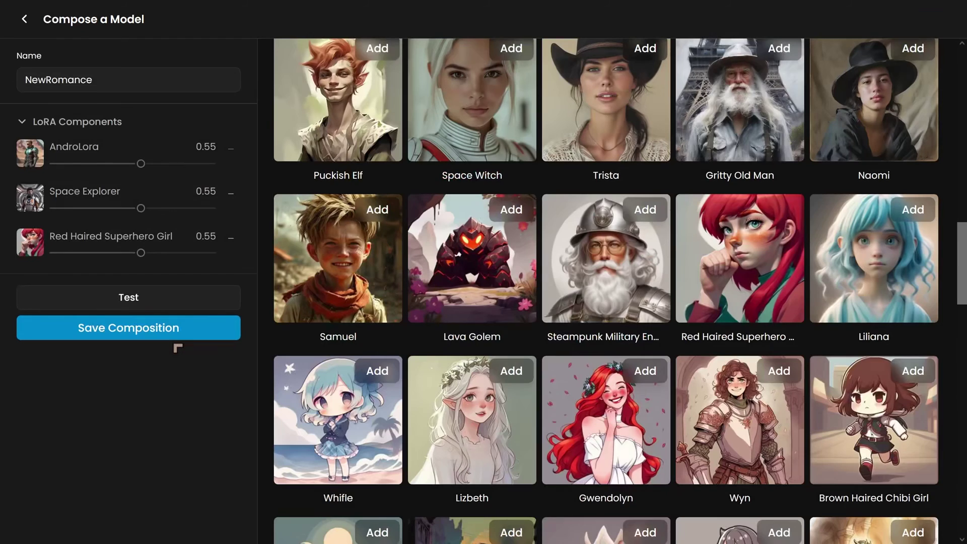
Set AndroLora's influence to 0.70 and Red Haired Superhero Girl's to 0.40, and save the NewRomance composition
left_click_drag(141, 163, 166, 163)
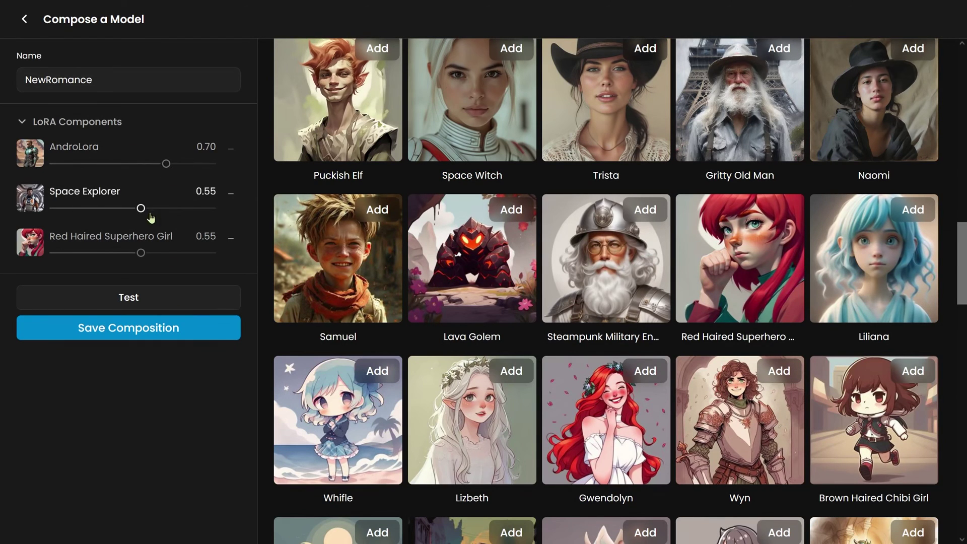
left_click_drag(141, 253, 117, 253)
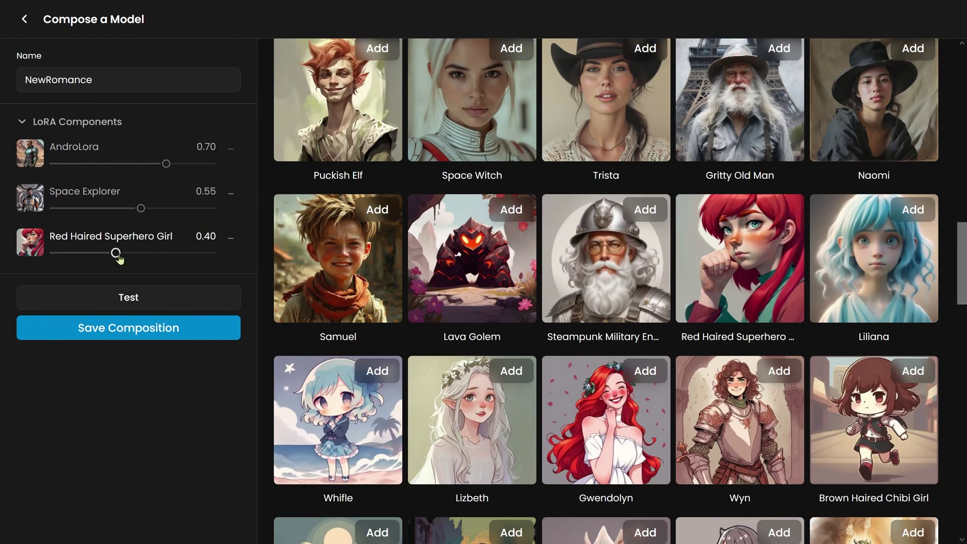
left_click(124, 327)
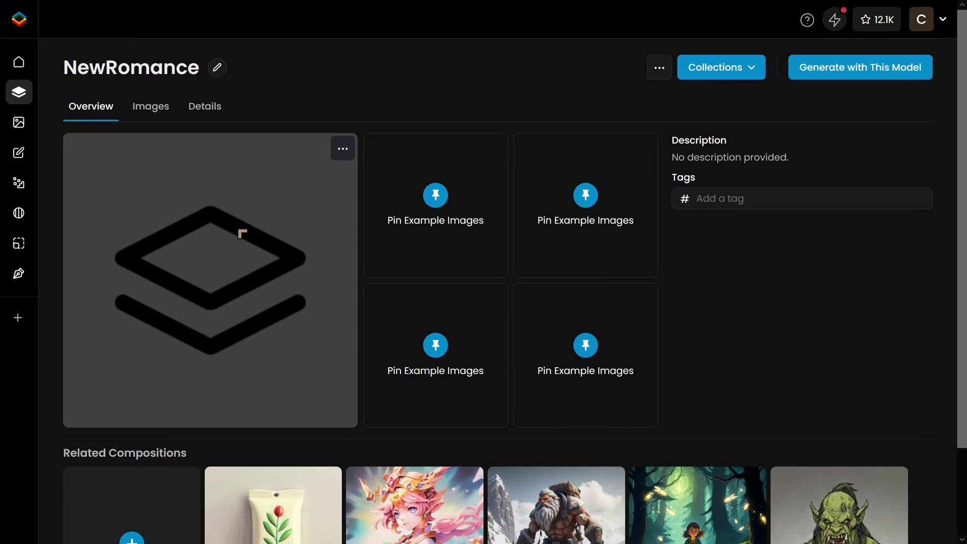
Open image generation with the NewRomance model and start a new prompt
left_click(828, 79)
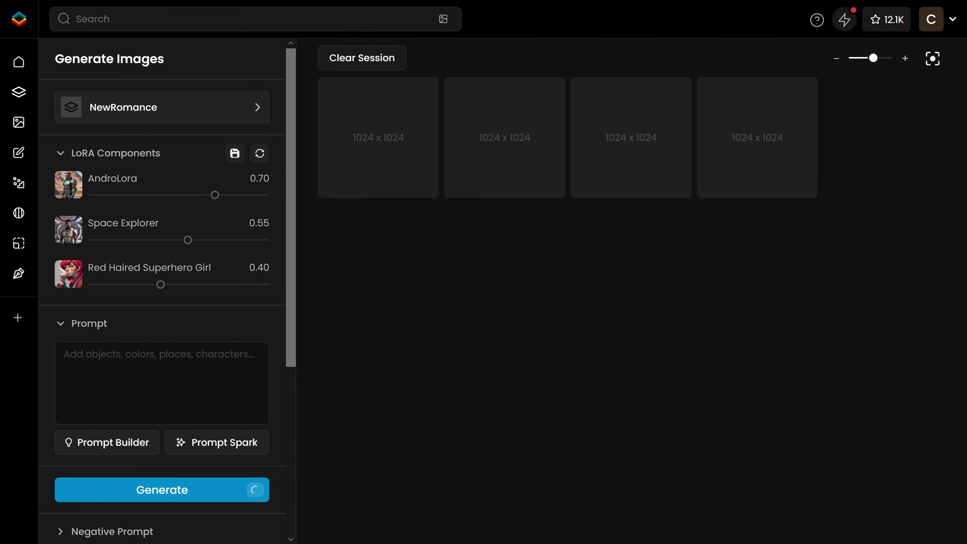
left_click(144, 400)
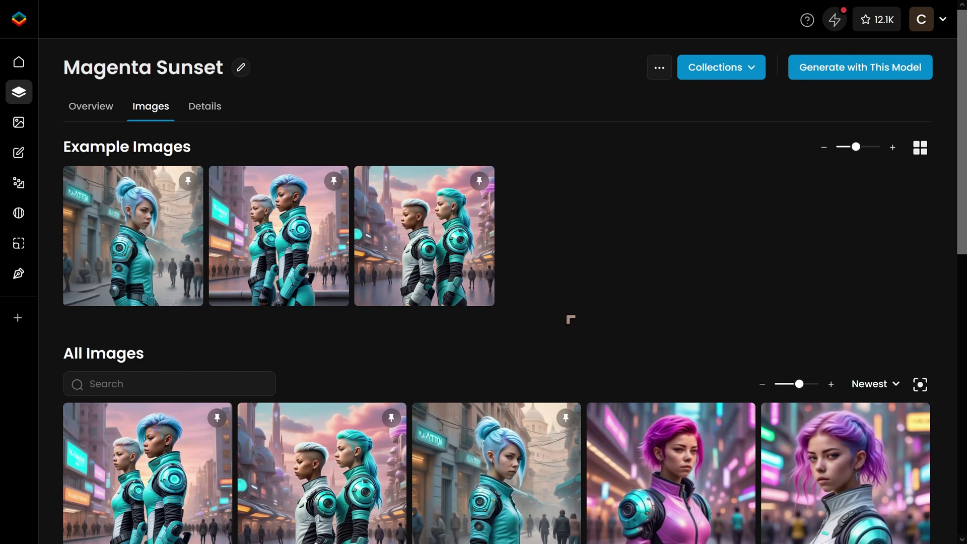
Look through the Magenta Sunset model's example images and all of its generated images
scroll(586, 261, "down", 4)
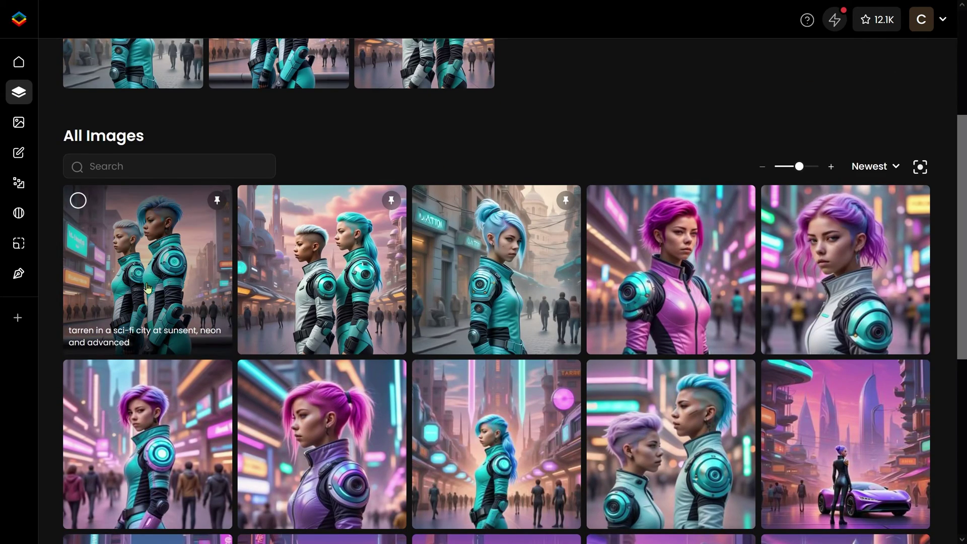
scroll(147, 288, "down", 4)
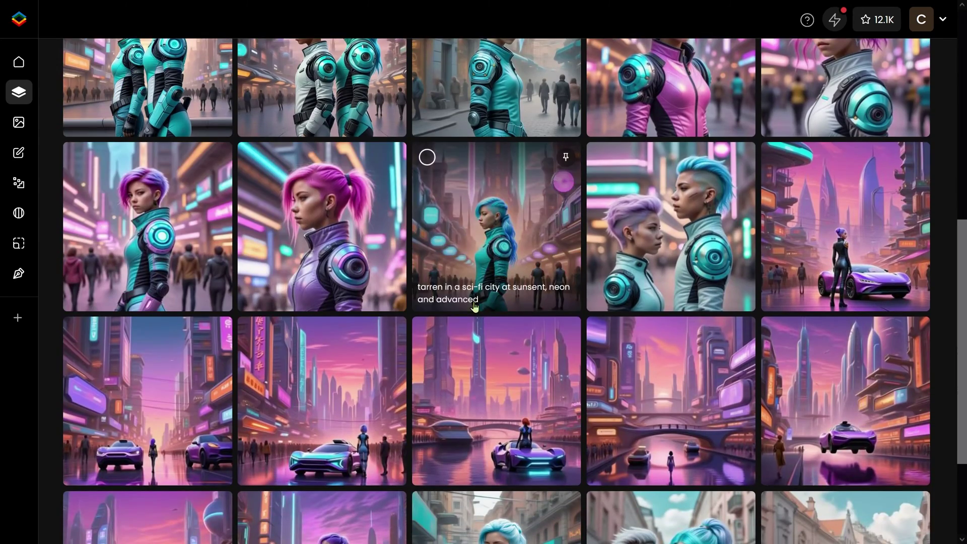
scroll(475, 307, "down", 3)
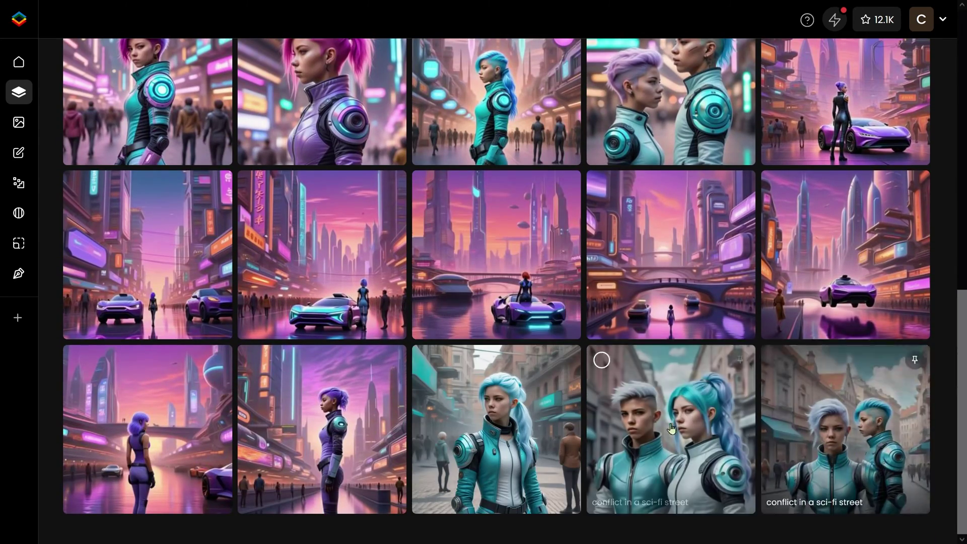
scroll(384, 388, "up", 5)
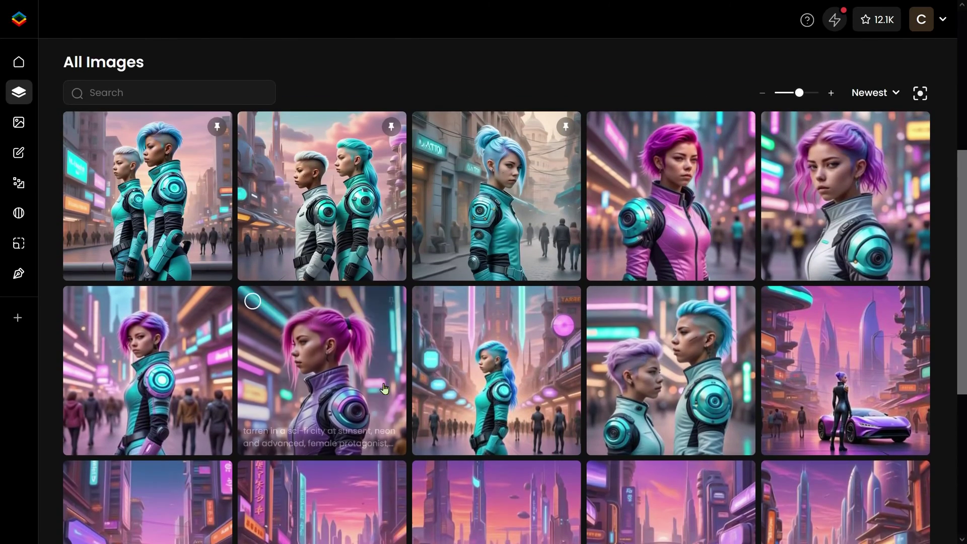
scroll(384, 389, "up", 3)
scroll(720, 184, "up", 1)
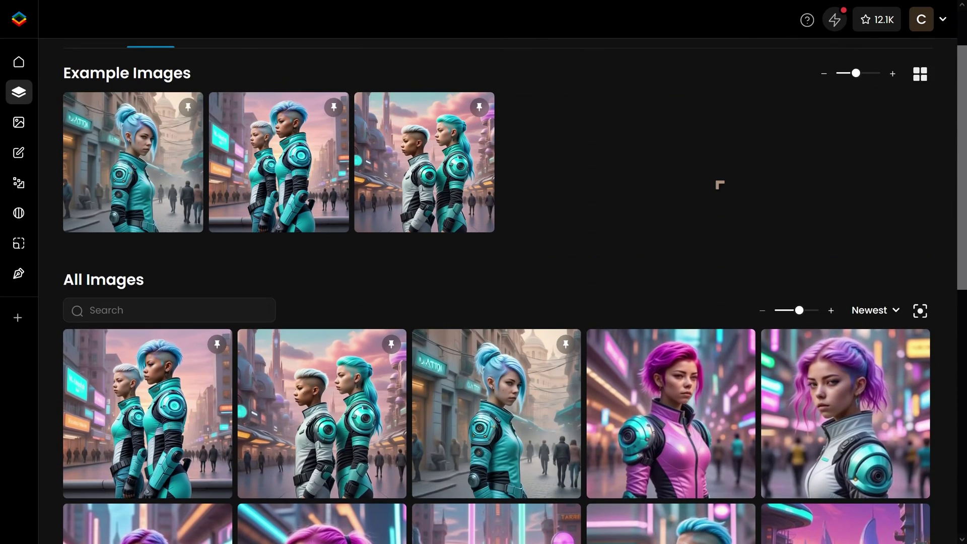
scroll(719, 184, "up", 1)
scroll(636, 209, "down", 3)
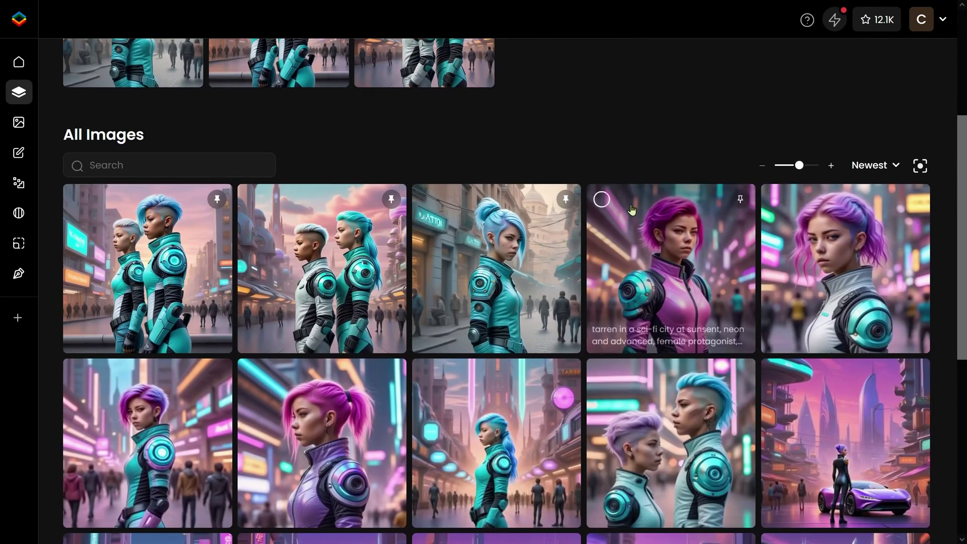
View the purple-haired portrait in the white jacket and the short-haired figure in the teal suit at full size, and open the latter's additional options
left_click(848, 274)
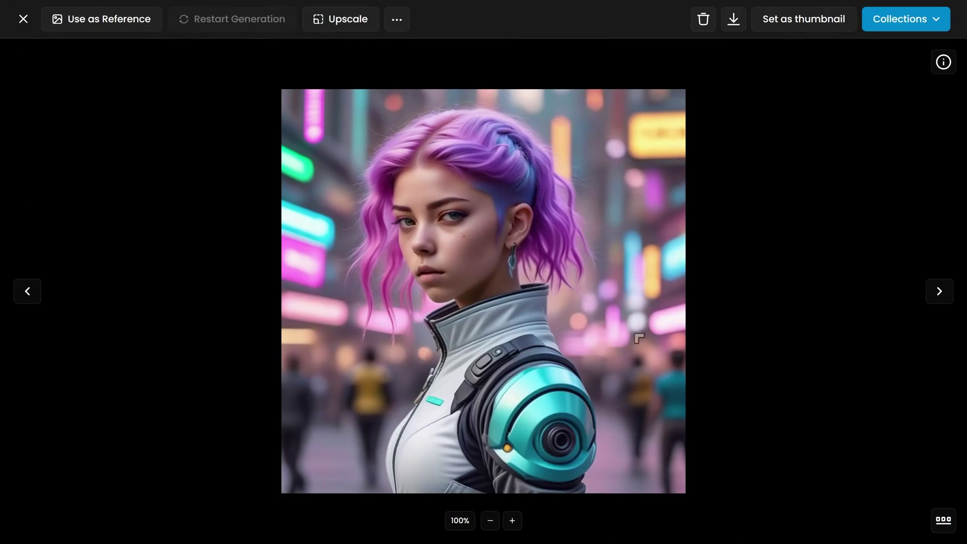
left_click(29, 23)
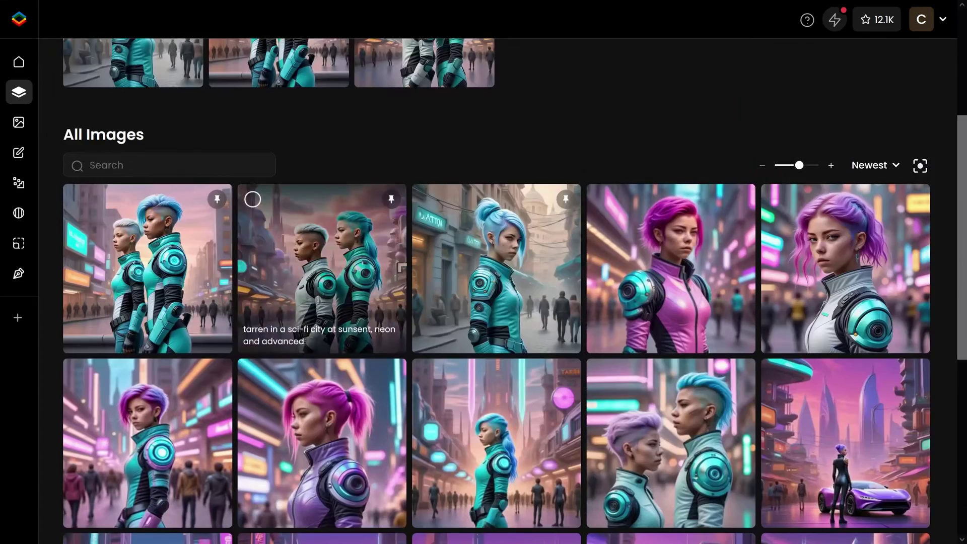
scroll(255, 197, "down", 5)
scroll(147, 227, "up", 1)
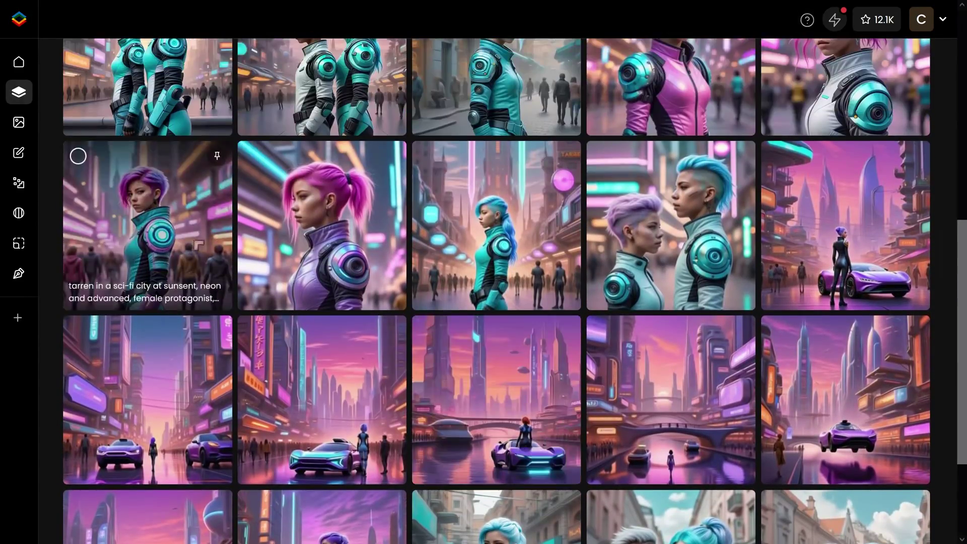
left_click(147, 227)
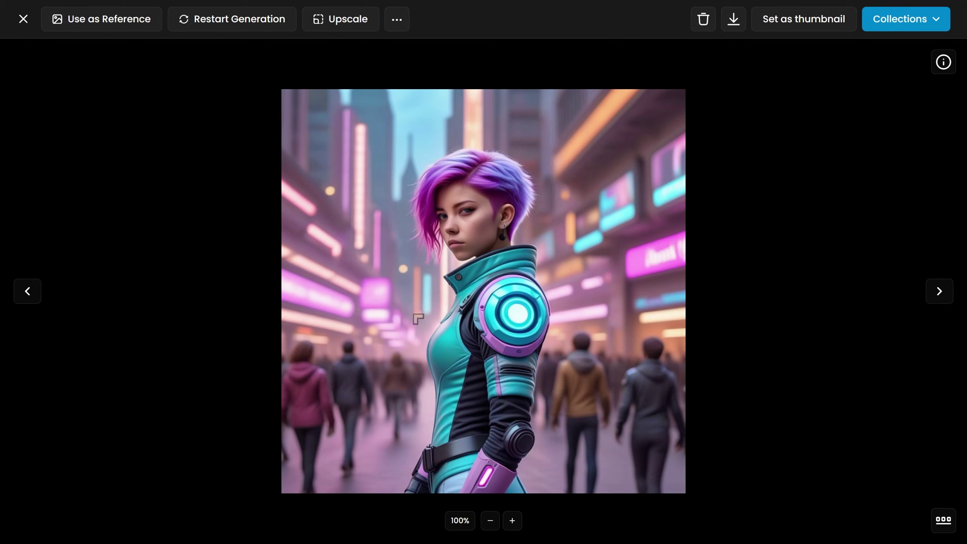
left_click(397, 19)
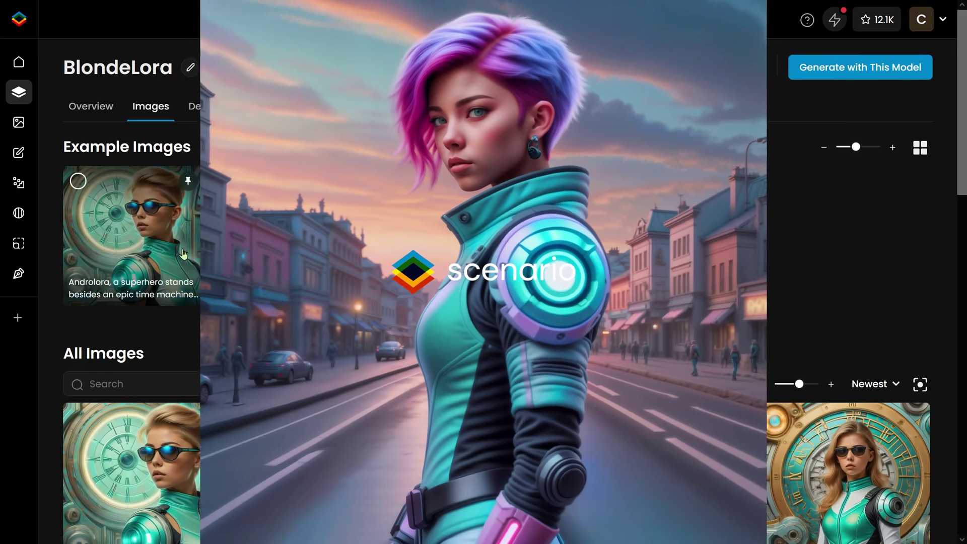
Look through the BlondeLora model's example images and generated images
scroll(183, 256, "down", 4)
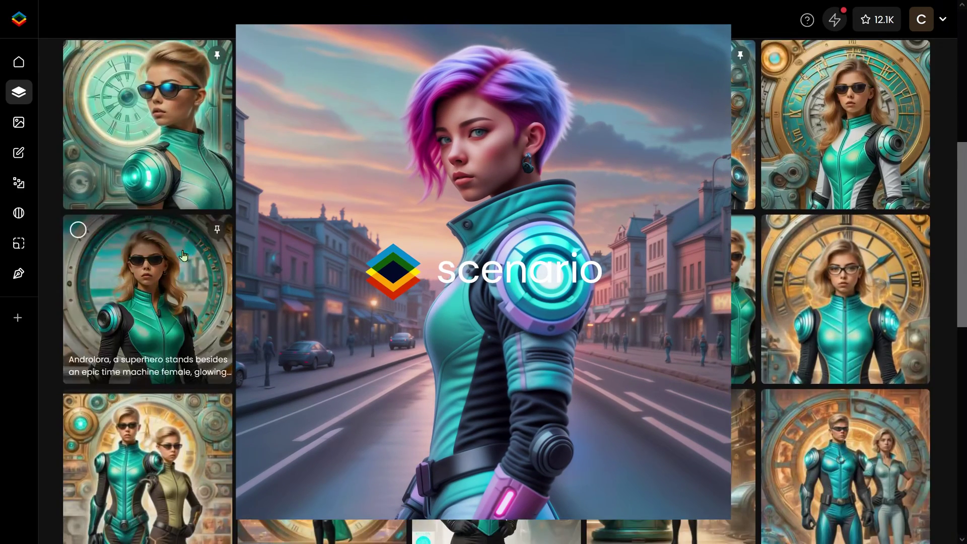
scroll(183, 256, "up", 3)
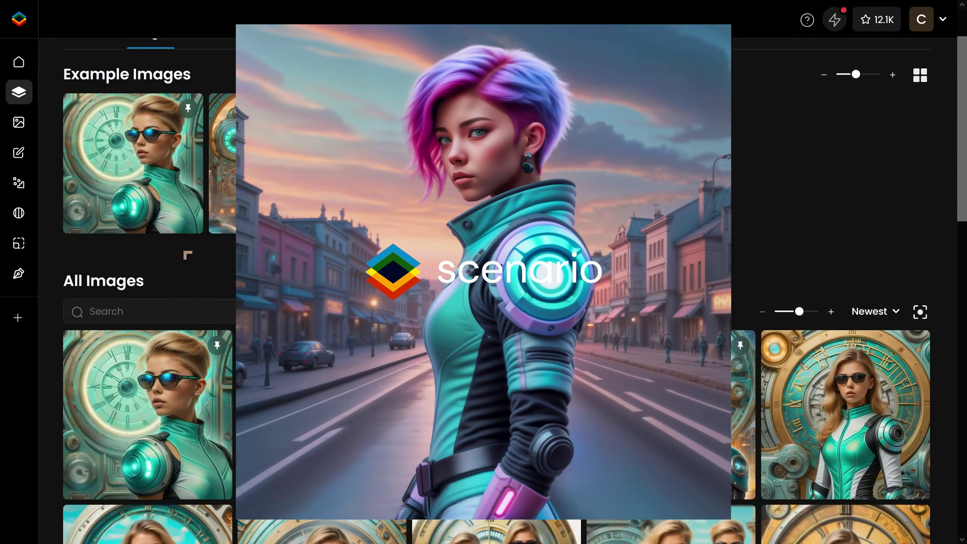